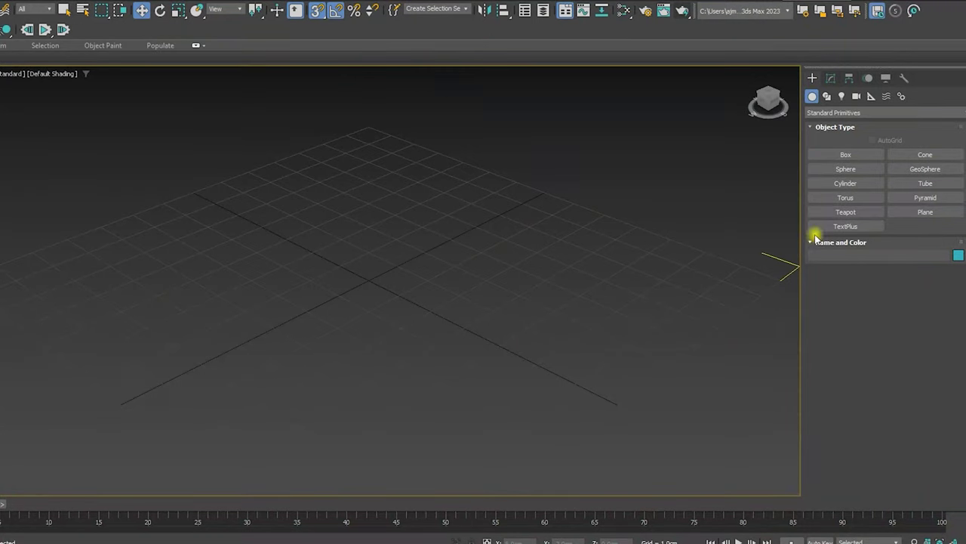
Create a box 4 cm long, 11 cm wide and 1 cm high in the Perspective viewport.
{"action": "left_click", "coordinate": [828, 154]}
{"action": "middle_click_drag", "start_coordinate": [438, 351], "coordinate": [475, 328]}
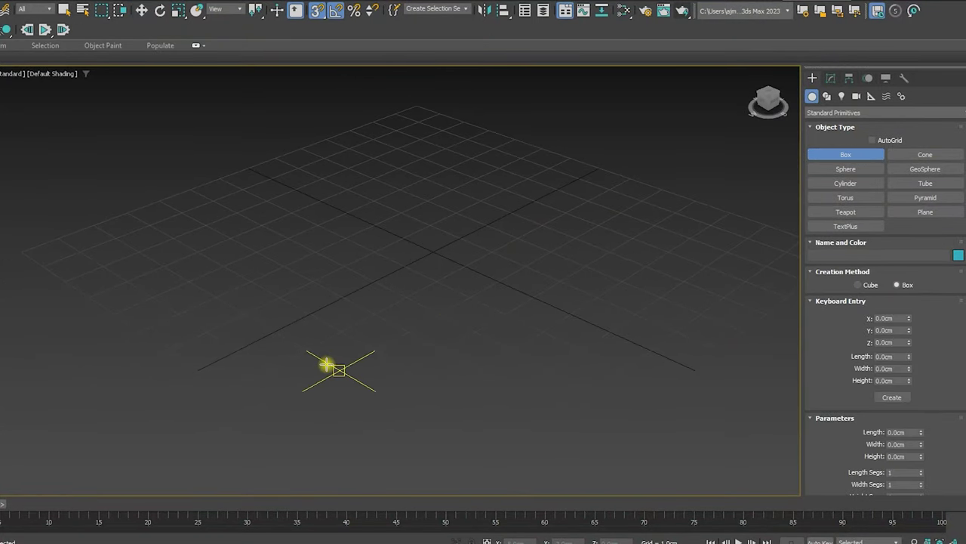
{"action": "mouse_move", "coordinate": [326, 364]}
{"action": "left_mouse_down"}
{"action": "mouse_move", "coordinate": [506, 155]}
{"action": "mouse_move", "coordinate": [516, 165]}
{"action": "left_mouse_up"}
{"action": "middle_click_drag", "start_coordinate": [486, 110], "coordinate": [485, 189]}
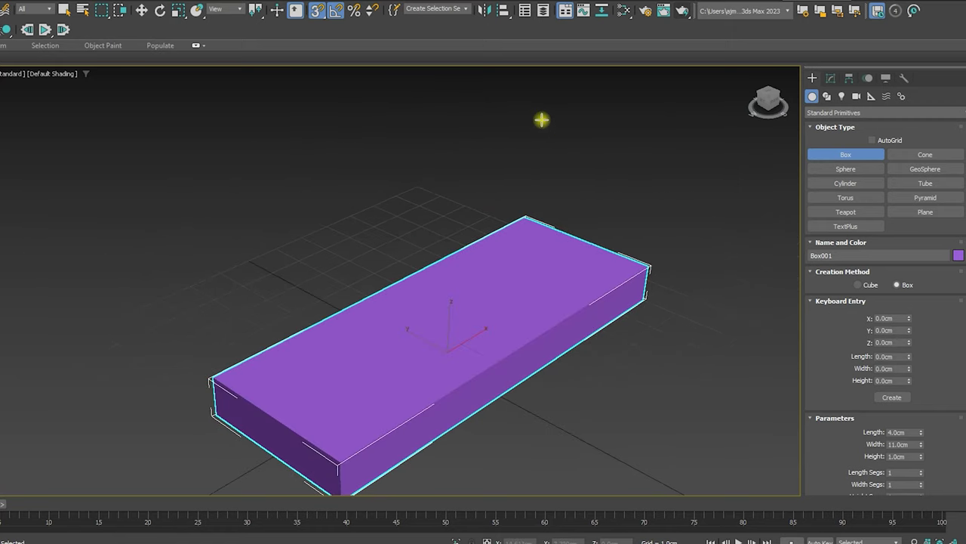
{"action": "middle_click_drag", "start_coordinate": [506, 242], "coordinate": [507, 239], "text": "alt"}
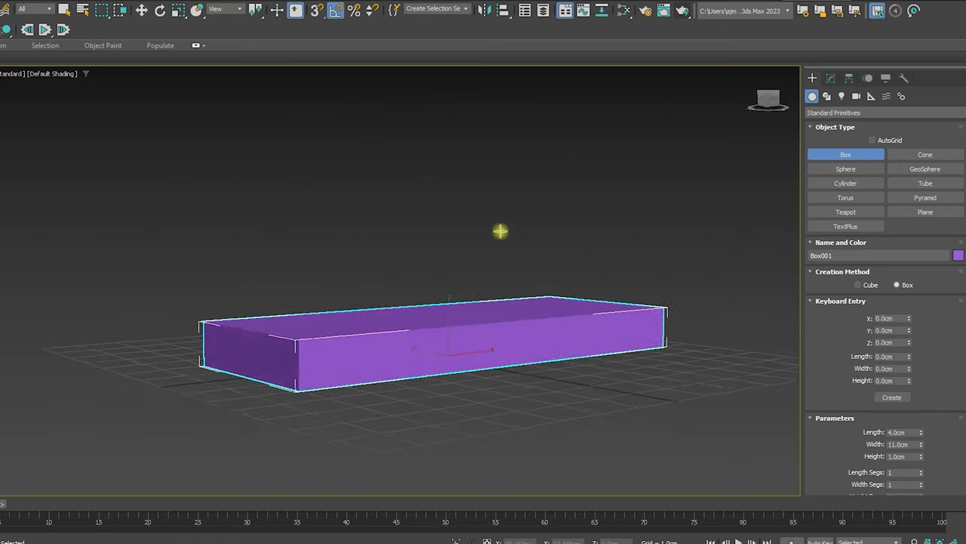
Change the box's width to 10 cm and its height to 2 cm.
{"action": "left_click", "coordinate": [830, 79]}
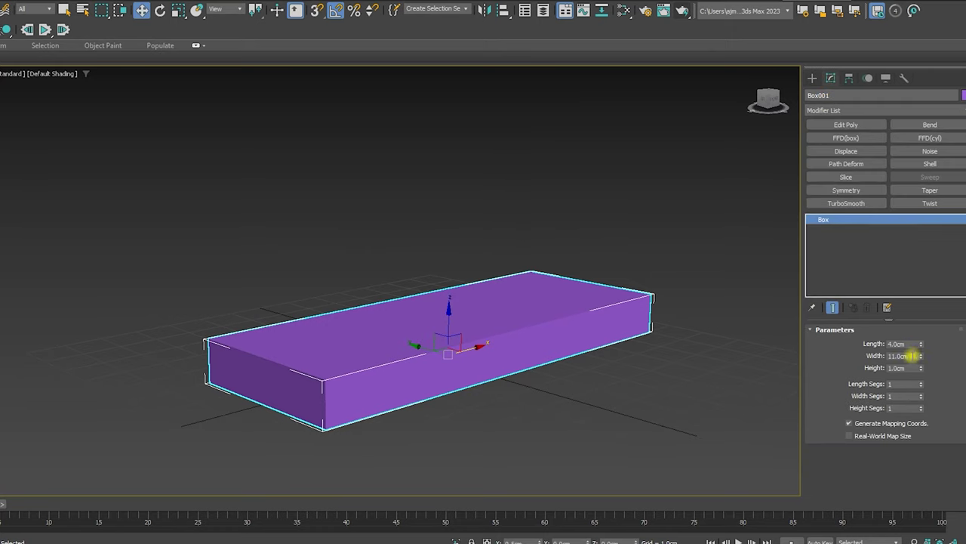
{"action": "type", "text": "10"}
{"action": "key", "text": "Return"}
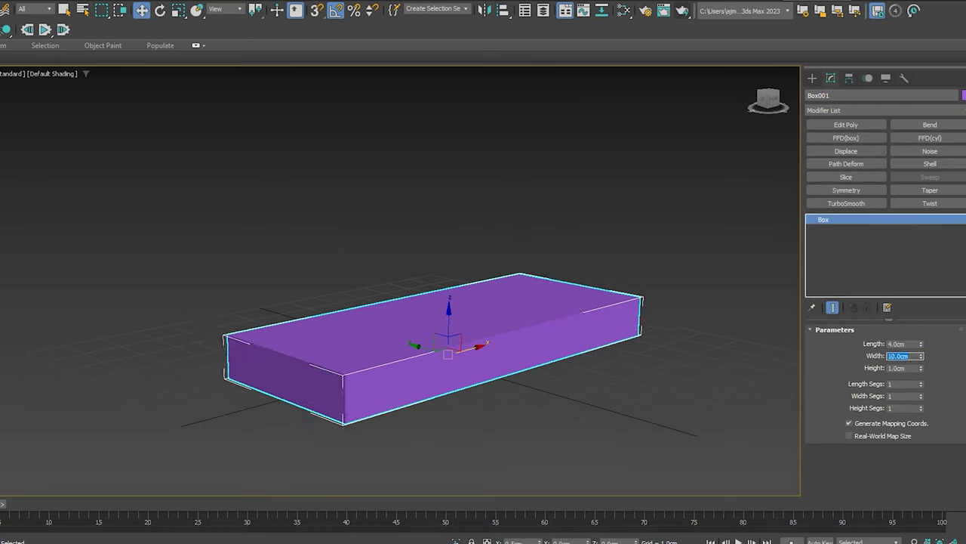
{"action": "type", "text": "2"}
{"action": "key", "text": "Return"}
{"action": "type", "text": "0"}
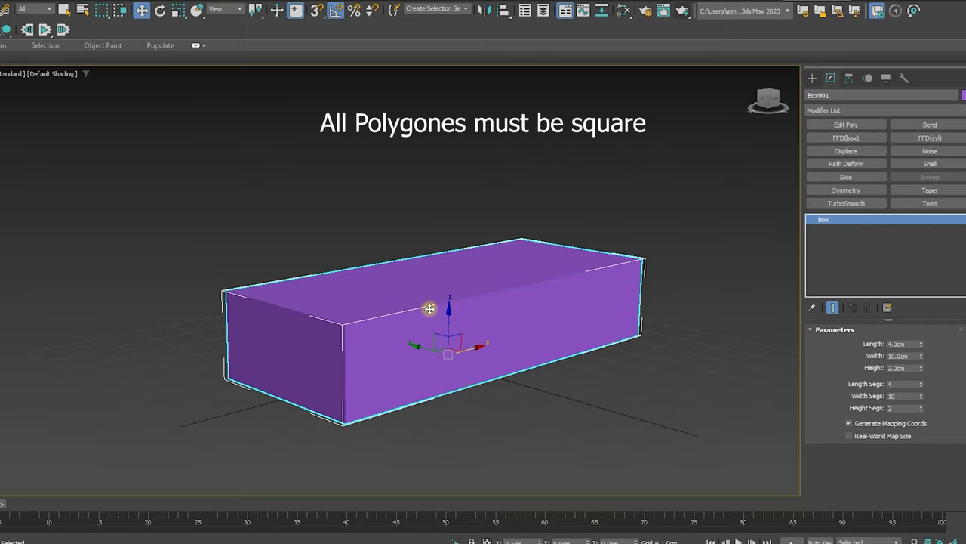
Turn on edged faces so the box's segment grid shows over the shading.
{"action": "key", "text": "F4"}
{"action": "mouse_move", "coordinate": [540, 325]}
{"action": "middle_mouse_down", "text": "alt"}
{"action": "mouse_move", "coordinate": [494, 343]}
{"action": "mouse_move", "coordinate": [503, 371]}
{"action": "mouse_move", "coordinate": [520, 345]}
{"action": "mouse_move", "coordinate": [474, 348]}
{"action": "middle_mouse_up", "text": "alt"}
{"action": "scroll", "coordinate": [401, 325], "scroll_direction": "up", "scroll_amount": 1}
{"action": "scroll", "coordinate": [404, 325], "scroll_direction": "up", "scroll_amount": 2}
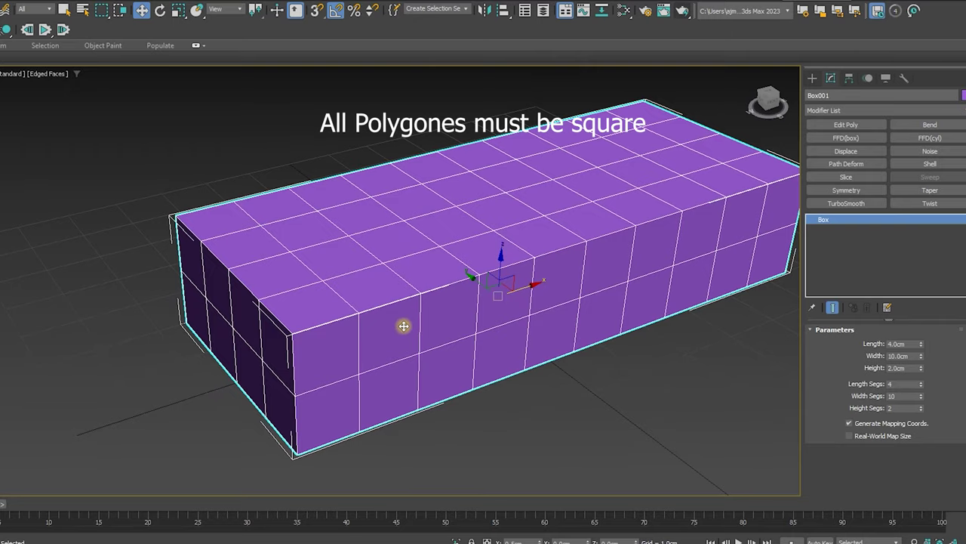
{"action": "scroll", "coordinate": [404, 326], "scroll_direction": "up", "scroll_amount": 1}
{"action": "scroll", "coordinate": [407, 322], "scroll_direction": "down", "scroll_amount": 2}
{"action": "mouse_move", "coordinate": [408, 321]}
{"action": "middle_mouse_down", "text": "alt"}
{"action": "mouse_move", "coordinate": [475, 312]}
{"action": "mouse_move", "coordinate": [399, 331]}
{"action": "mouse_move", "coordinate": [400, 351]}
{"action": "middle_mouse_up", "text": "alt"}
Add an Edit Poly modifier and select the four left-end top polygons.
{"action": "left_click", "coordinate": [834, 128]}
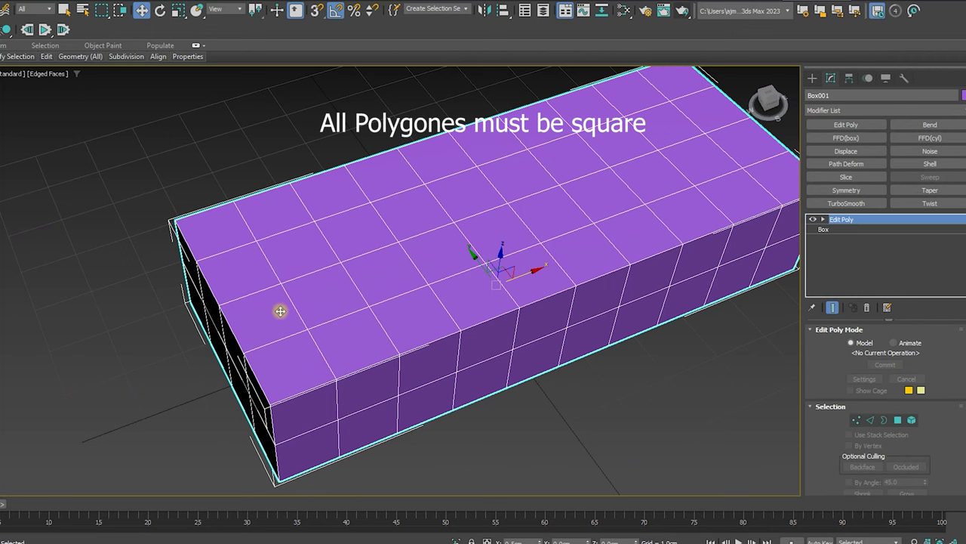
{"action": "key", "text": "4"}
{"action": "left_click", "coordinate": [302, 352]}
{"action": "left_click", "coordinate": [269, 302], "text": "ctrl"}
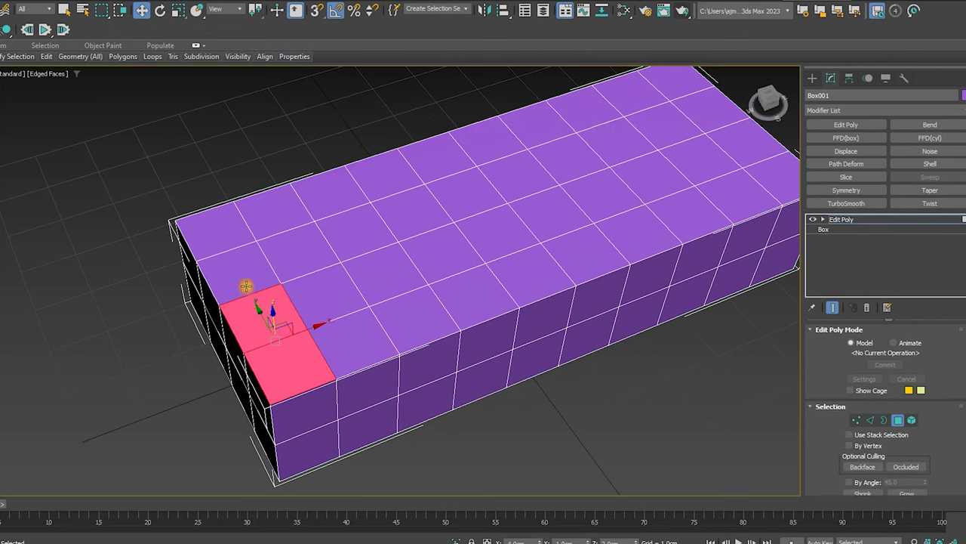
{"action": "left_click", "coordinate": [249, 275], "text": "ctrl"}
{"action": "left_click", "coordinate": [236, 240], "text": "ctrl"}
Add the whole back row of top polygons to the selection.
{"action": "left_click", "coordinate": [268, 211], "text": "ctrl"}
{"action": "left_click", "coordinate": [321, 192], "text": "ctrl"}
{"action": "left_click", "coordinate": [374, 175], "text": "ctrl"}
{"action": "left_click", "coordinate": [427, 158], "text": "ctrl"}
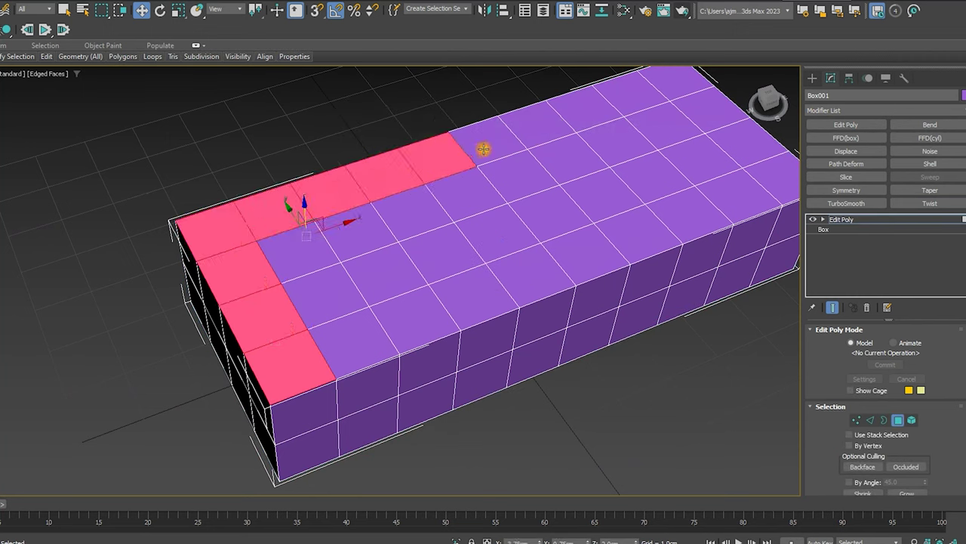
{"action": "left_click", "coordinate": [480, 143], "text": "ctrl"}
{"action": "left_click", "coordinate": [535, 134], "text": "ctrl"}
{"action": "left_click", "coordinate": [588, 113], "text": "ctrl"}
{"action": "left_click", "coordinate": [638, 96], "text": "ctrl"}
{"action": "left_click", "coordinate": [681, 87], "text": "ctrl"}
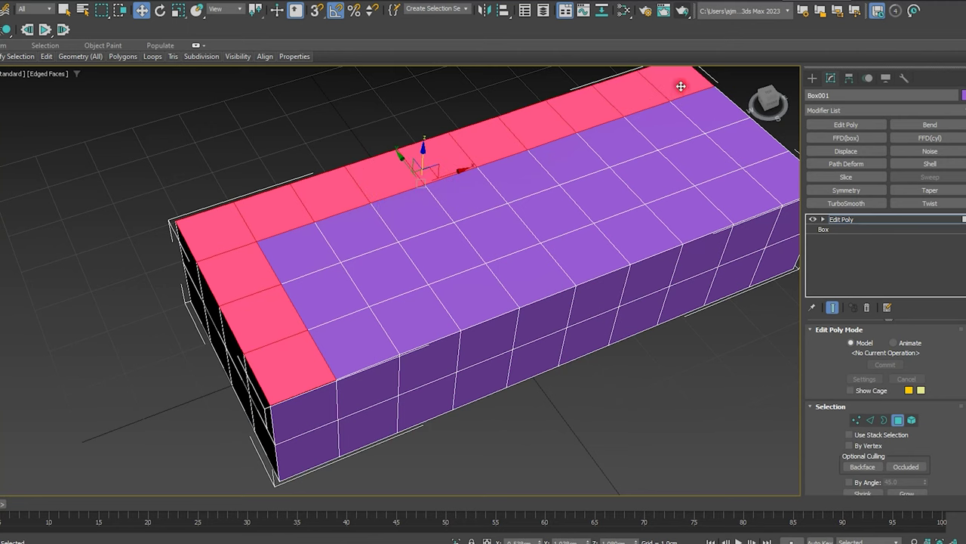
Add the right-end top polygons to the selection.
{"action": "left_click", "coordinate": [722, 125], "text": "ctrl"}
{"action": "left_click", "coordinate": [745, 155], "text": "ctrl"}
{"action": "left_click", "coordinate": [776, 186], "text": "ctrl"}
{"action": "scroll", "coordinate": [412, 241], "scroll_direction": "down", "scroll_amount": 5}
{"action": "scroll", "coordinate": [432, 234], "scroll_direction": "up", "scroll_amount": 3}
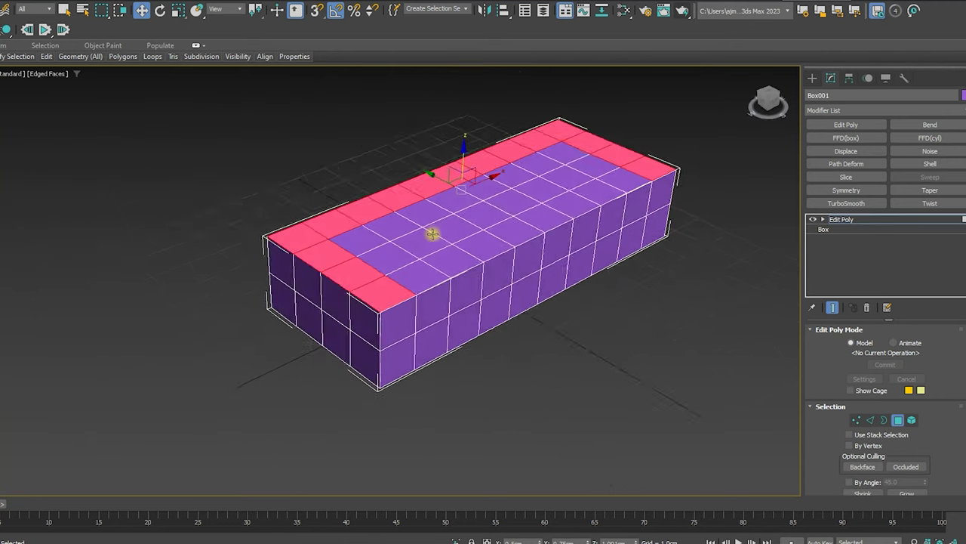
{"action": "middle_click_drag", "start_coordinate": [442, 225], "coordinate": [425, 282]}
Extrude the selected border polygons 1 cm upward twice for the backrest and armrests.
{"action": "right_click", "coordinate": [427, 288]}
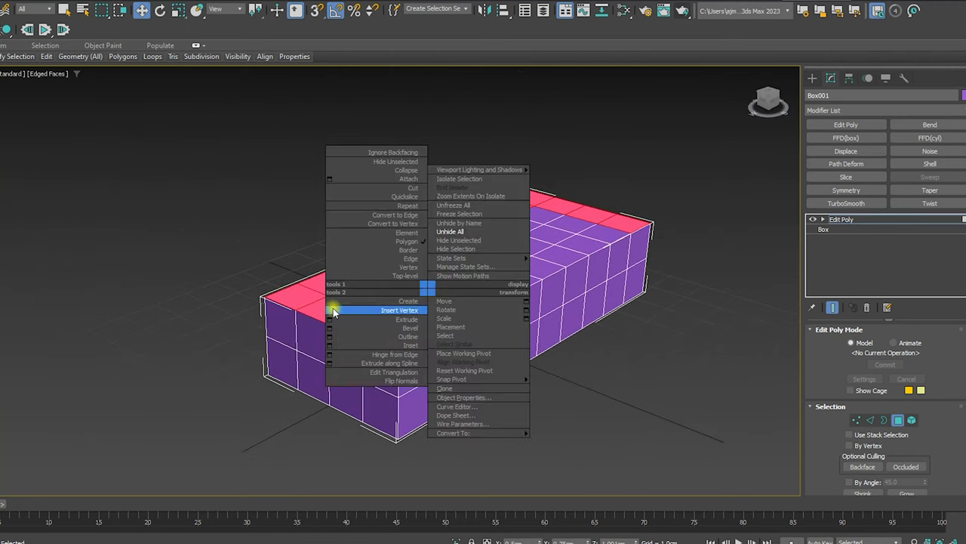
{"action": "left_click", "coordinate": [330, 324]}
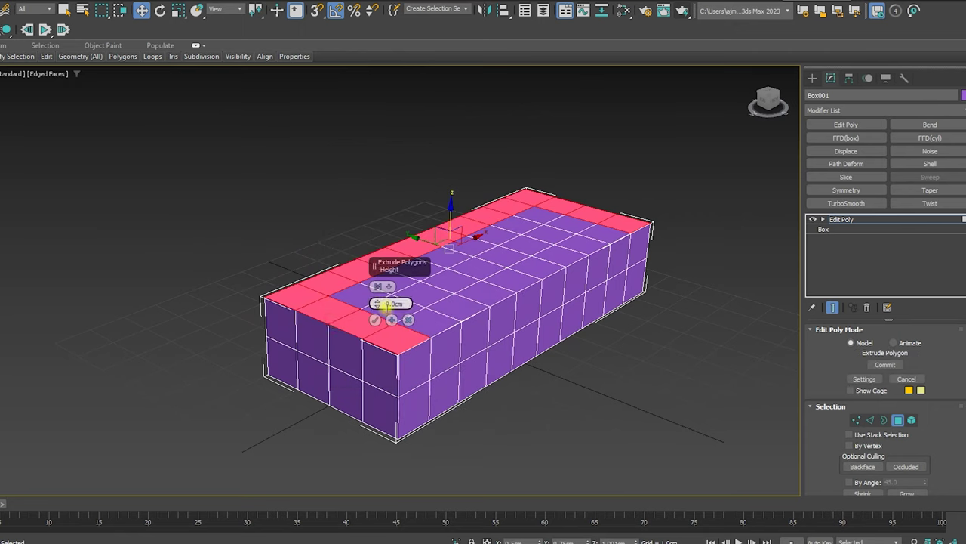
{"action": "type", "text": "1"}
{"action": "key", "text": "Return"}
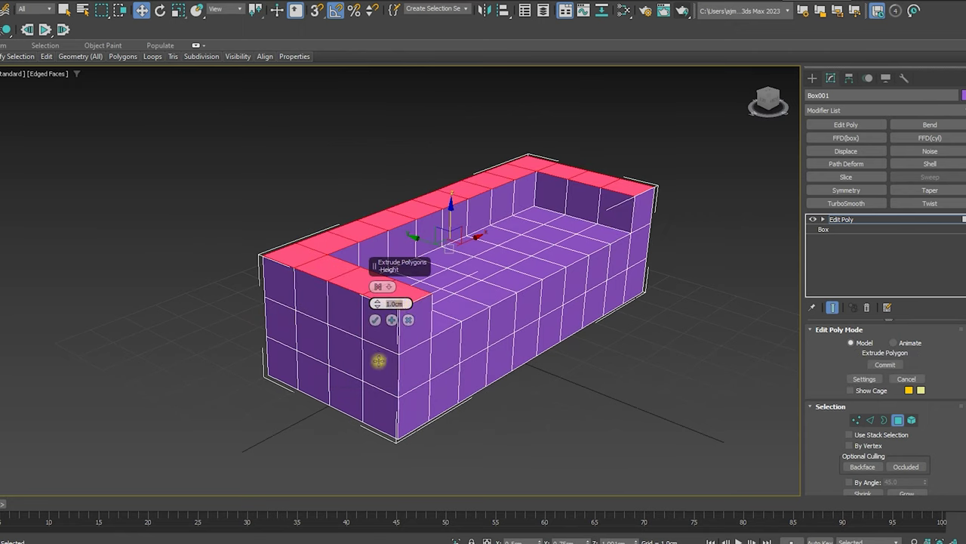
{"action": "left_click", "coordinate": [393, 320]}
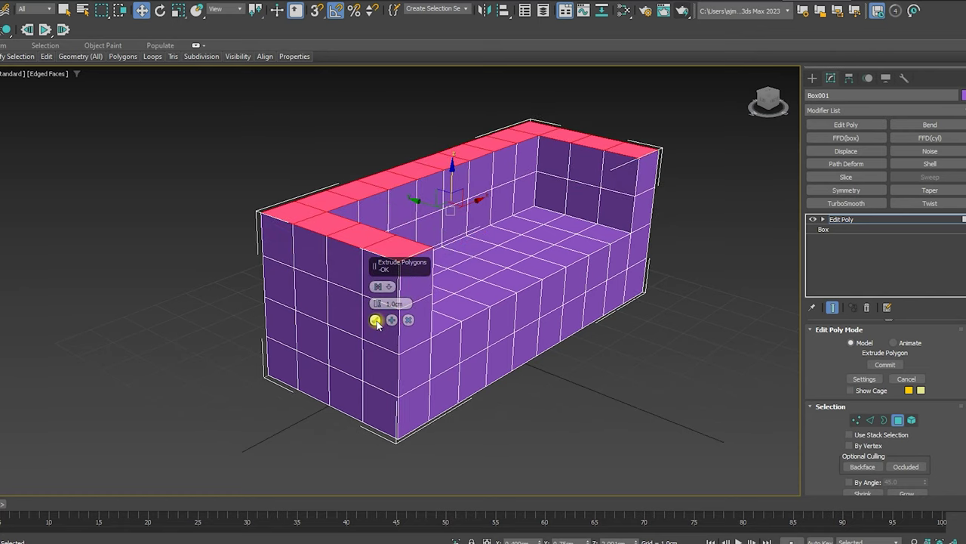
{"action": "left_click", "coordinate": [375, 320]}
{"action": "middle_click_drag", "start_coordinate": [566, 367], "coordinate": [486, 360], "text": "alt"}
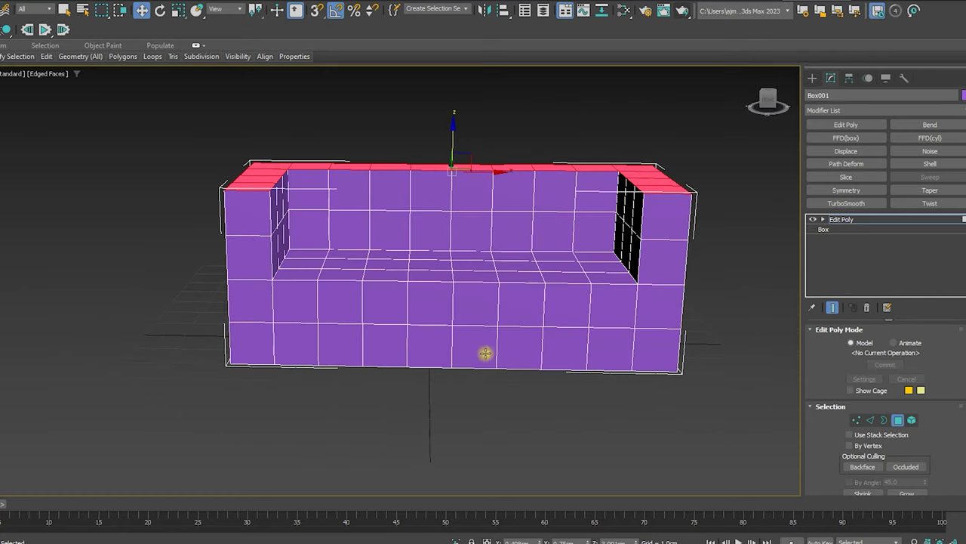
Select all edges and chamfer them by 0.033 cm with one segment.
{"action": "key", "text": "2"}
{"action": "key", "text": "ctrl+a"}
{"action": "scroll", "coordinate": [330, 270], "scroll_direction": "up", "scroll_amount": 3}
{"action": "mouse_move", "coordinate": [330, 269]}
{"action": "middle_mouse_down", "text": "alt"}
{"action": "mouse_move", "coordinate": [346, 288]}
{"action": "mouse_move", "coordinate": [365, 211]}
{"action": "middle_mouse_up", "text": "alt"}
{"action": "right_click", "coordinate": [363, 204]}
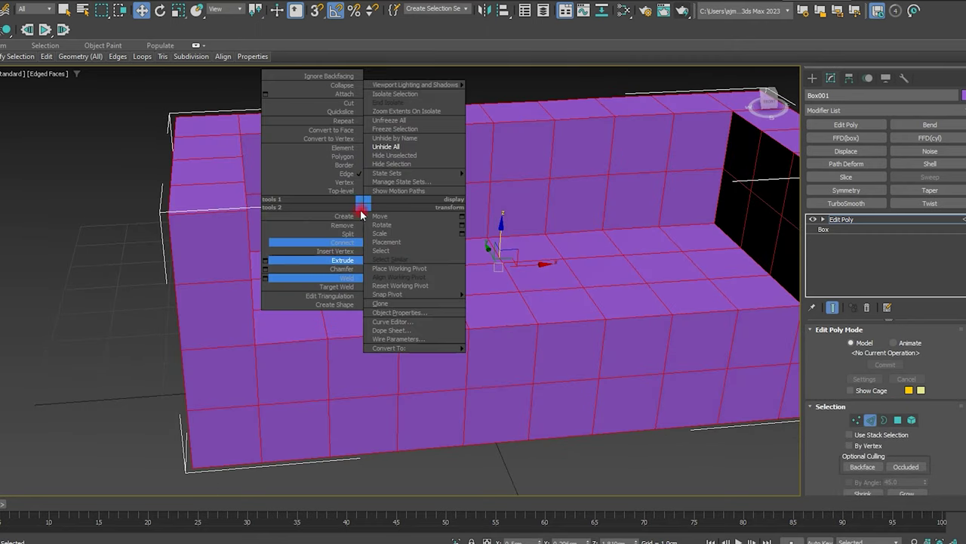
{"action": "left_click", "coordinate": [265, 269]}
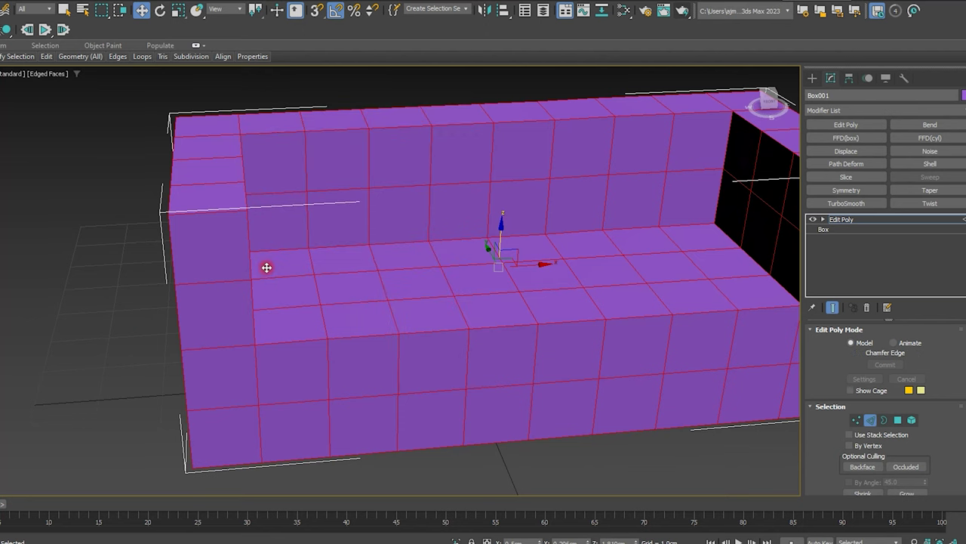
{"action": "mouse_move", "coordinate": [379, 304]}
{"action": "left_mouse_down"}
{"action": "mouse_move", "coordinate": [378, 295]}
{"action": "mouse_move", "coordinate": [387, 301]}
{"action": "left_mouse_up"}
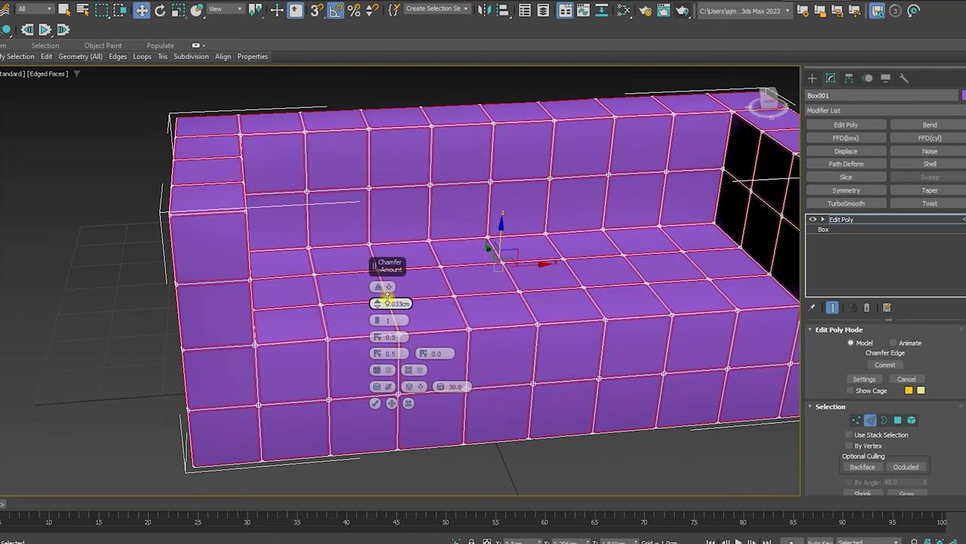
{"action": "left_click", "coordinate": [375, 403]}
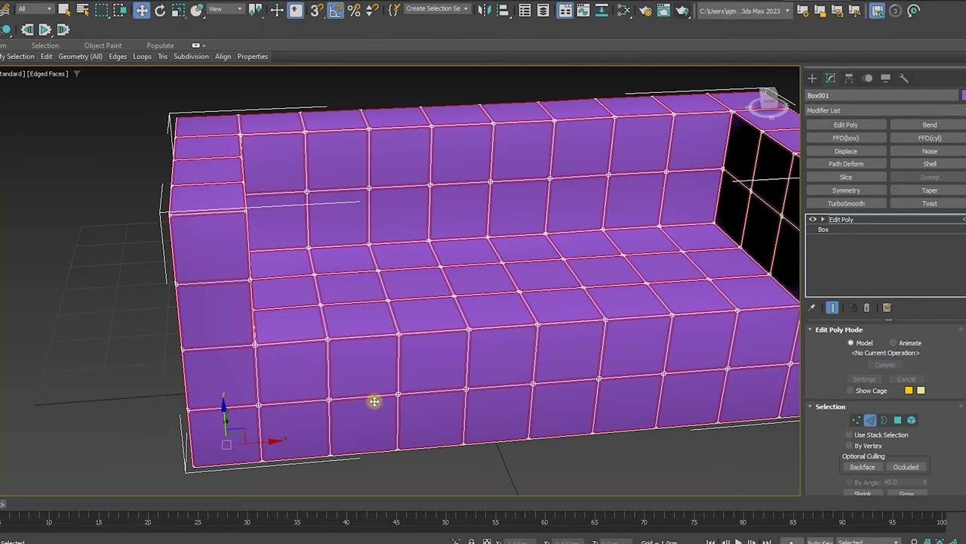
Select every polygon of the sofa using Similar on a seat-front polygon.
{"action": "key", "text": "4"}
{"action": "left_click", "coordinate": [377, 368]}
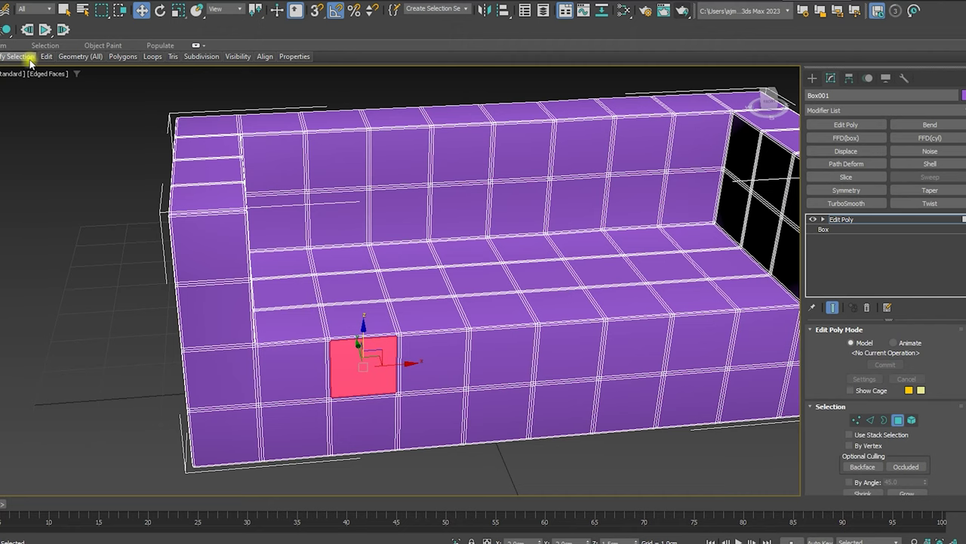
{"action": "left_click", "coordinate": [46, 160]}
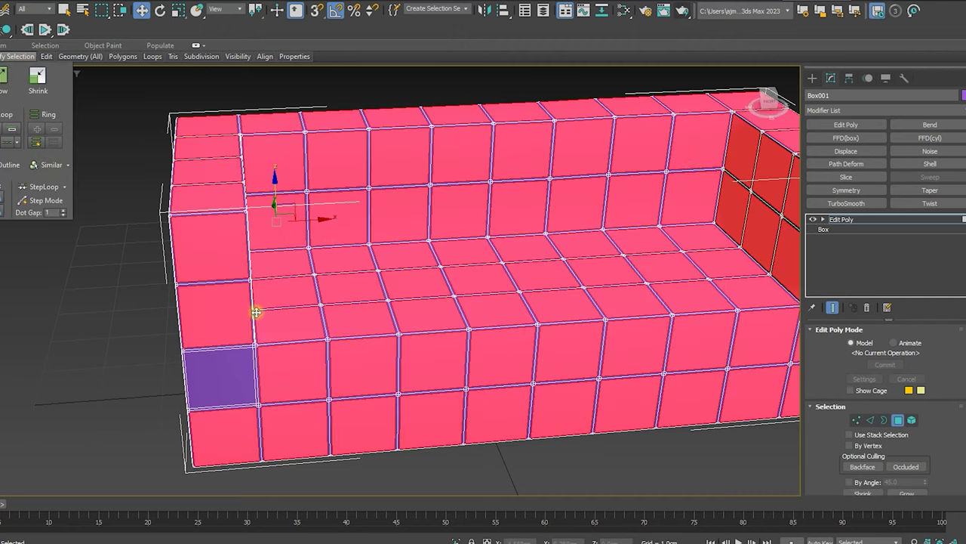
{"action": "left_click", "coordinate": [202, 377], "text": "ctrl"}
{"action": "scroll", "coordinate": [419, 303], "scroll_direction": "down", "scroll_amount": 5}
{"action": "mouse_move", "coordinate": [362, 269]}
{"action": "middle_mouse_down", "text": "alt"}
{"action": "mouse_move", "coordinate": [243, 199]}
{"action": "mouse_move", "coordinate": [401, 284]}
{"action": "middle_mouse_up", "text": "alt"}
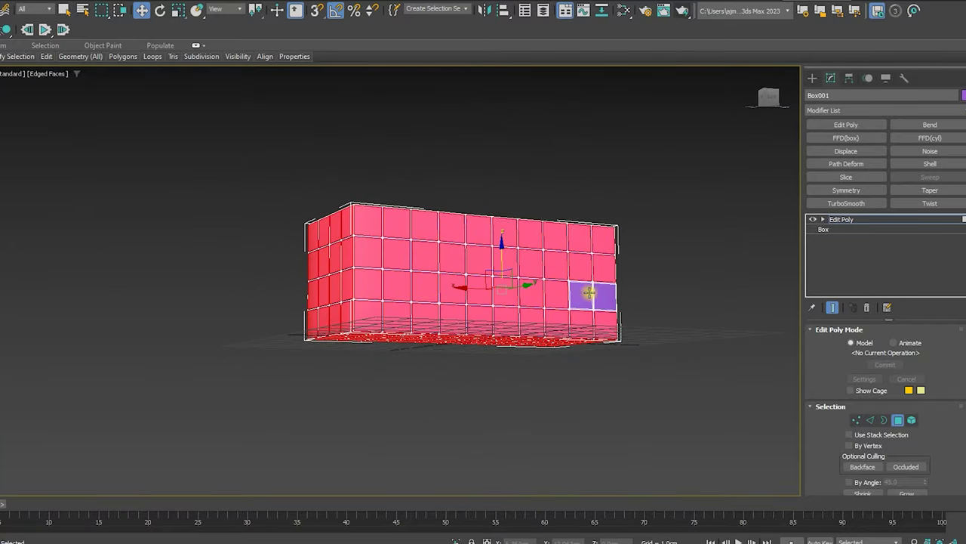
Deselect the polygons on the sofa's underside.
{"action": "middle_click_drag", "start_coordinate": [607, 294], "coordinate": [430, 306], "text": "alt"}
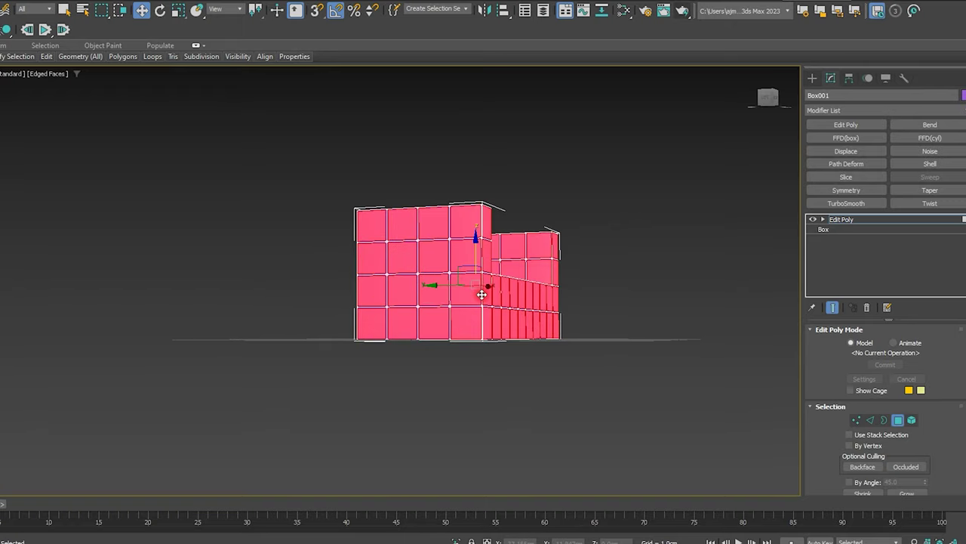
{"action": "mouse_move", "coordinate": [478, 290]}
{"action": "middle_mouse_down", "text": "alt"}
{"action": "mouse_move", "coordinate": [425, 244]}
{"action": "mouse_move", "coordinate": [427, 179]}
{"action": "middle_mouse_up", "text": "alt"}
{"action": "mouse_move", "coordinate": [427, 179]}
{"action": "left_mouse_down", "text": "alt"}
{"action": "mouse_move", "coordinate": [367, 252]}
{"action": "mouse_move", "coordinate": [475, 221]}
{"action": "mouse_move", "coordinate": [388, 280]}
{"action": "mouse_move", "coordinate": [464, 276]}
{"action": "mouse_move", "coordinate": [458, 315]}
{"action": "mouse_move", "coordinate": [492, 344]}
{"action": "mouse_move", "coordinate": [517, 347]}
{"action": "mouse_move", "coordinate": [498, 395]}
{"action": "mouse_move", "coordinate": [582, 376]}
{"action": "mouse_move", "coordinate": [509, 425]}
{"action": "mouse_move", "coordinate": [597, 362]}
{"action": "mouse_move", "coordinate": [511, 305]}
{"action": "left_mouse_up", "text": "alt"}
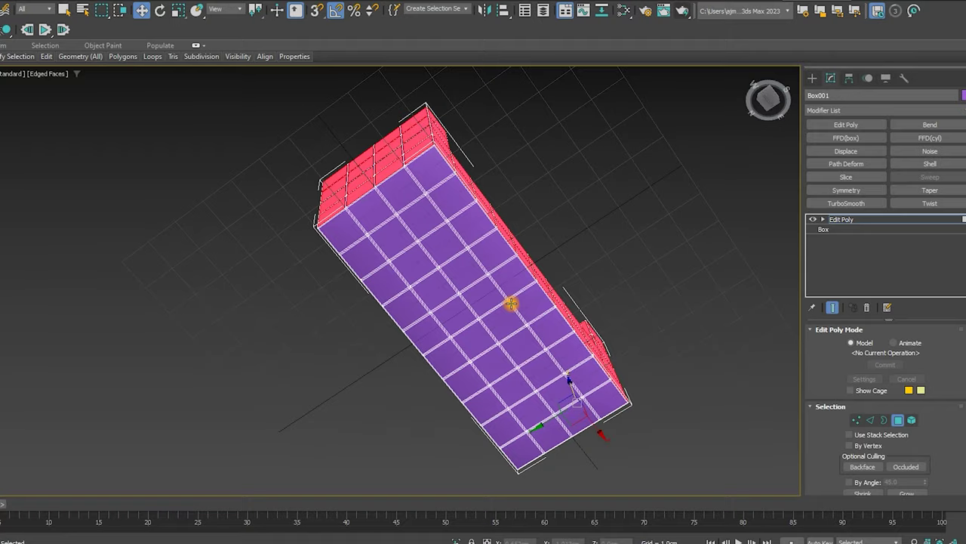
{"action": "mouse_move", "coordinate": [511, 304]}
{"action": "middle_mouse_down", "text": "alt"}
{"action": "mouse_move", "coordinate": [617, 317]}
{"action": "mouse_move", "coordinate": [778, 405]}
{"action": "mouse_move", "coordinate": [852, 377]}
{"action": "mouse_move", "coordinate": [894, 377]}
{"action": "mouse_move", "coordinate": [876, 363]}
{"action": "middle_mouse_up", "text": "alt"}
{"action": "mouse_move", "coordinate": [425, 302]}
{"action": "middle_mouse_down", "text": "alt"}
{"action": "mouse_move", "coordinate": [415, 319]}
{"action": "mouse_move", "coordinate": [367, 339]}
{"action": "mouse_move", "coordinate": [647, 276]}
{"action": "middle_mouse_up", "text": "alt"}
Add a TurboSmooth modifier with 2 iterations above Edit Poly.
{"action": "left_click", "coordinate": [858, 203]}
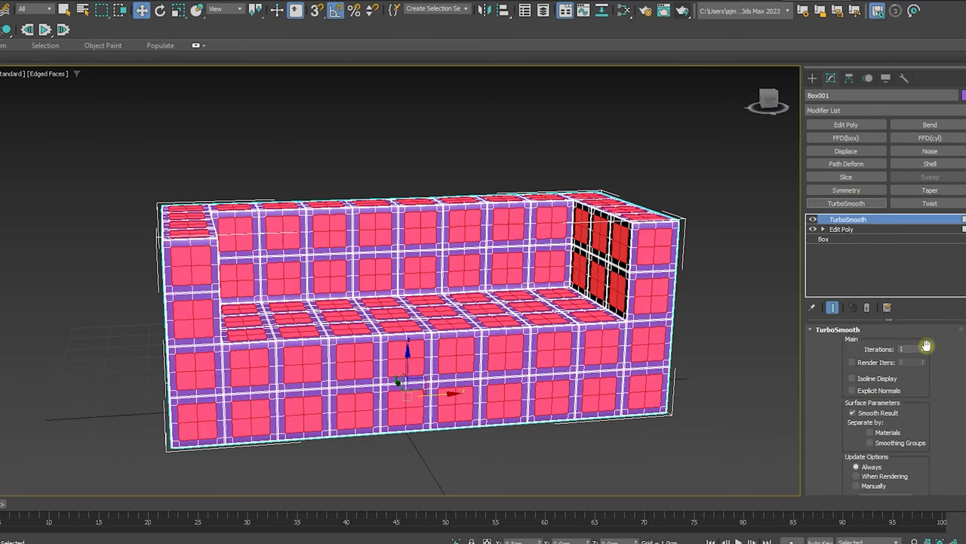
{"action": "left_click", "coordinate": [923, 346]}
{"action": "left_click", "coordinate": [842, 229]}
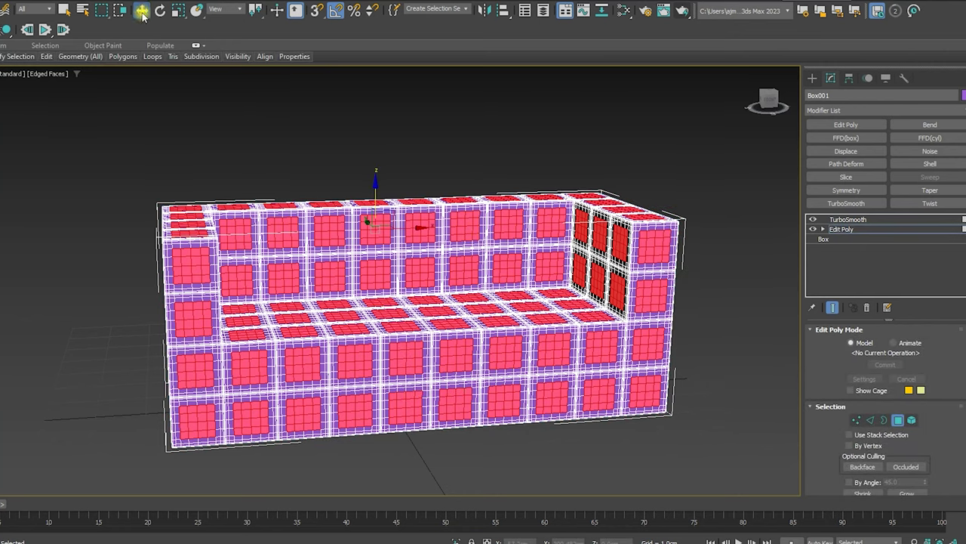
Switch the reference coordinate system to Local and nudge the cushion faces outward along Z.
{"action": "left_click", "coordinate": [216, 10]}
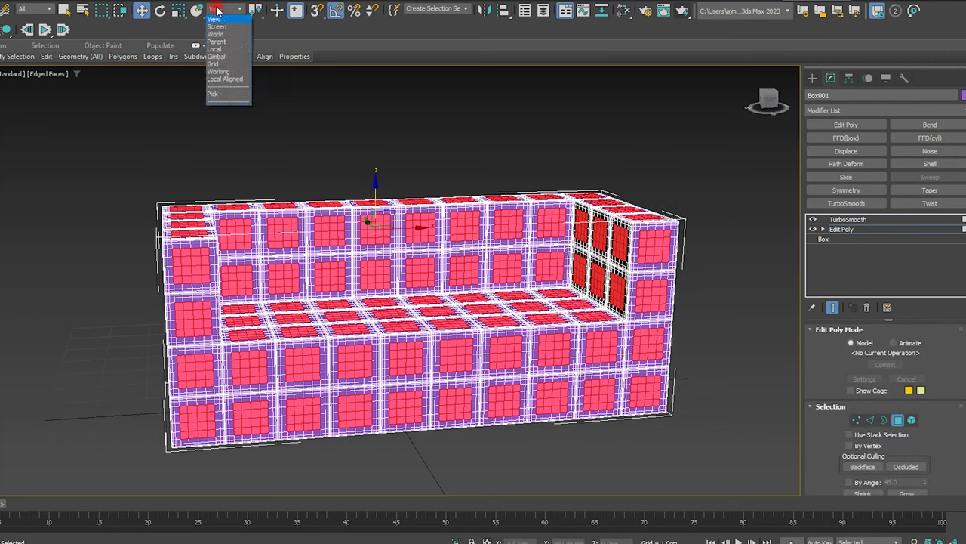
{"action": "left_click", "coordinate": [219, 49]}
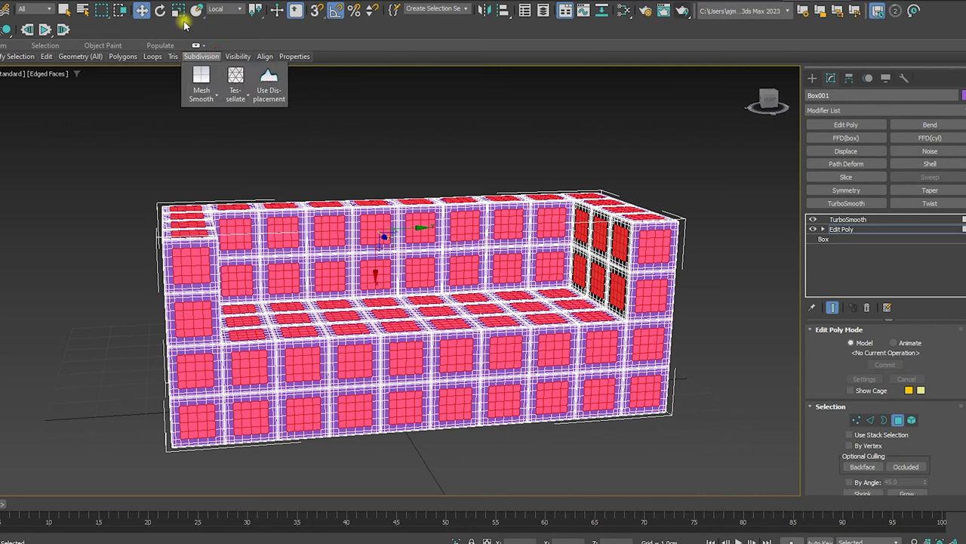
{"action": "right_click", "coordinate": [139, 13]}
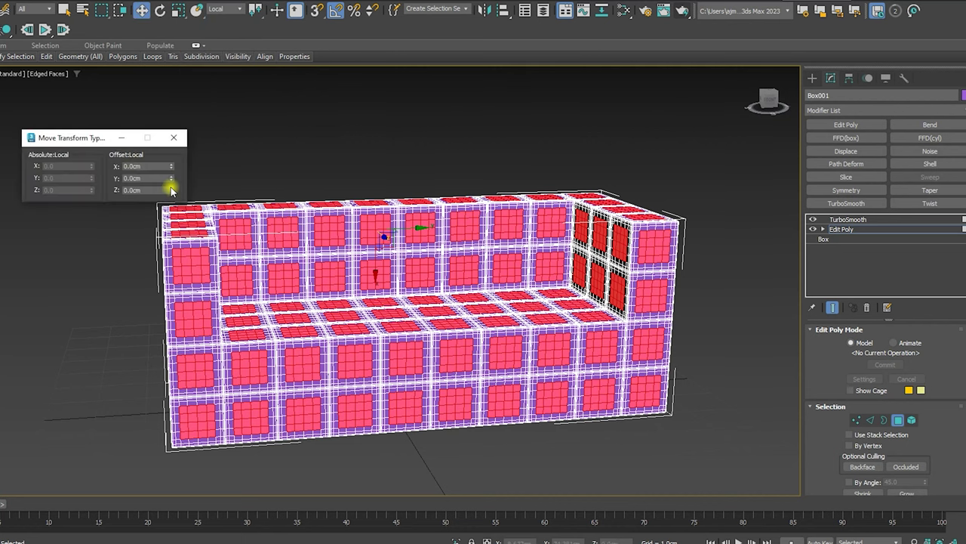
{"action": "left_click_drag", "start_coordinate": [170, 189], "coordinate": [174, 182]}
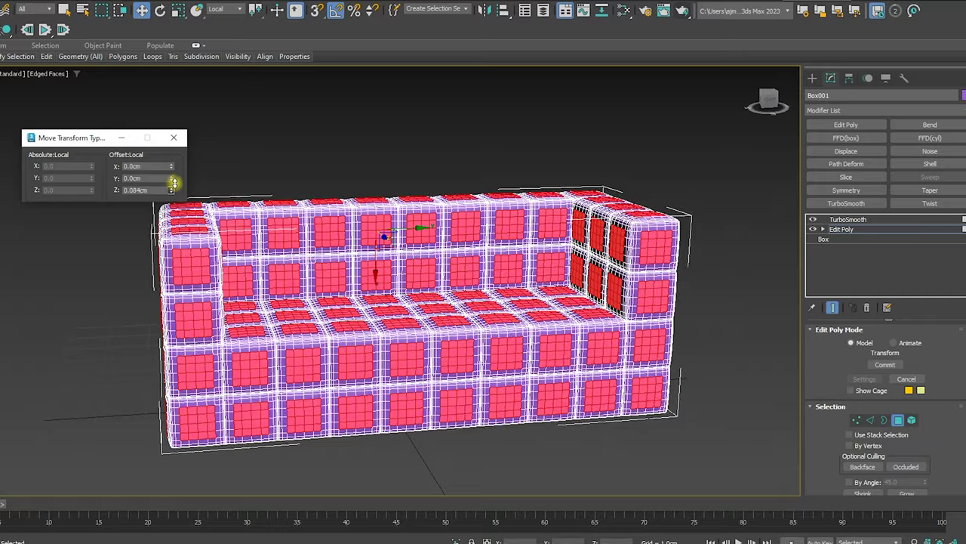
{"action": "scroll", "coordinate": [302, 225], "scroll_direction": "up", "scroll_amount": 4}
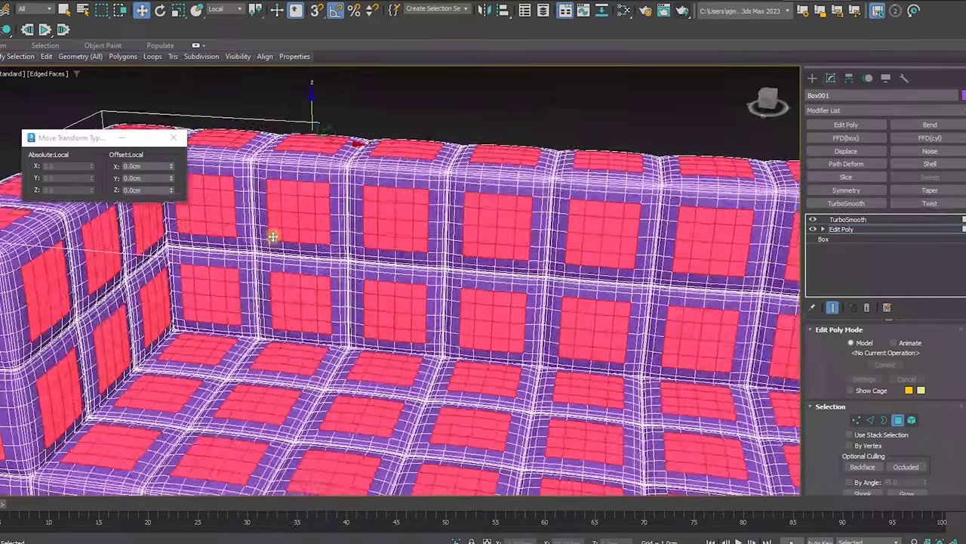
{"action": "scroll", "coordinate": [275, 231], "scroll_direction": "up", "scroll_amount": 2}
{"action": "scroll", "coordinate": [261, 224], "scroll_direction": "up", "scroll_amount": 1}
Inflate the cushion faces further, about 0.09 cm along local Z, and show the smoothed result.
{"action": "key", "text": "F4"}
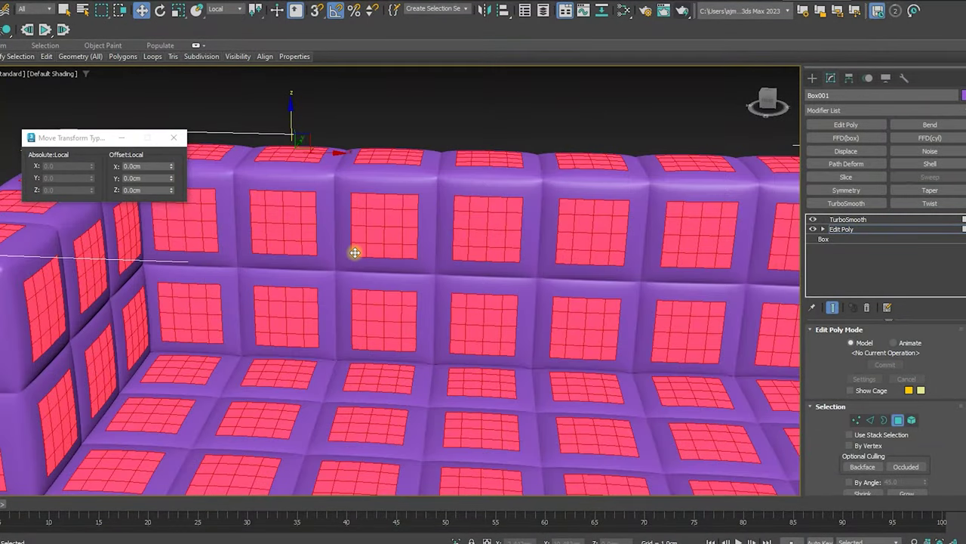
{"action": "mouse_move", "coordinate": [355, 252]}
{"action": "middle_mouse_down", "text": "alt"}
{"action": "mouse_move", "coordinate": [362, 224]}
{"action": "mouse_move", "coordinate": [362, 242]}
{"action": "mouse_move", "coordinate": [198, 191]}
{"action": "middle_mouse_up", "text": "alt"}
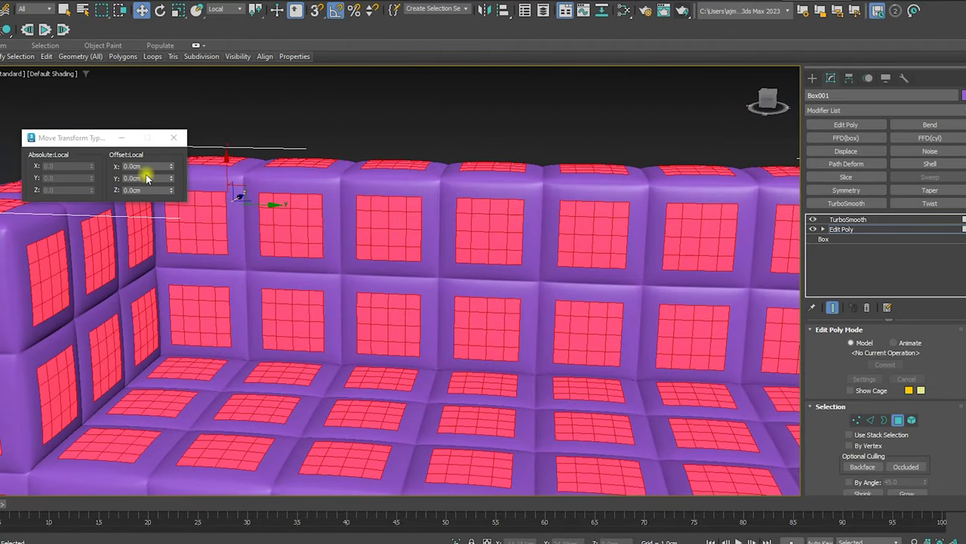
{"action": "left_click_drag", "start_coordinate": [172, 192], "coordinate": [164, 177]}
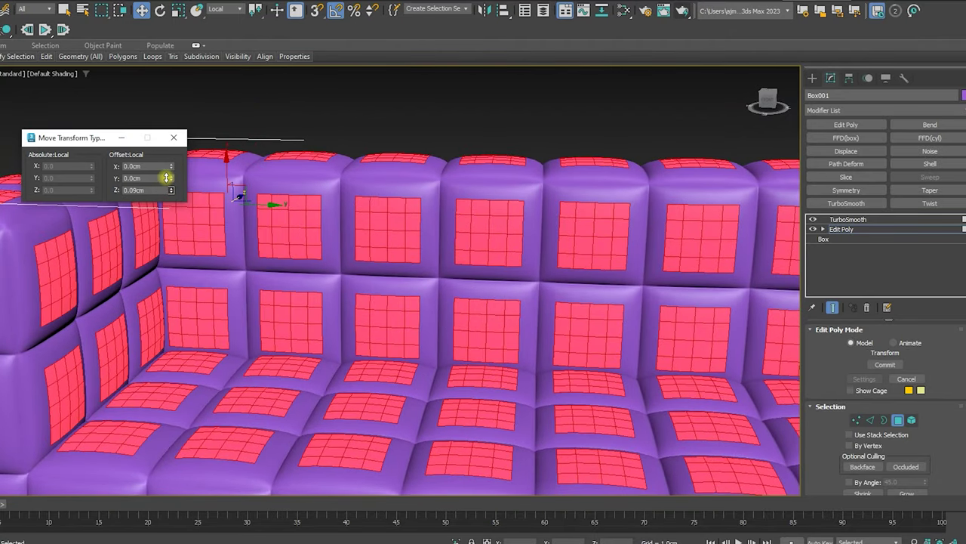
{"action": "scroll", "coordinate": [345, 308], "scroll_direction": "down", "scroll_amount": 5}
{"action": "mouse_move", "coordinate": [345, 308]}
{"action": "middle_mouse_down", "text": "alt"}
{"action": "mouse_move", "coordinate": [432, 226]}
{"action": "mouse_move", "coordinate": [549, 280]}
{"action": "mouse_move", "coordinate": [582, 283]}
{"action": "mouse_move", "coordinate": [514, 308]}
{"action": "mouse_move", "coordinate": [382, 309]}
{"action": "middle_mouse_up", "text": "alt"}
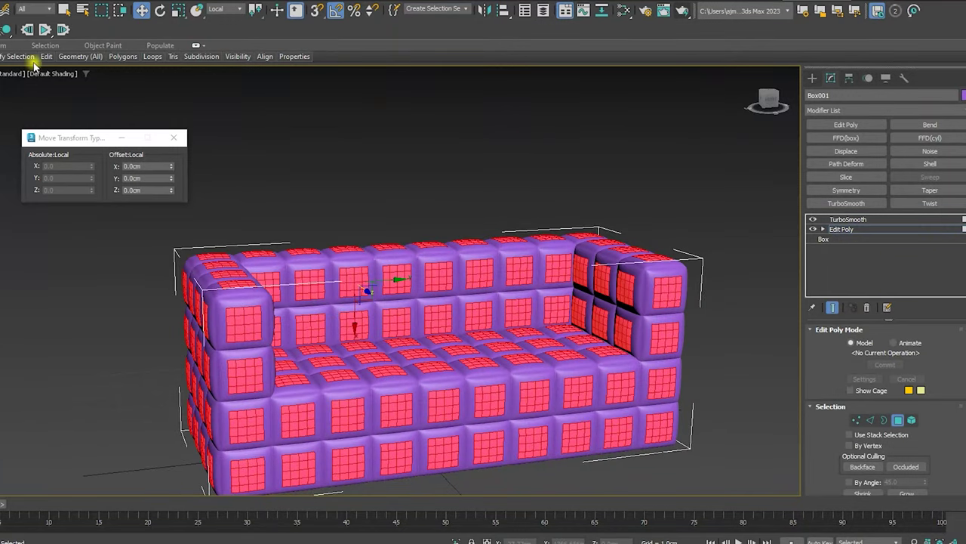
{"action": "left_click_drag", "start_coordinate": [171, 191], "coordinate": [172, 187]}
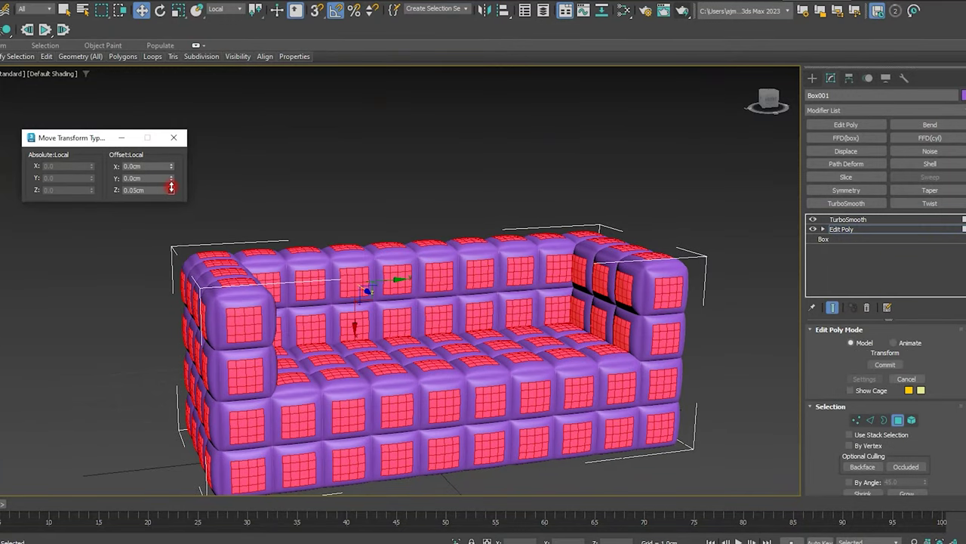
{"action": "left_click", "coordinate": [175, 137]}
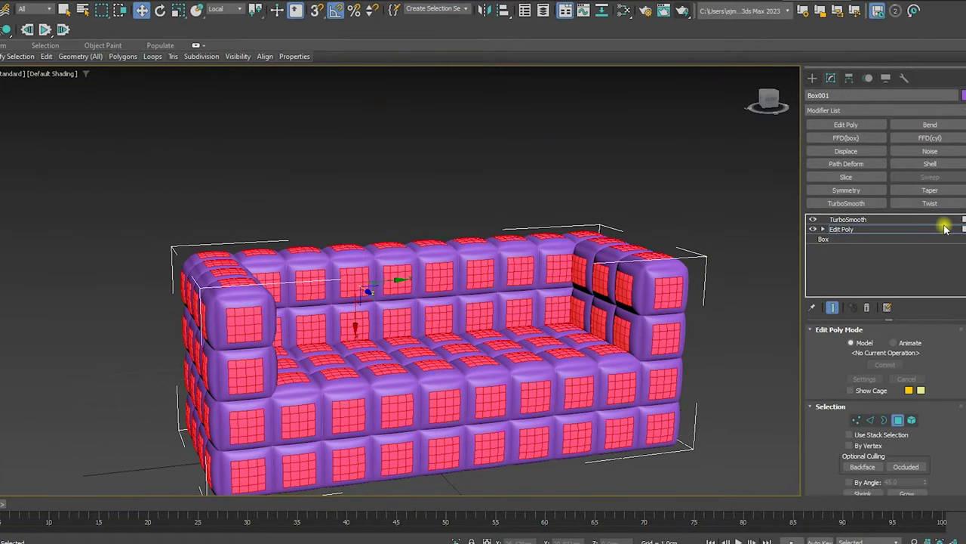
{"action": "left_click", "coordinate": [920, 218]}
Save the scene as sofa001, declining to overwrite sofa.max.
{"action": "left_click", "coordinate": [812, 78]}
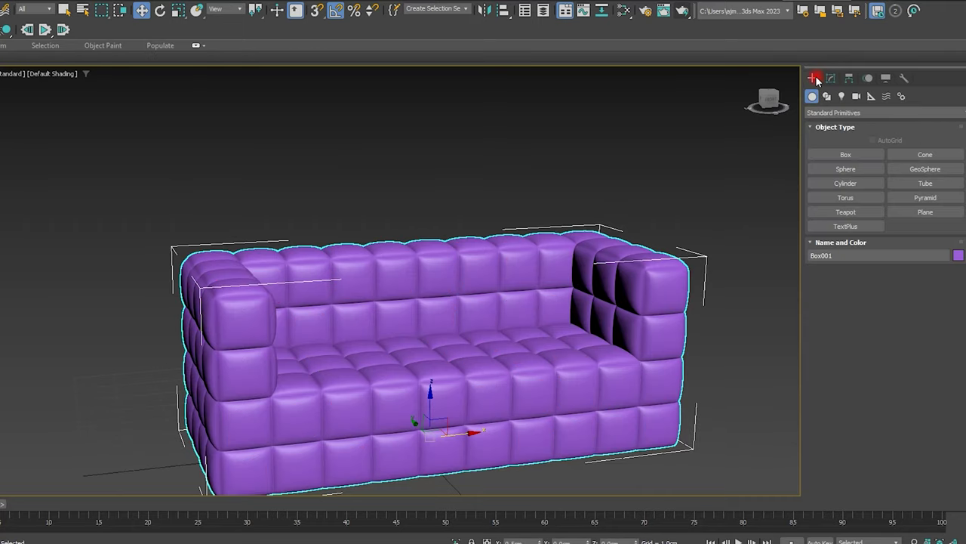
{"action": "mouse_move", "coordinate": [642, 286]}
{"action": "middle_mouse_down", "text": "alt"}
{"action": "mouse_move", "coordinate": [624, 339]}
{"action": "mouse_move", "coordinate": [569, 312]}
{"action": "mouse_move", "coordinate": [554, 280]}
{"action": "mouse_move", "coordinate": [524, 265]}
{"action": "mouse_move", "coordinate": [554, 272]}
{"action": "mouse_move", "coordinate": [615, 261]}
{"action": "mouse_move", "coordinate": [654, 277]}
{"action": "mouse_move", "coordinate": [516, 286]}
{"action": "middle_mouse_up", "text": "alt"}
{"action": "key", "text": "ctrl+s"}
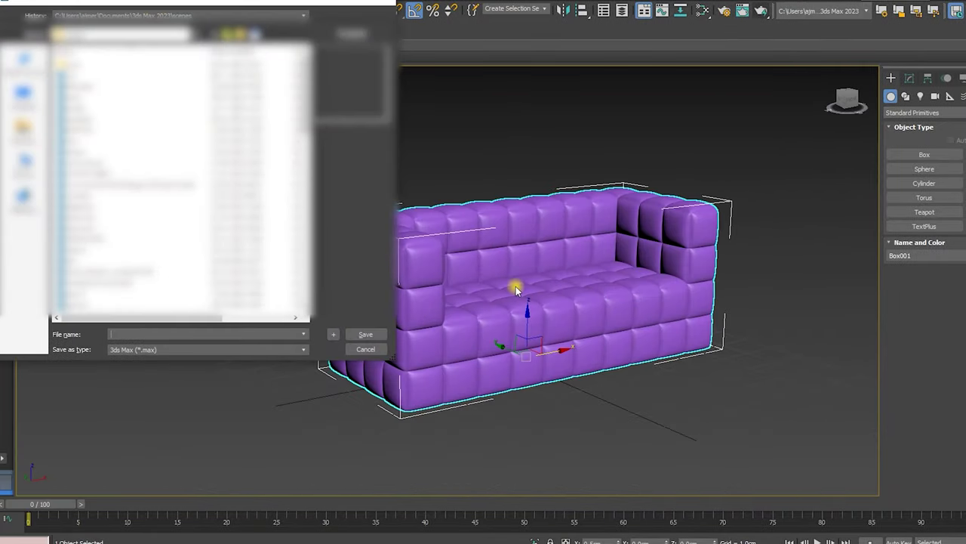
{"action": "type", "text": "sofa"}
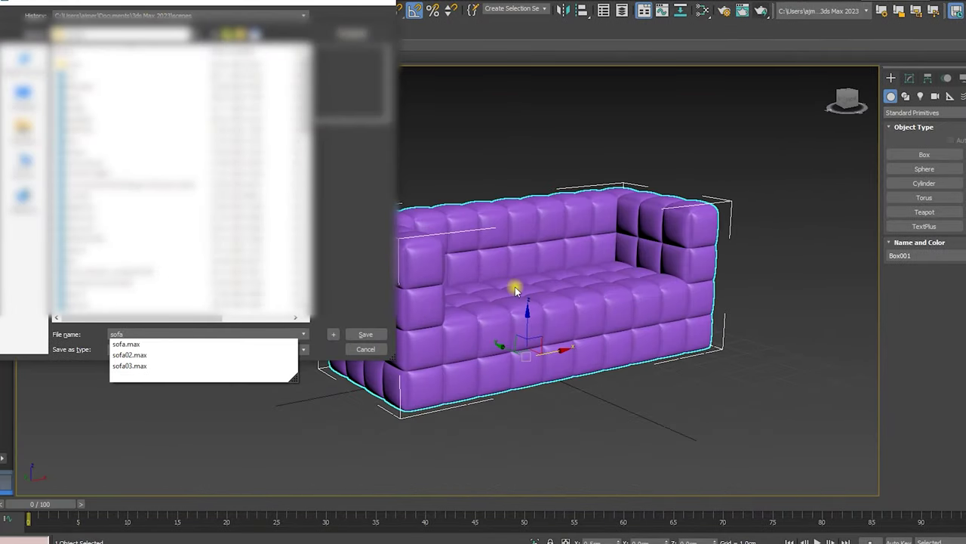
{"action": "key", "text": "Return"}
{"action": "left_click", "coordinate": [561, 290]}
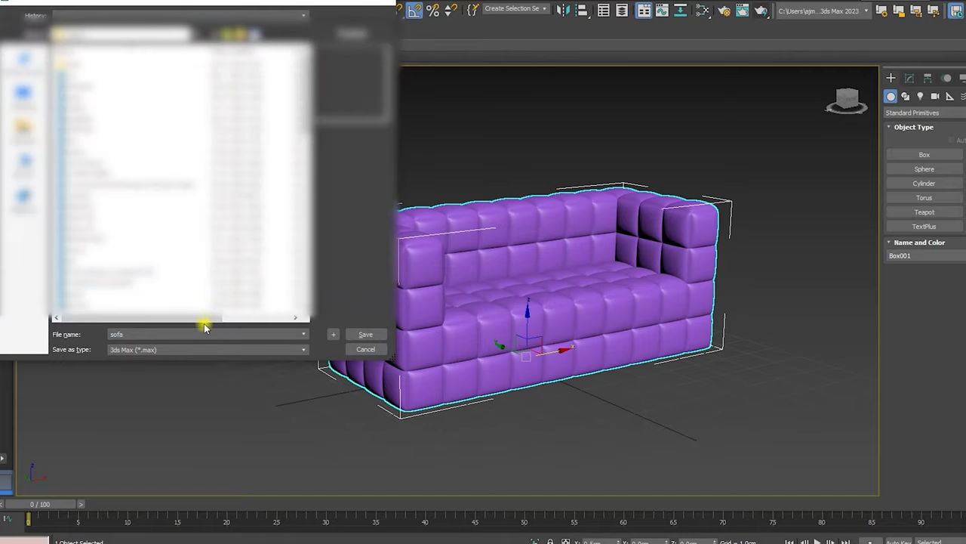
{"action": "type", "text": "001"}
{"action": "key", "text": "Return"}
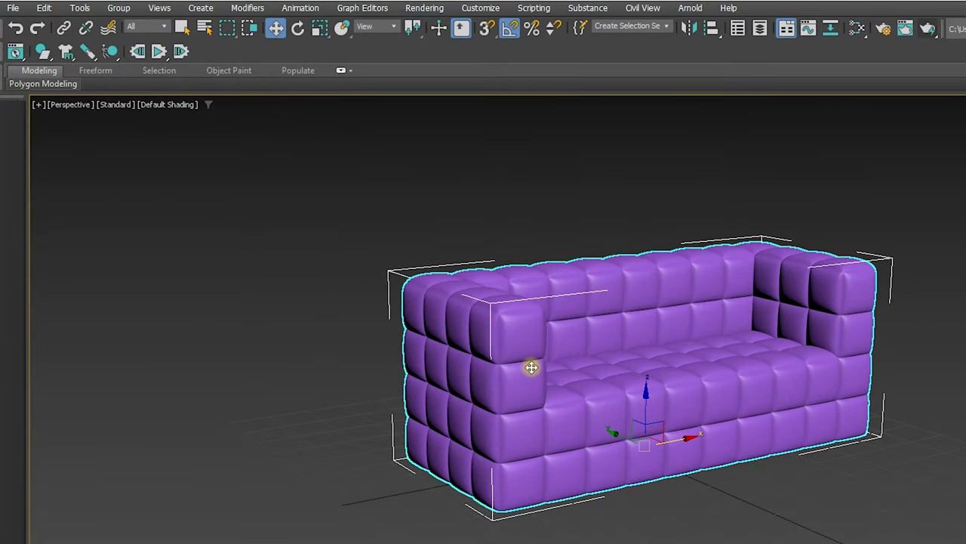
Start a new scene from the simple interior studio template.
{"action": "left_click", "coordinate": [9, 9]}
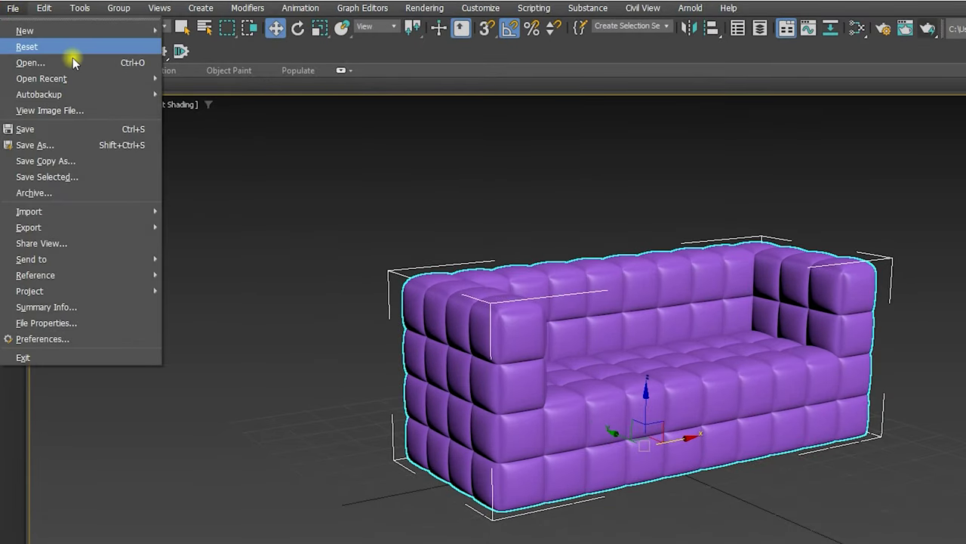
{"action": "mouse_move", "coordinate": [76, 31]}
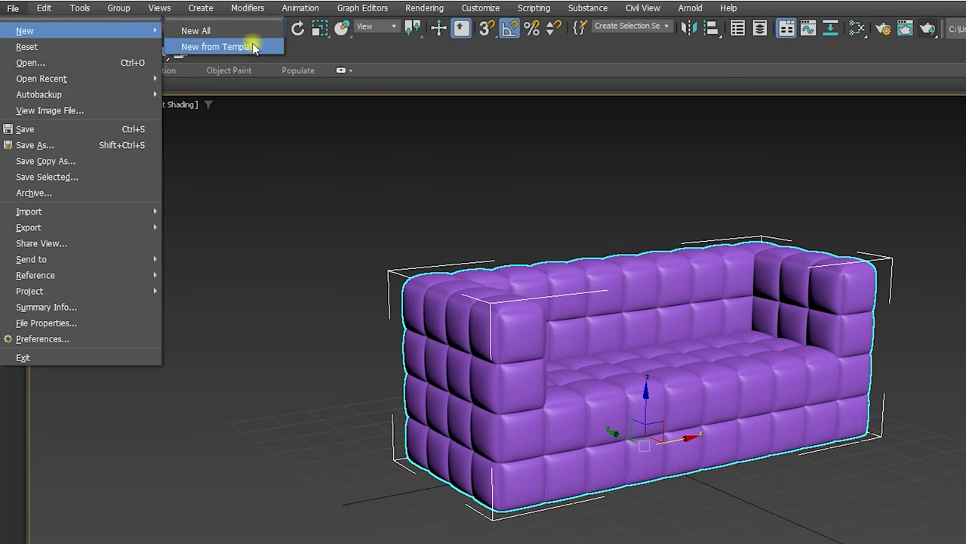
{"action": "left_click", "coordinate": [258, 48]}
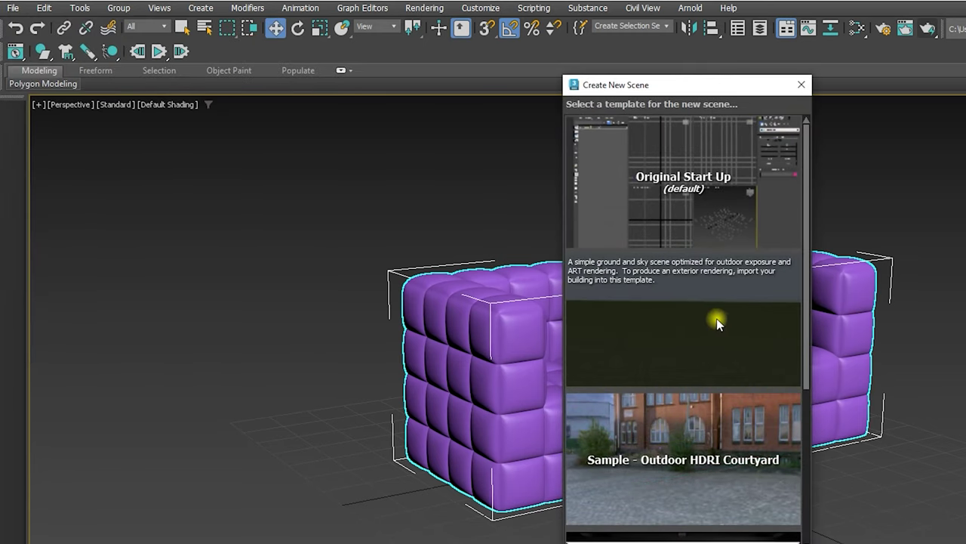
{"action": "scroll", "coordinate": [717, 317], "scroll_direction": "down", "scroll_amount": 2}
{"action": "scroll", "coordinate": [687, 332], "scroll_direction": "down", "scroll_amount": 2}
{"action": "scroll", "coordinate": [693, 341], "scroll_direction": "down", "scroll_amount": 2}
{"action": "left_click", "coordinate": [651, 381]}
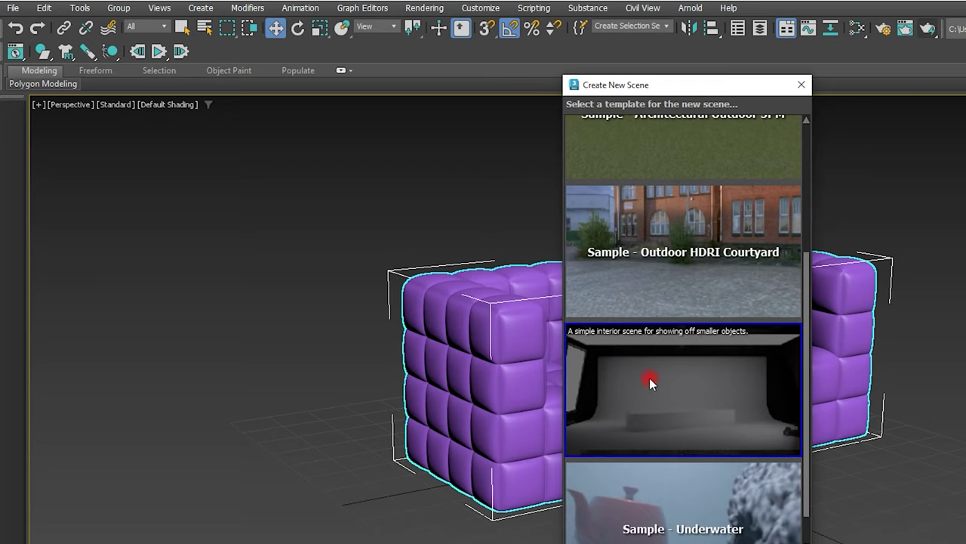
{"action": "double_click", "coordinate": [652, 382]}
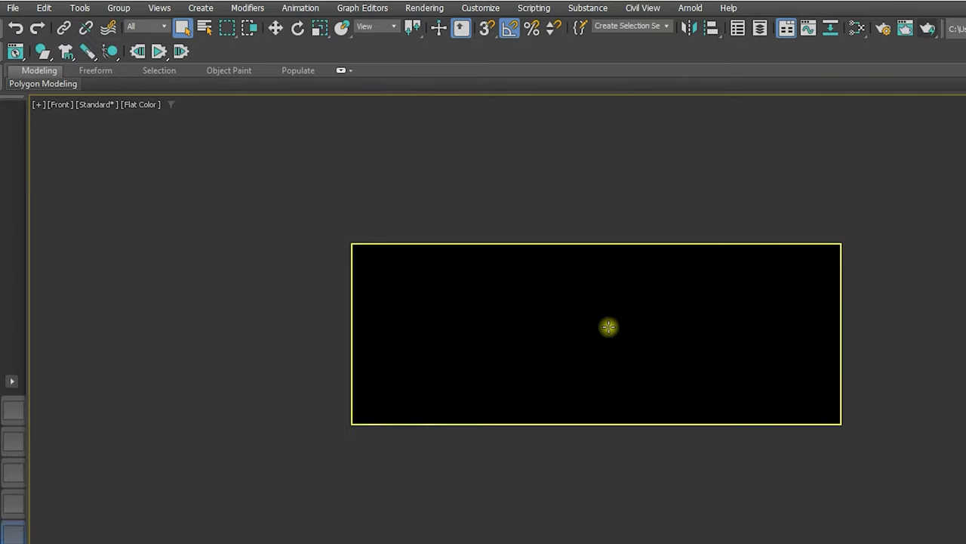
Hide the black plane and delete the table and ART Studio text.
{"action": "left_click", "coordinate": [593, 283]}
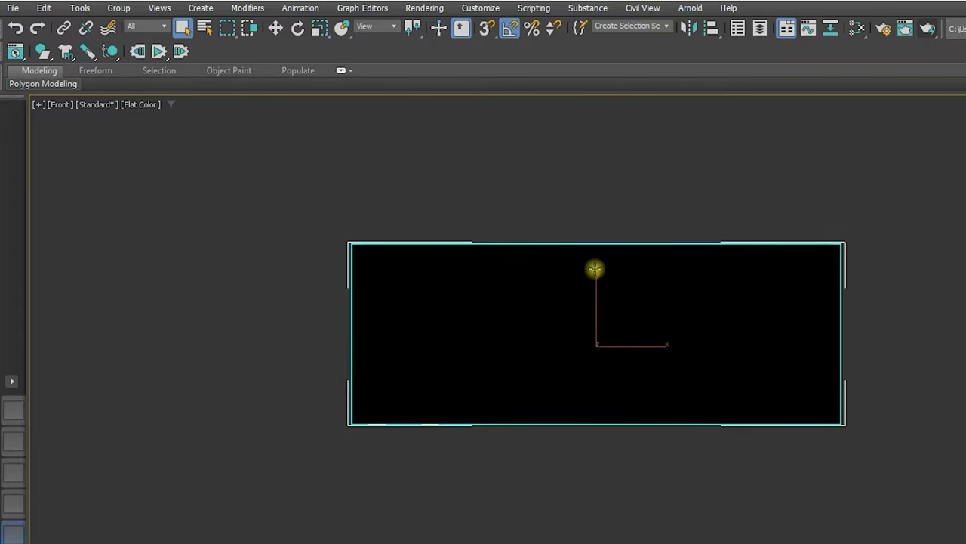
{"action": "right_click", "coordinate": [595, 269]}
{"action": "left_click", "coordinate": [631, 216]}
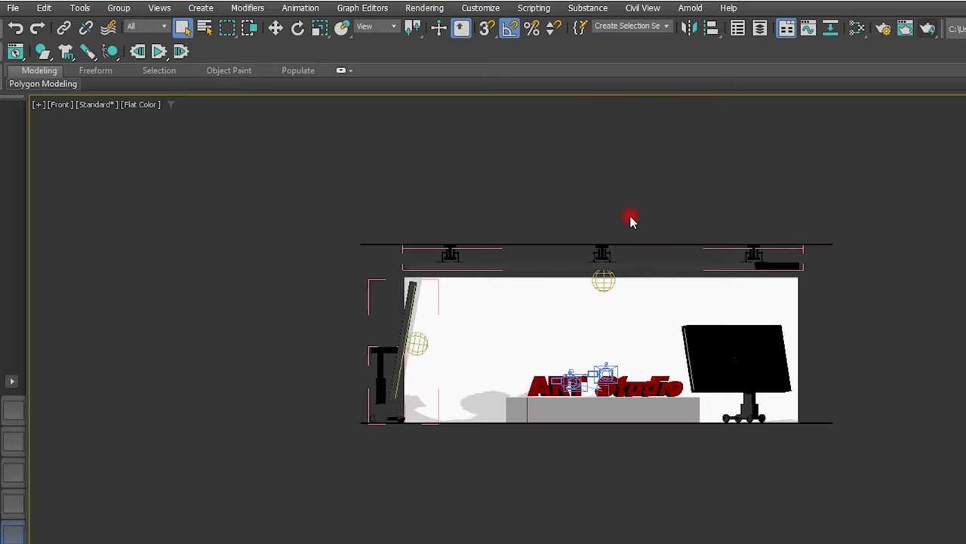
{"action": "scroll", "coordinate": [537, 401], "scroll_direction": "up", "scroll_amount": 2}
{"action": "scroll", "coordinate": [530, 395], "scroll_direction": "up", "scroll_amount": 4}
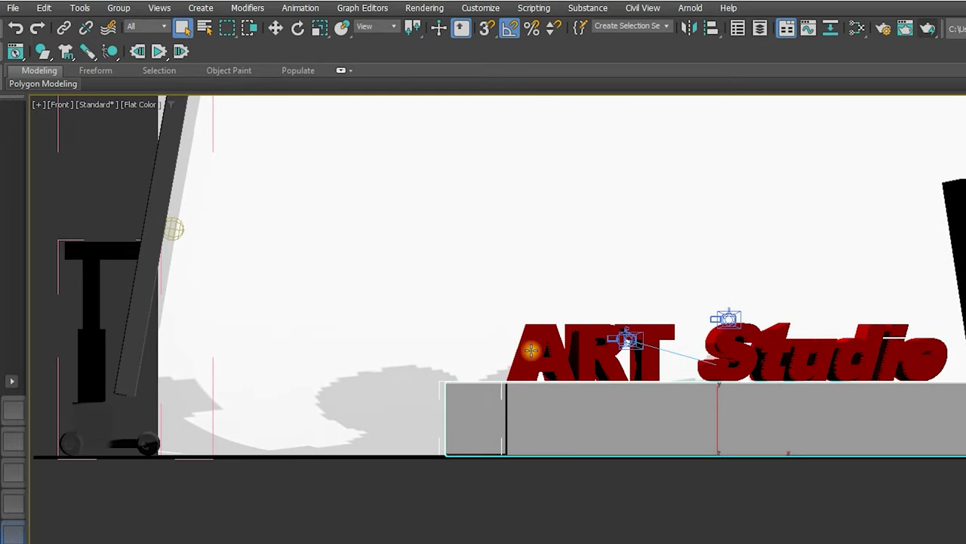
{"action": "mouse_move", "coordinate": [520, 360]}
{"action": "middle_mouse_down", "text": "alt"}
{"action": "mouse_move", "coordinate": [562, 379]}
{"action": "mouse_move", "coordinate": [546, 388]}
{"action": "mouse_move", "coordinate": [607, 361]}
{"action": "middle_mouse_up", "text": "alt"}
{"action": "key", "text": "Delete"}
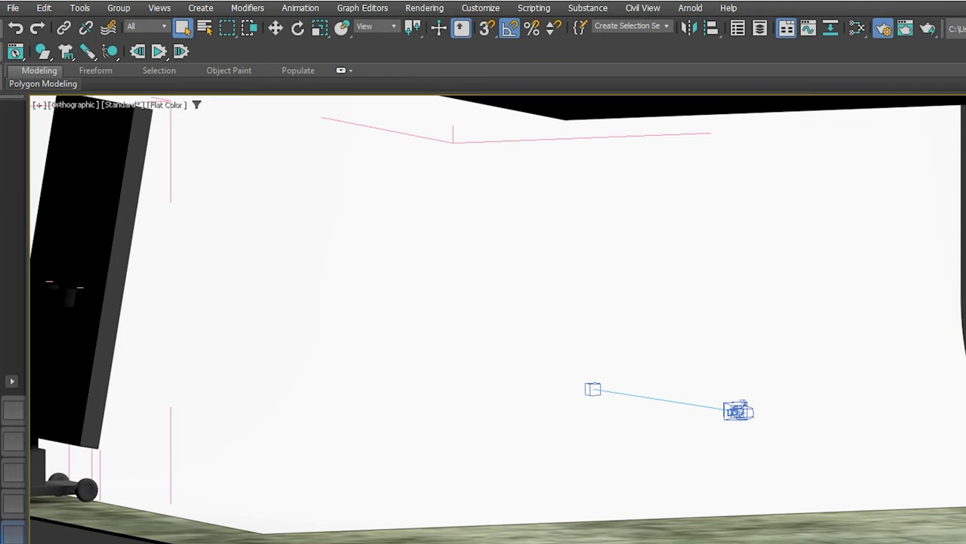
Set the production renderer to Arnold in Render Setup.
{"action": "key", "text": "F10"}
{"action": "left_click_drag", "start_coordinate": [797, 66], "coordinate": [512, 69]}
{"action": "left_click", "coordinate": [506, 130]}
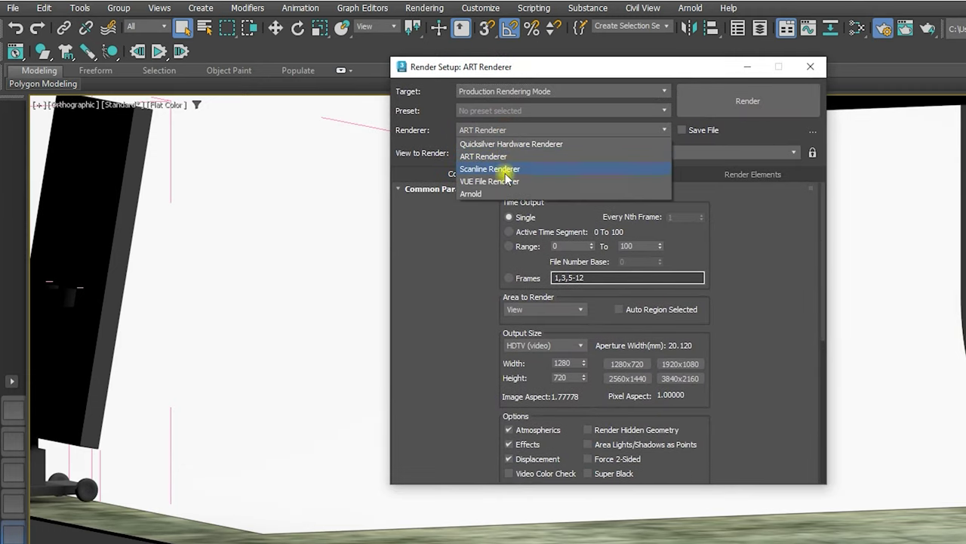
{"action": "left_click", "coordinate": [504, 196]}
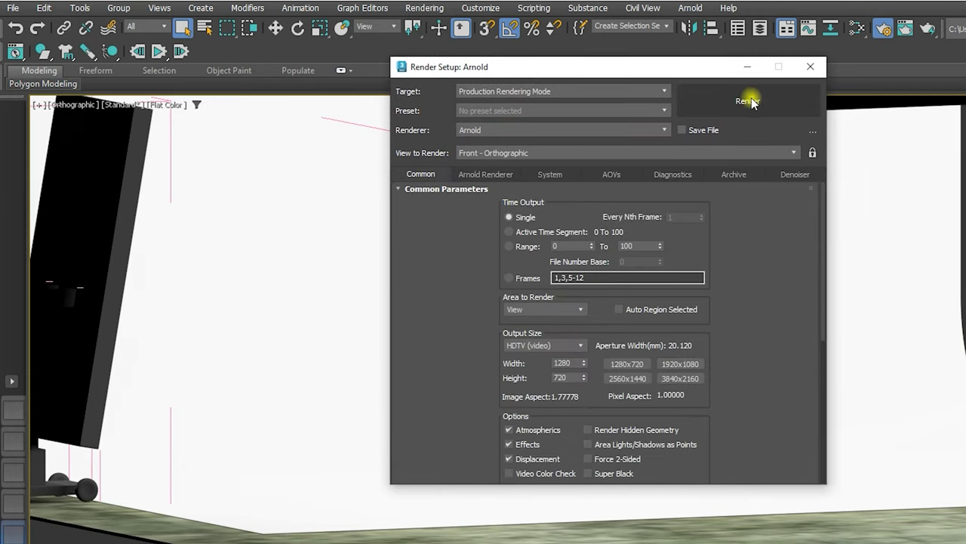
{"action": "left_click", "coordinate": [746, 67]}
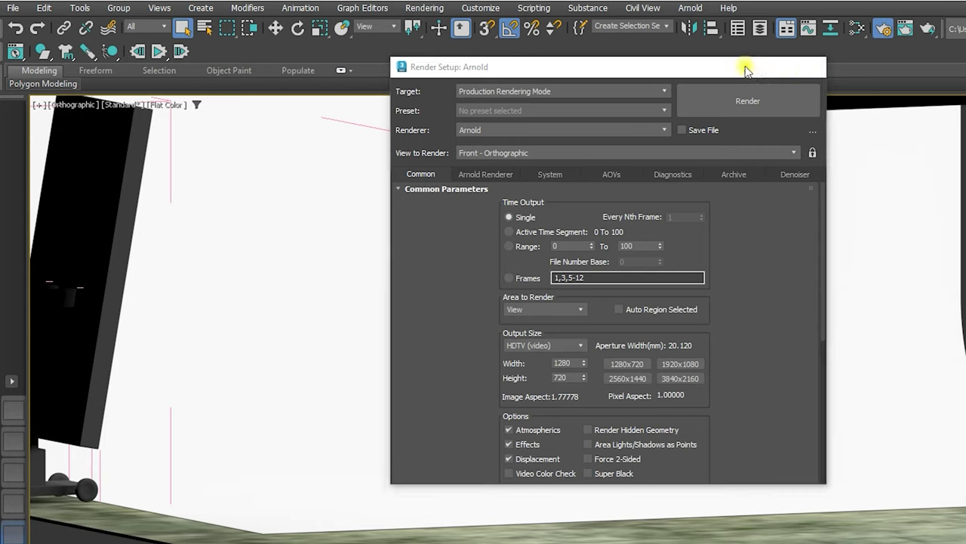
{"action": "left_click", "coordinate": [13, 8]}
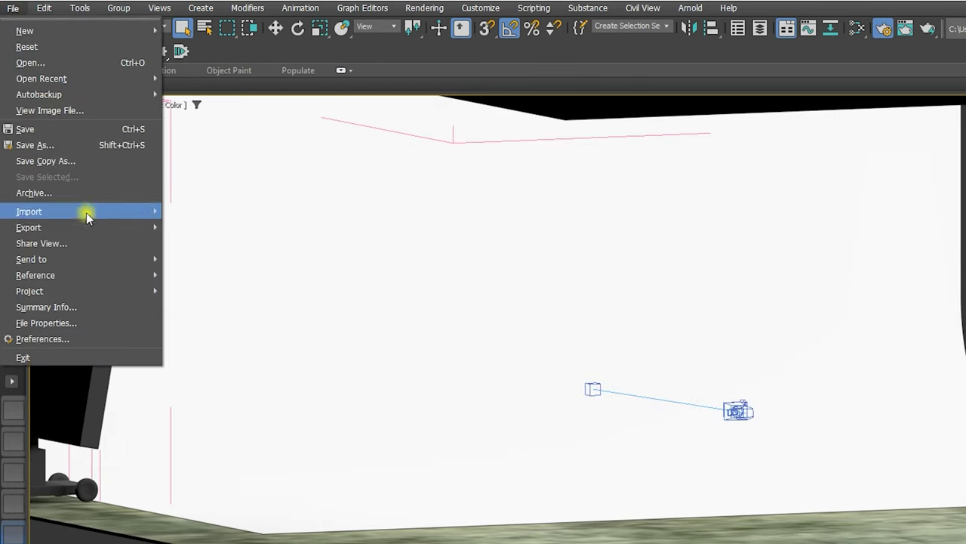
Merge the Box001 object from sofa001.max into the studio scene.
{"action": "mouse_move", "coordinate": [45, 211]}
{"action": "left_click", "coordinate": [198, 228]}
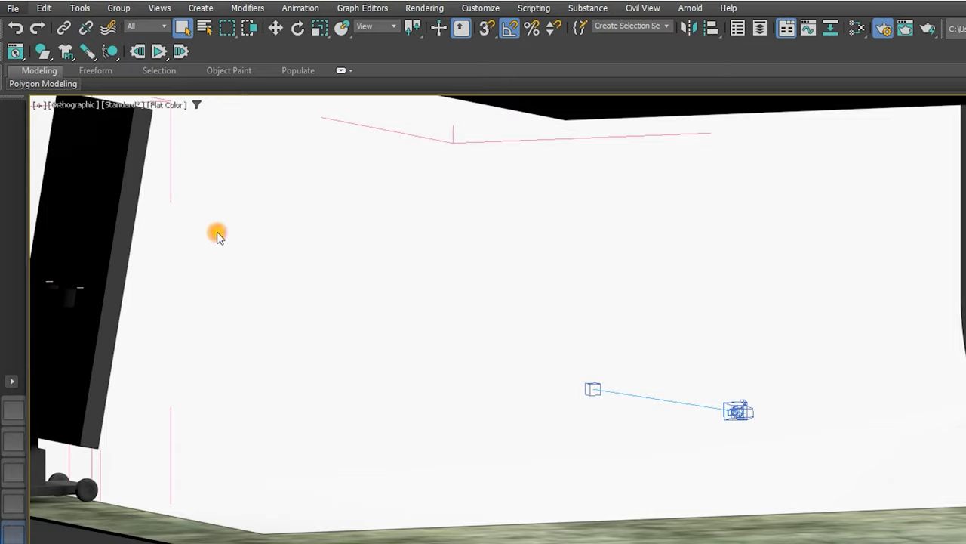
{"action": "left_click", "coordinate": [205, 226]}
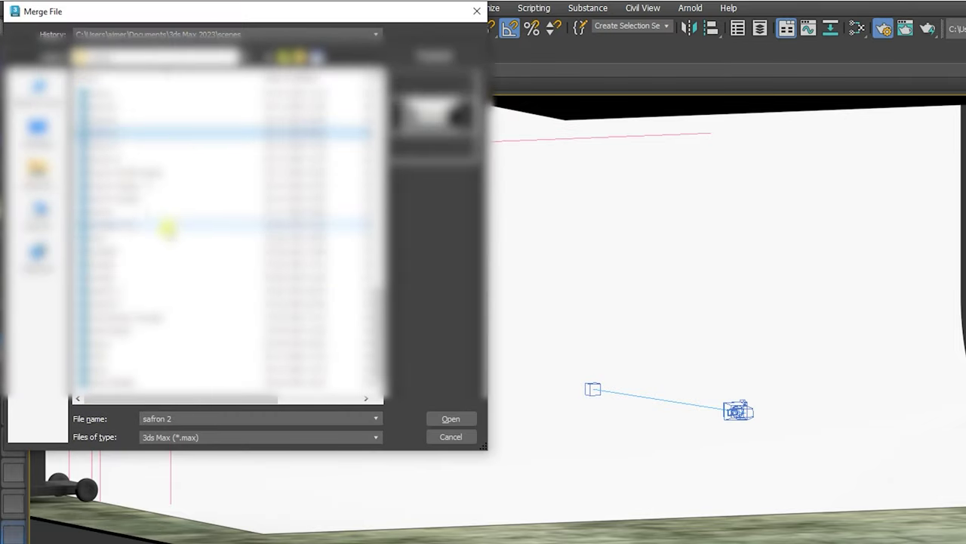
{"action": "left_click", "coordinate": [137, 249]}
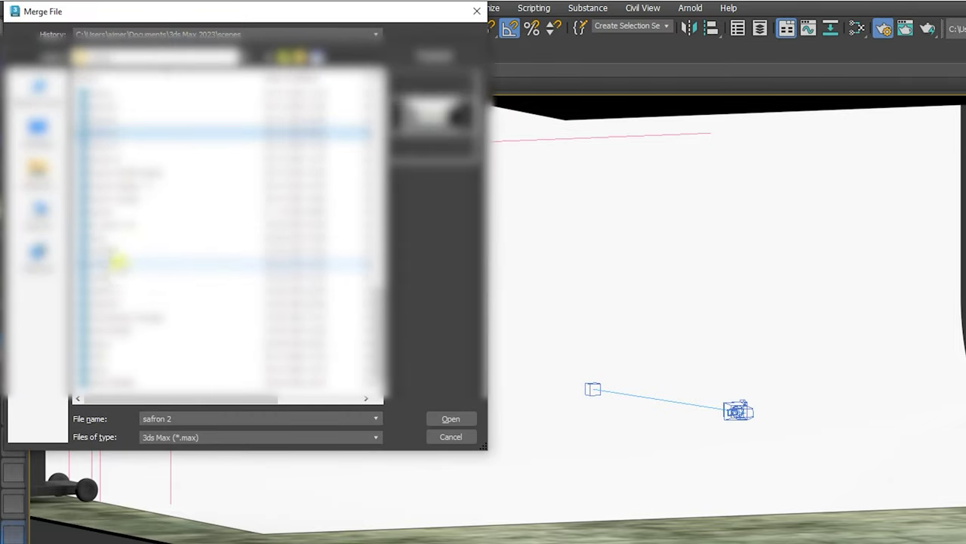
{"action": "left_click", "coordinate": [119, 250]}
{"action": "left_click", "coordinate": [450, 418]}
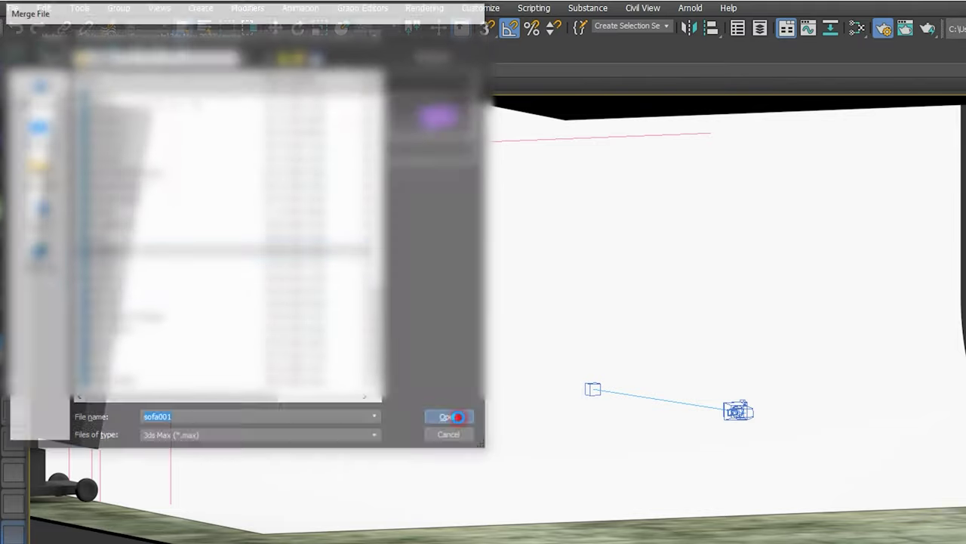
{"action": "left_click", "coordinate": [533, 223]}
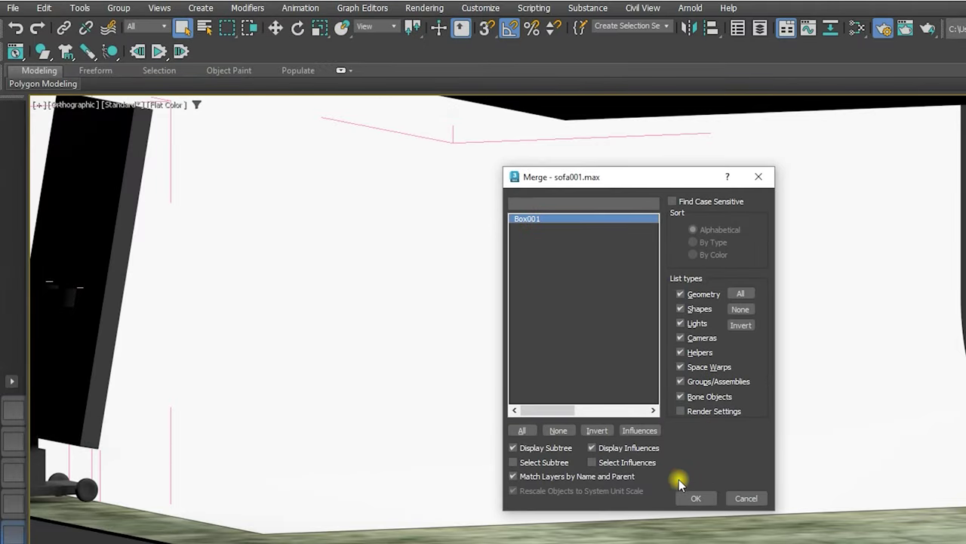
{"action": "left_click", "coordinate": [693, 499]}
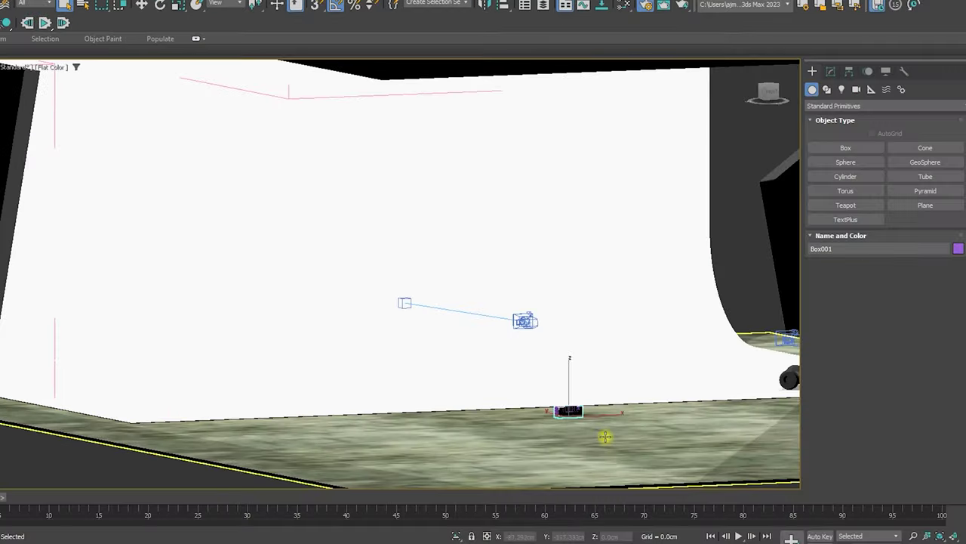
Scale the sofa up and align it onto the backdrop floor.
{"action": "left_click_drag", "start_coordinate": [591, 396], "coordinate": [397, 429]}
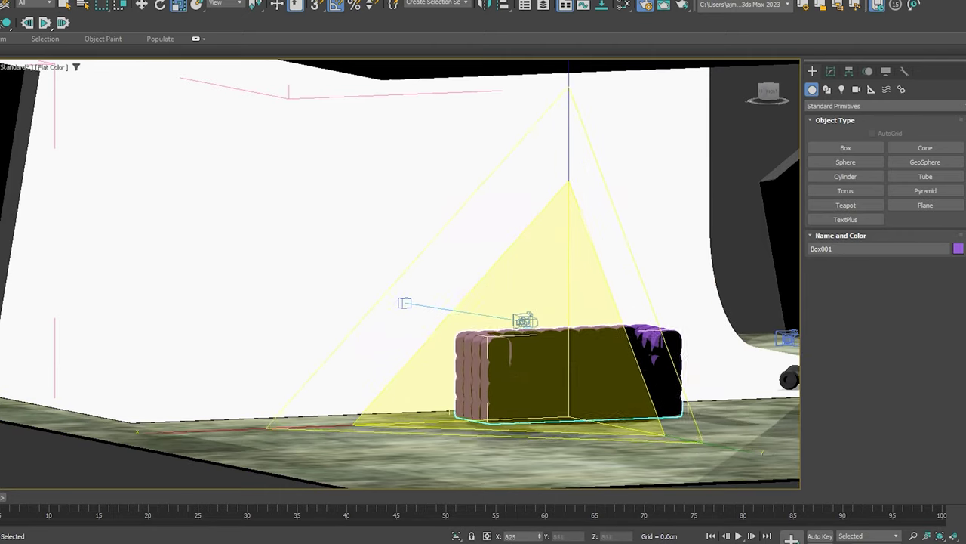
{"action": "key", "text": "alt+a"}
{"action": "left_click", "coordinate": [340, 391]}
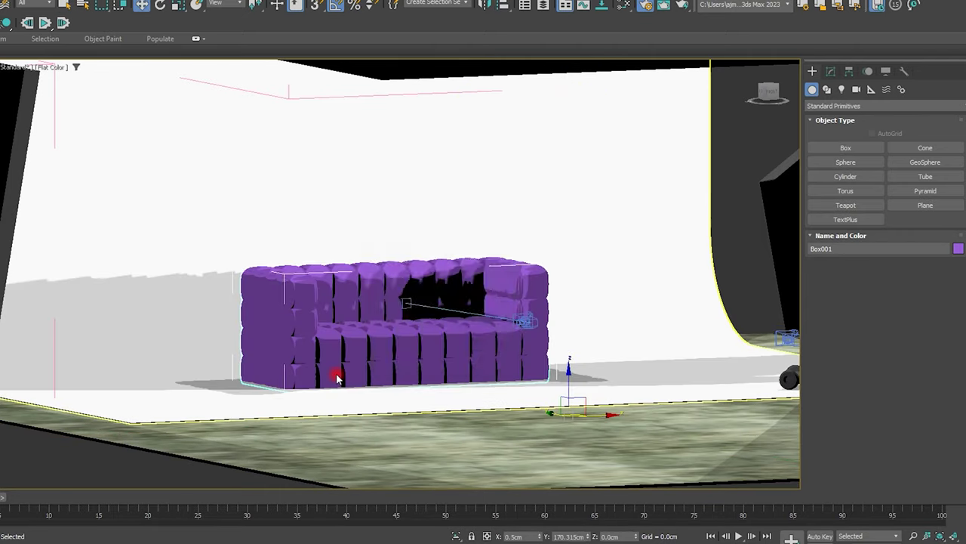
{"action": "left_click", "coordinate": [445, 363]}
{"action": "middle_click_drag", "start_coordinate": [440, 395], "coordinate": [465, 404], "text": "alt"}
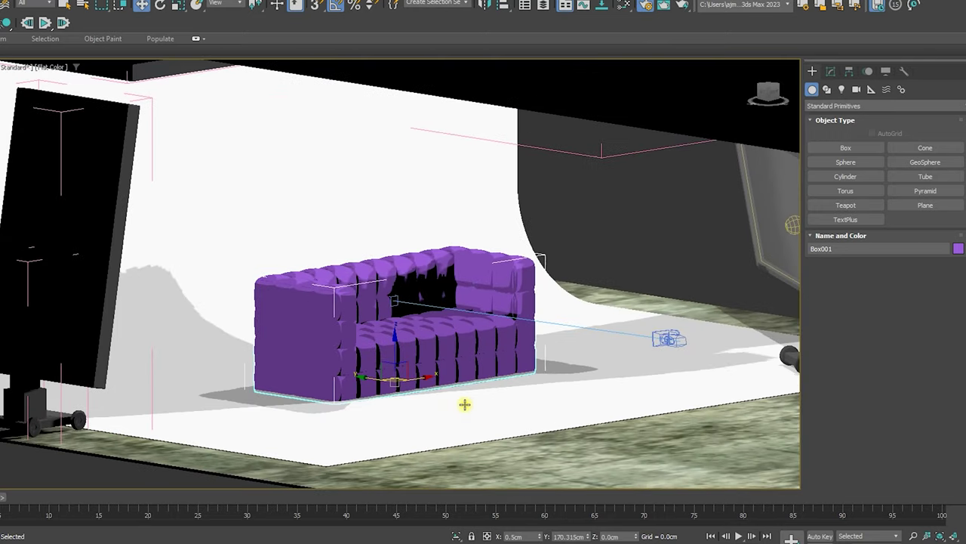
Frame the sofa in Template-Camera-Close, centre it slightly raised, and render.
{"action": "left_click", "coordinate": [465, 404]}
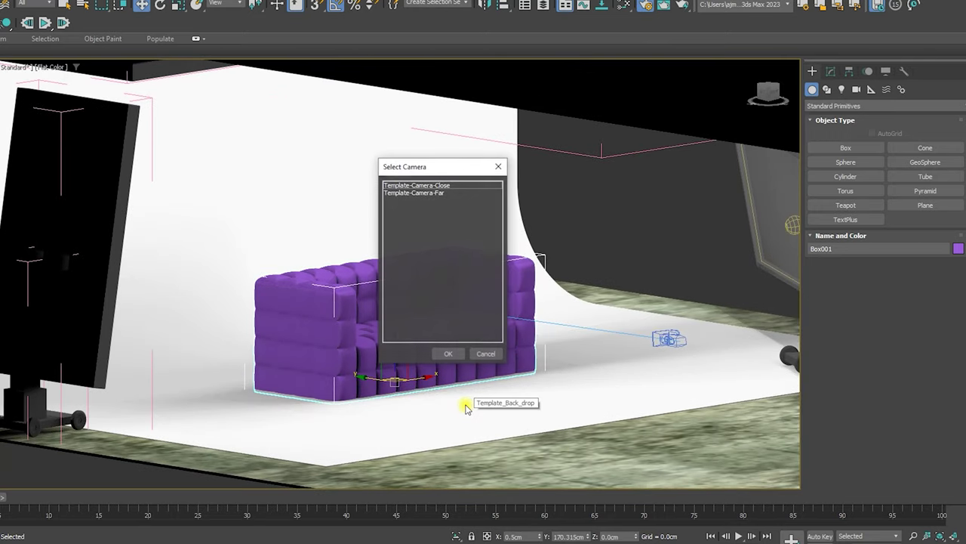
{"action": "double_click", "coordinate": [444, 186]}
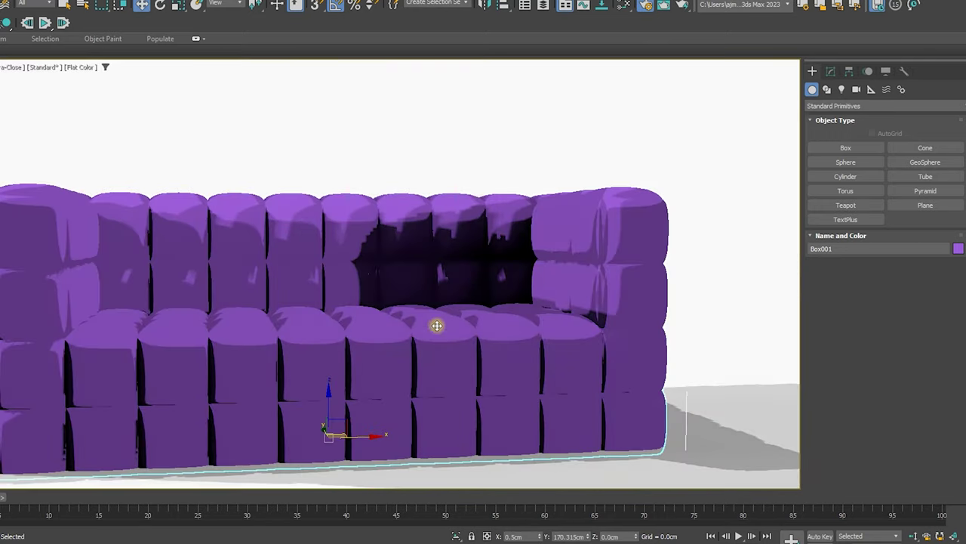
{"action": "left_click_drag", "start_coordinate": [331, 409], "coordinate": [348, 403]}
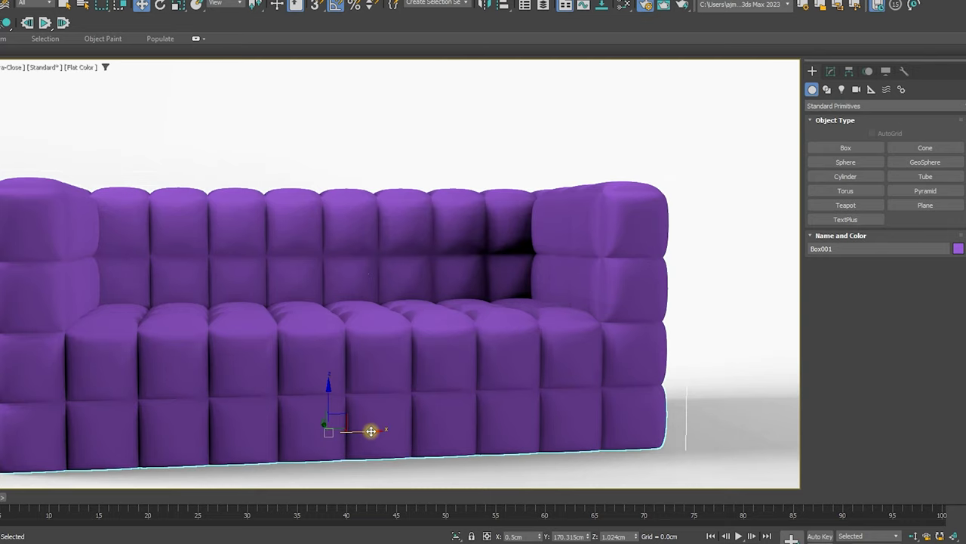
{"action": "left_click_drag", "start_coordinate": [370, 430], "coordinate": [421, 424]}
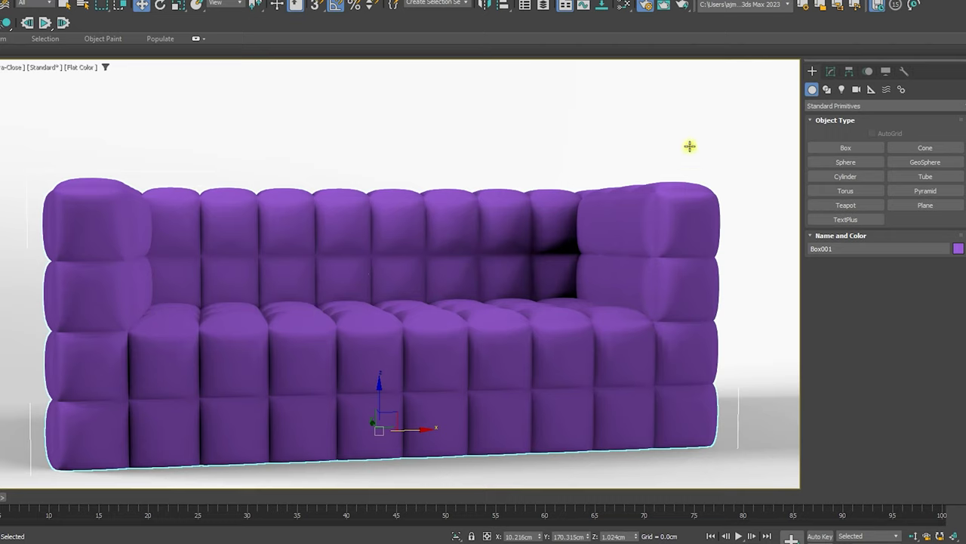
{"action": "left_click", "coordinate": [664, 5]}
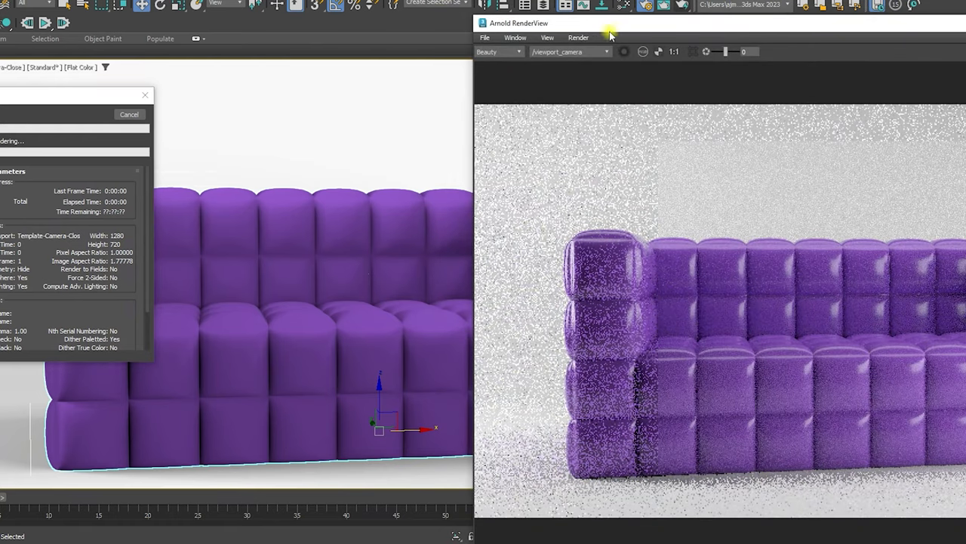
Enlarge the Arnold RenderView and cancel the full-frame render in progress.
{"action": "left_click_drag", "start_coordinate": [639, 22], "coordinate": [370, 3]}
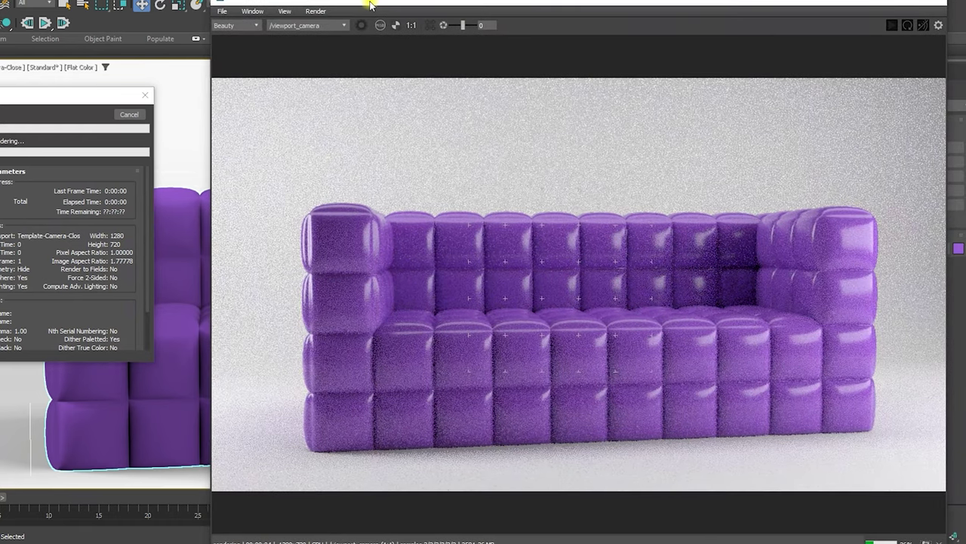
{"action": "left_click", "coordinate": [126, 117]}
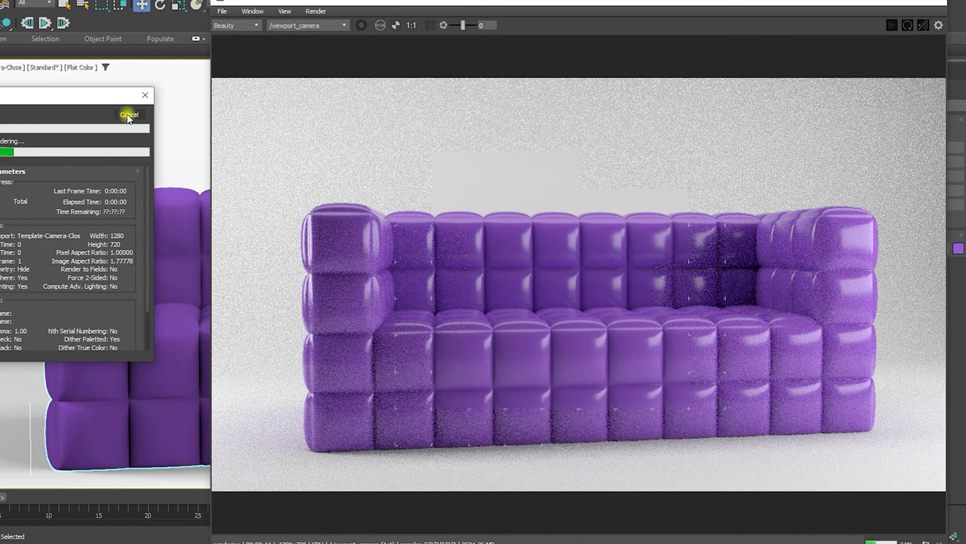
{"action": "left_click", "coordinate": [129, 115]}
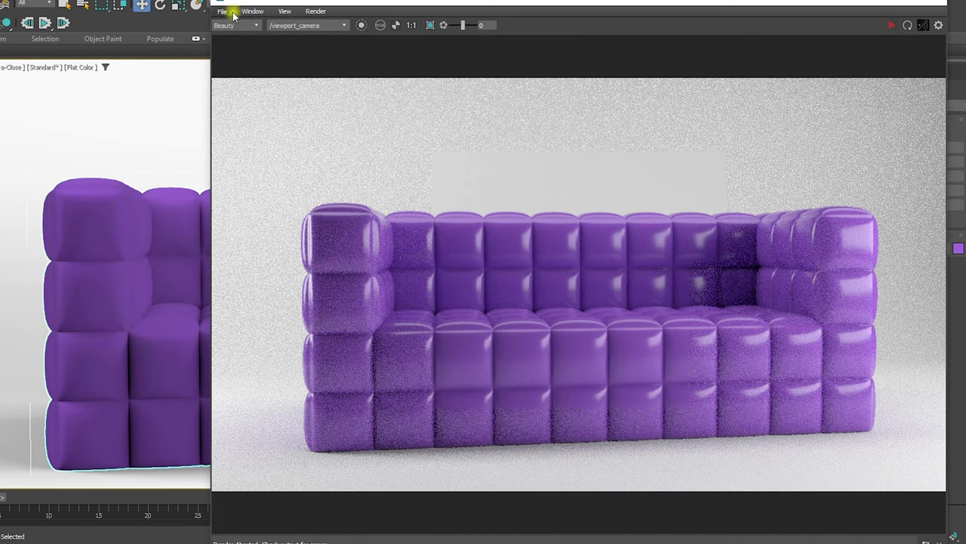
Re-render only a region drawn over the sofa's backrest and zoom in on it.
{"action": "left_click", "coordinate": [429, 25]}
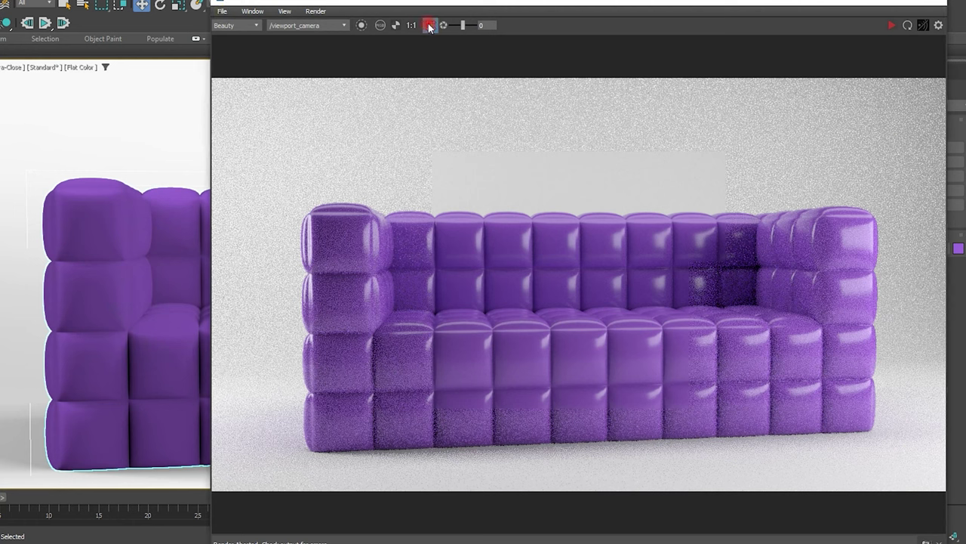
{"action": "left_click_drag", "start_coordinate": [437, 200], "coordinate": [524, 271]}
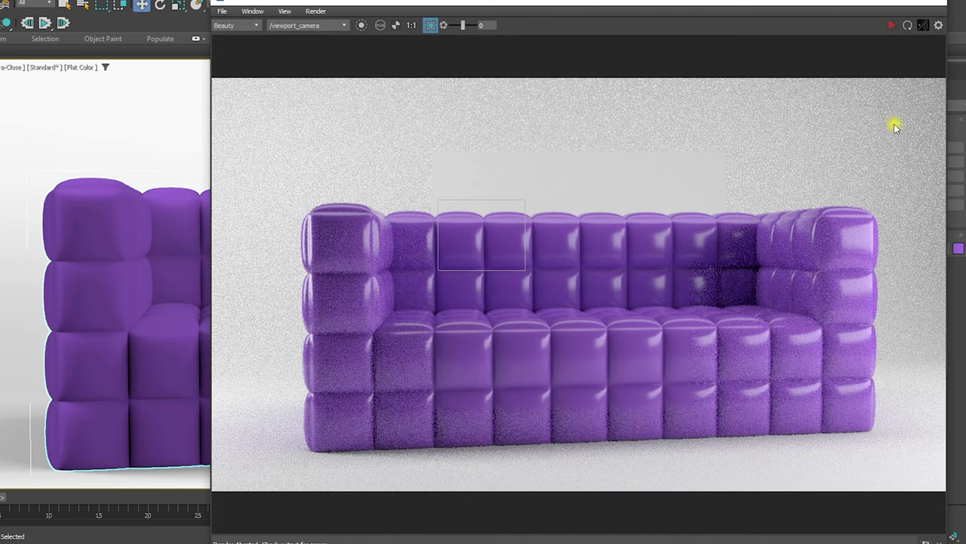
{"action": "left_click", "coordinate": [893, 28]}
{"action": "scroll", "coordinate": [451, 254], "scroll_direction": "up", "scroll_amount": 2}
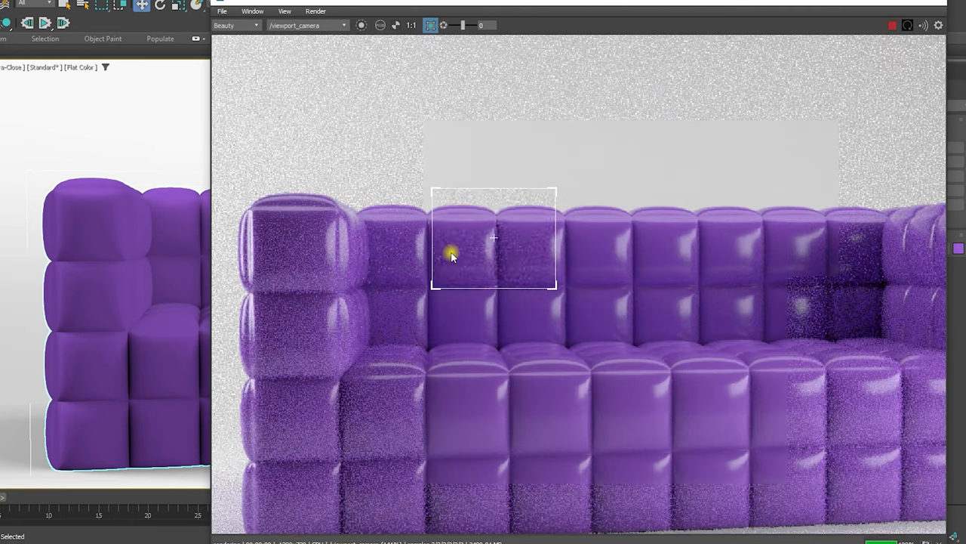
{"action": "scroll", "coordinate": [453, 252], "scroll_direction": "up", "scroll_amount": 2}
{"action": "middle_click_drag", "start_coordinate": [453, 252], "coordinate": [550, 302]}
{"action": "scroll", "coordinate": [548, 300], "scroll_direction": "up", "scroll_amount": 1}
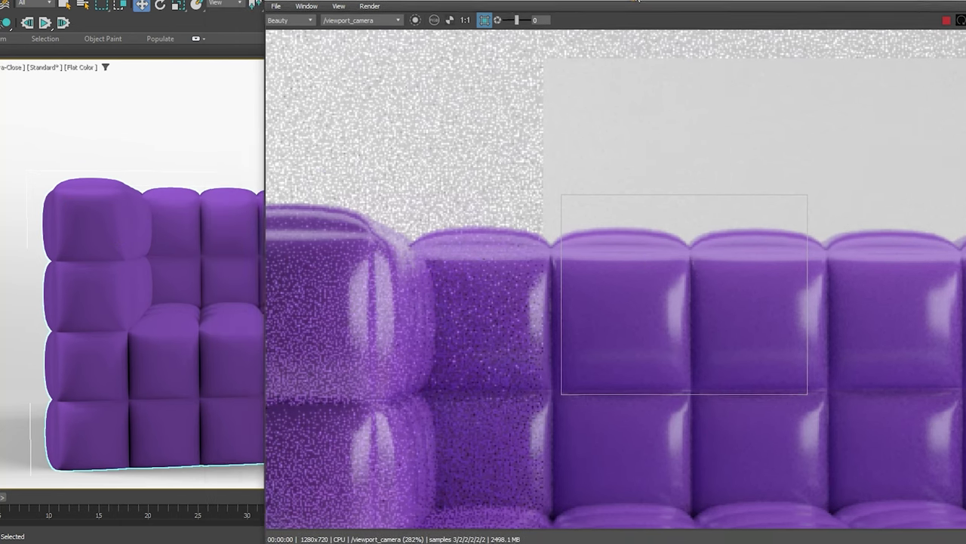
{"action": "left_click_drag", "start_coordinate": [581, 2], "coordinate": [651, 0]}
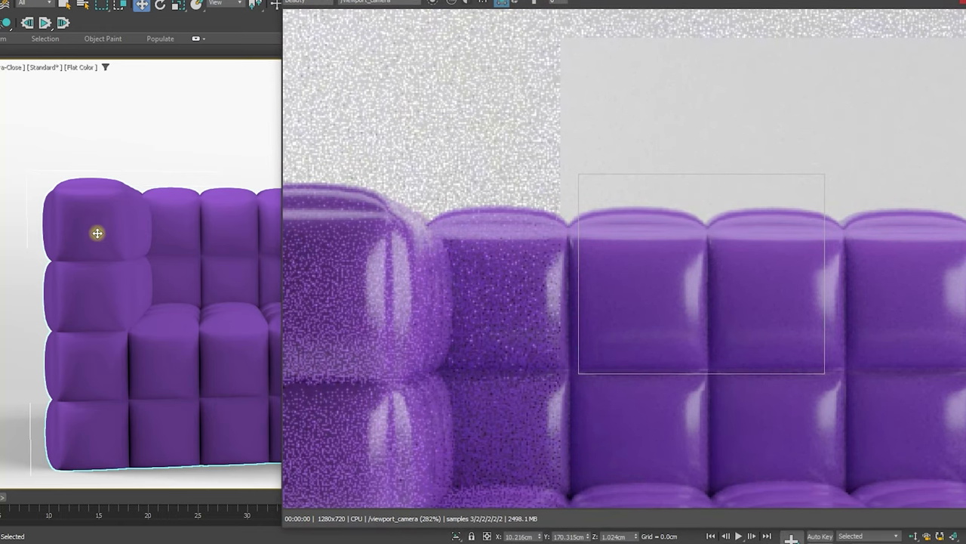
{"action": "key", "text": "m"}
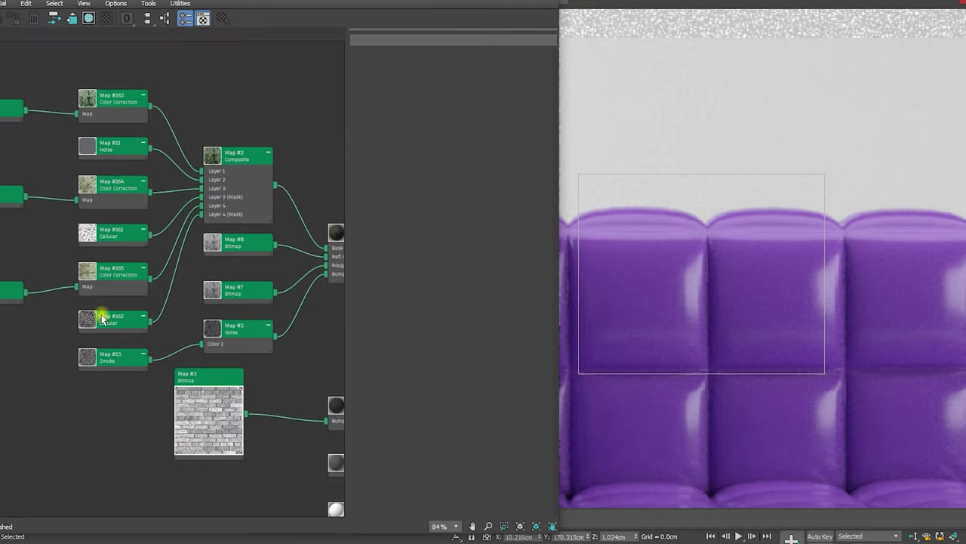
Add a new Arnold Standard Surface material node in the Slate Material Editor.
{"action": "scroll", "coordinate": [94, 340], "scroll_direction": "down", "scroll_amount": 3}
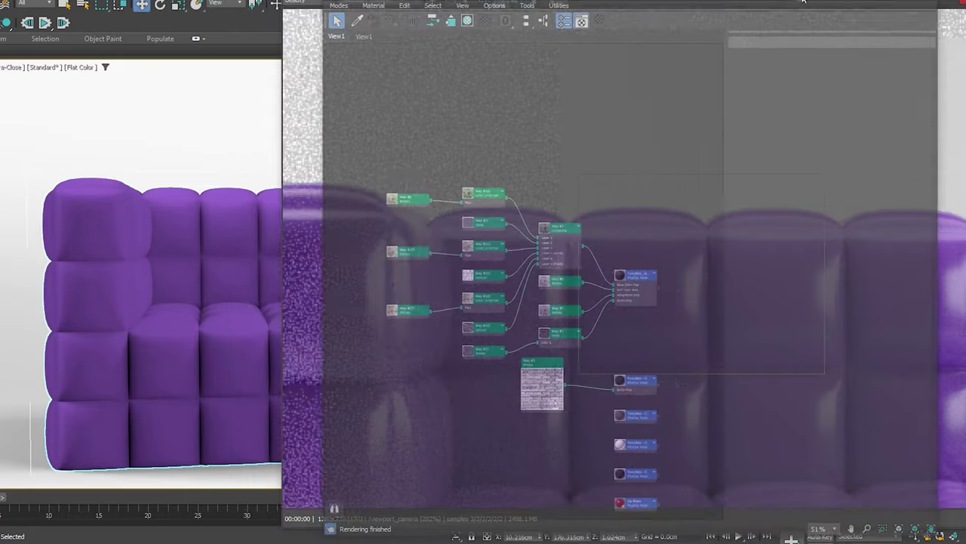
{"action": "scroll", "coordinate": [432, 362], "scroll_direction": "down", "scroll_amount": 5}
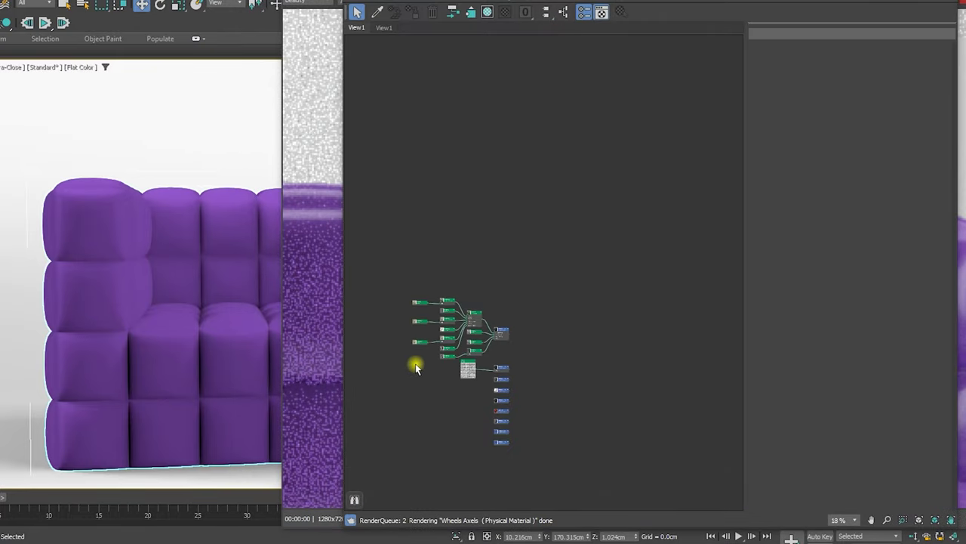
{"action": "middle_click_drag", "start_coordinate": [416, 367], "coordinate": [535, 197]}
{"action": "right_click", "coordinate": [398, 214]}
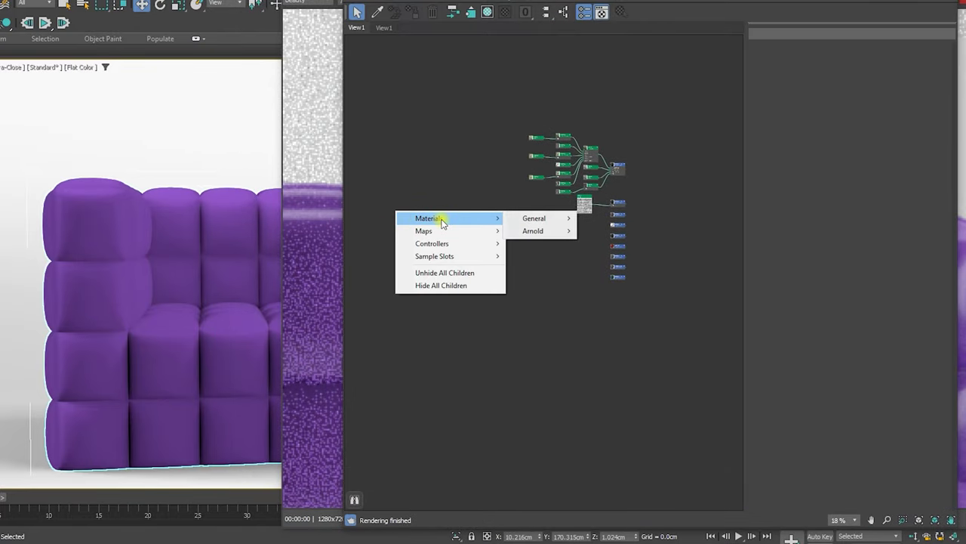
{"action": "left_click", "coordinate": [551, 234]}
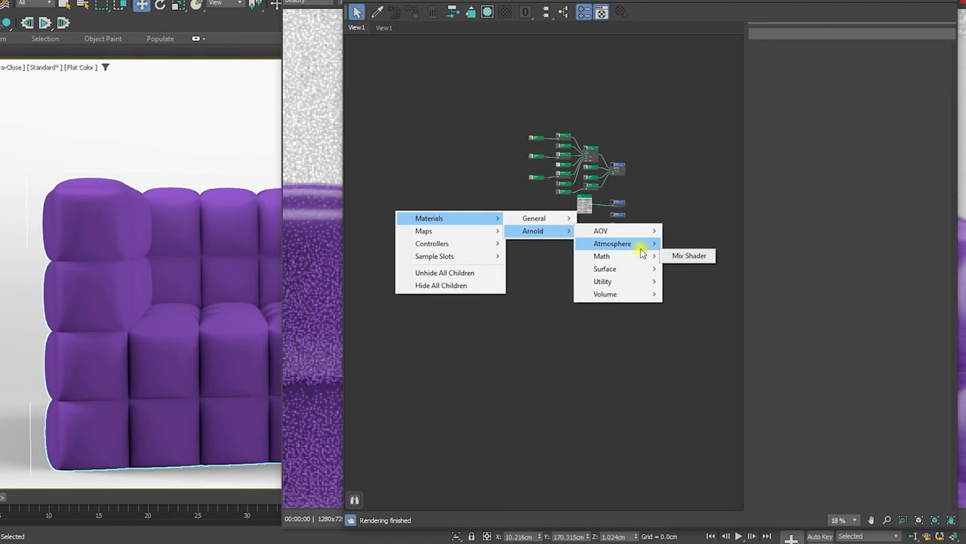
{"action": "mouse_move", "coordinate": [605, 268]}
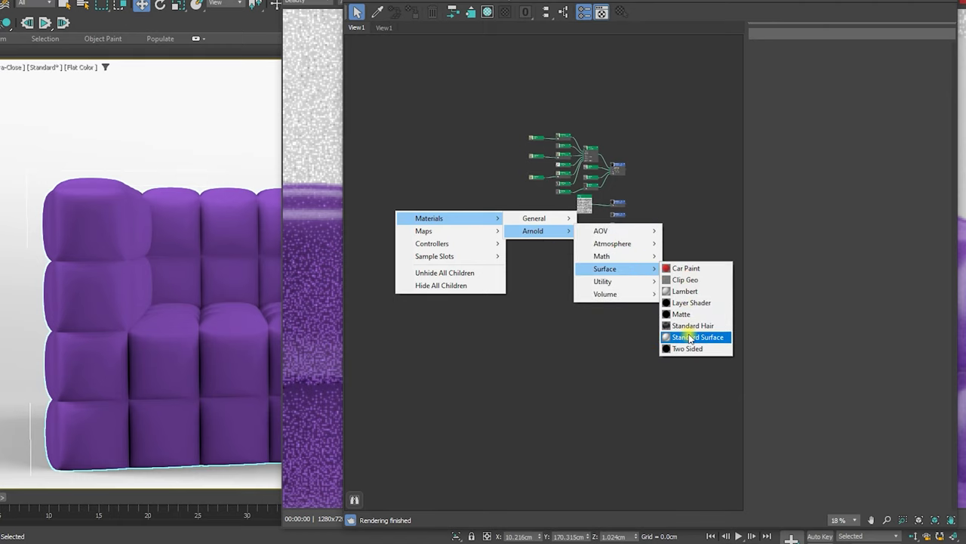
{"action": "left_click", "coordinate": [690, 337]}
Assign the new Material #25 to the selected sofa.
{"action": "scroll", "coordinate": [393, 195], "scroll_direction": "up", "scroll_amount": 5}
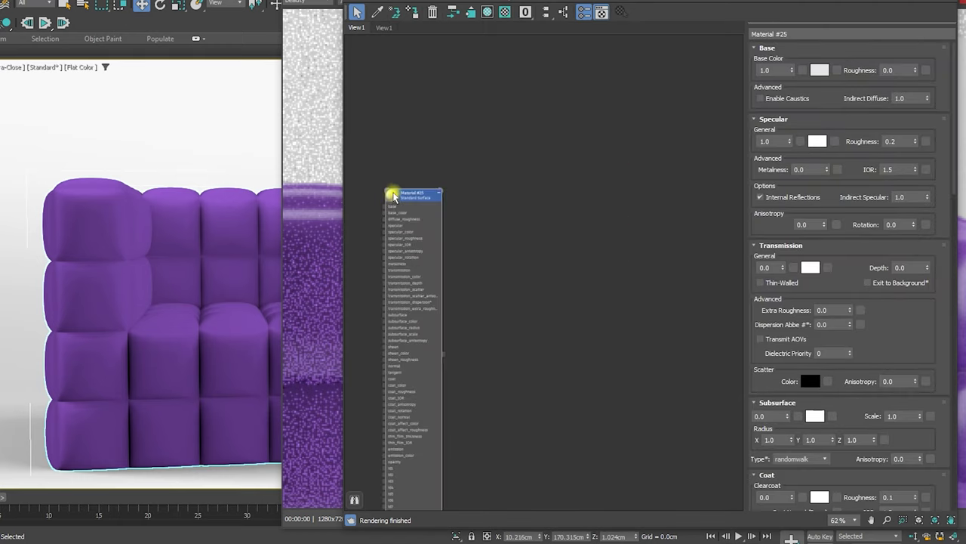
{"action": "left_click", "coordinate": [393, 194]}
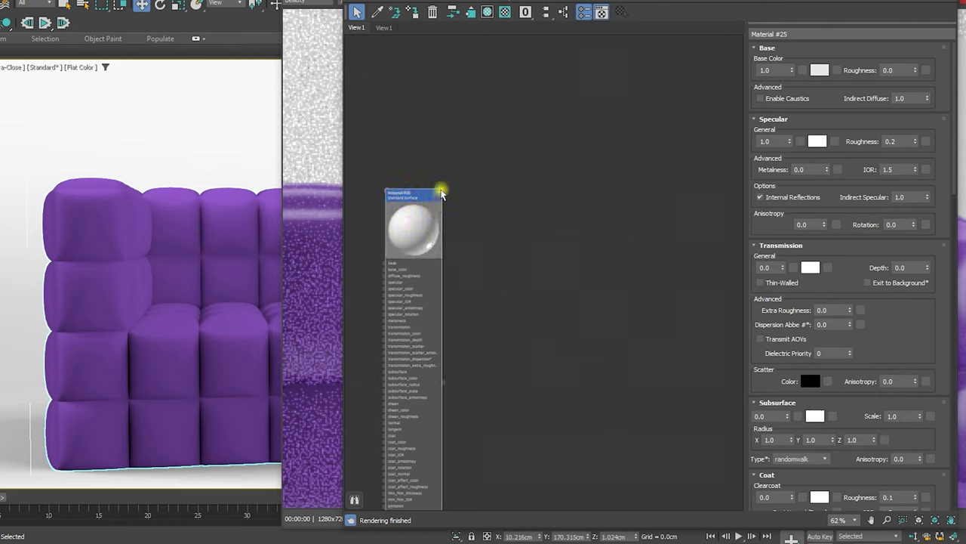
{"action": "left_click", "coordinate": [418, 195]}
{"action": "left_click", "coordinate": [437, 191]}
{"action": "scroll", "coordinate": [403, 209], "scroll_direction": "up", "scroll_amount": 2}
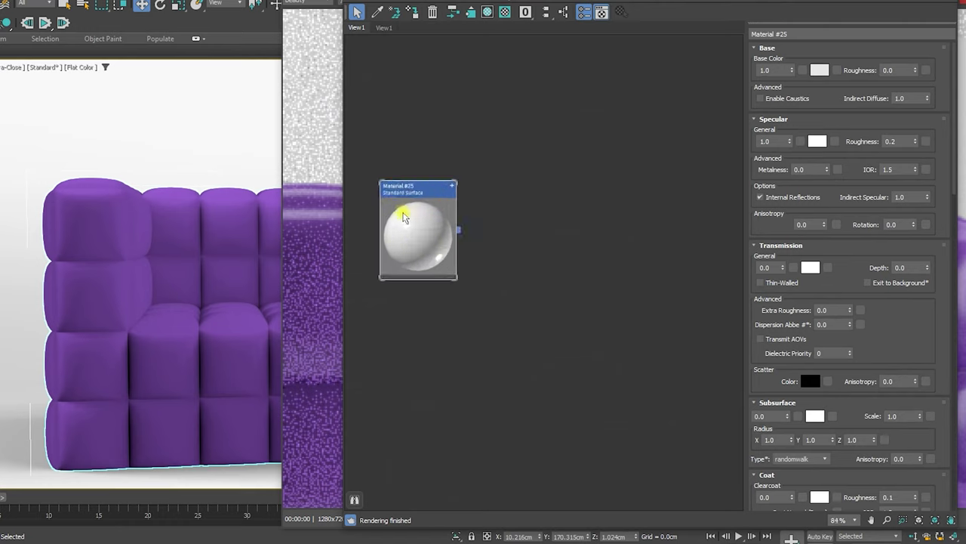
{"action": "scroll", "coordinate": [410, 261], "scroll_direction": "up", "scroll_amount": 2}
{"action": "left_click_drag", "start_coordinate": [410, 262], "coordinate": [484, 266]}
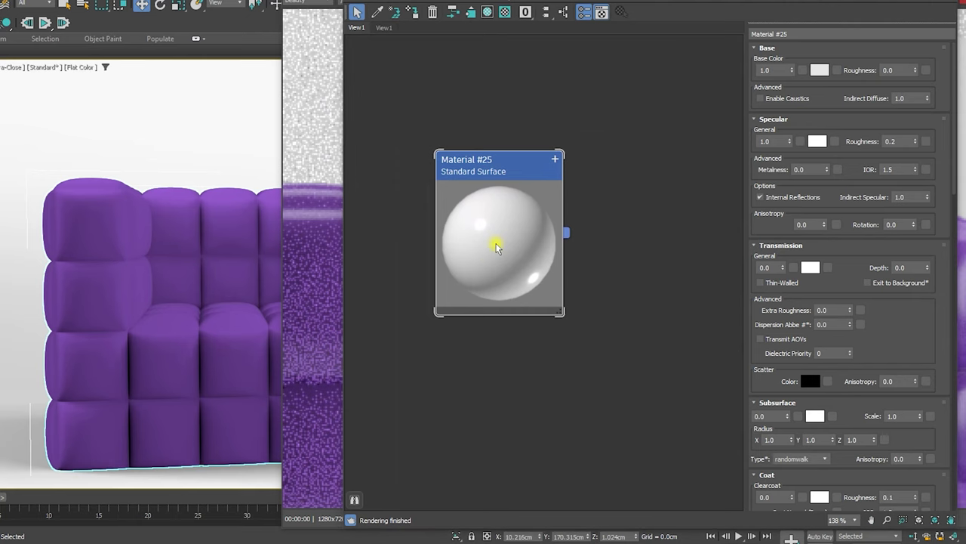
{"action": "right_click", "coordinate": [497, 245]}
{"action": "left_click", "coordinate": [531, 227]}
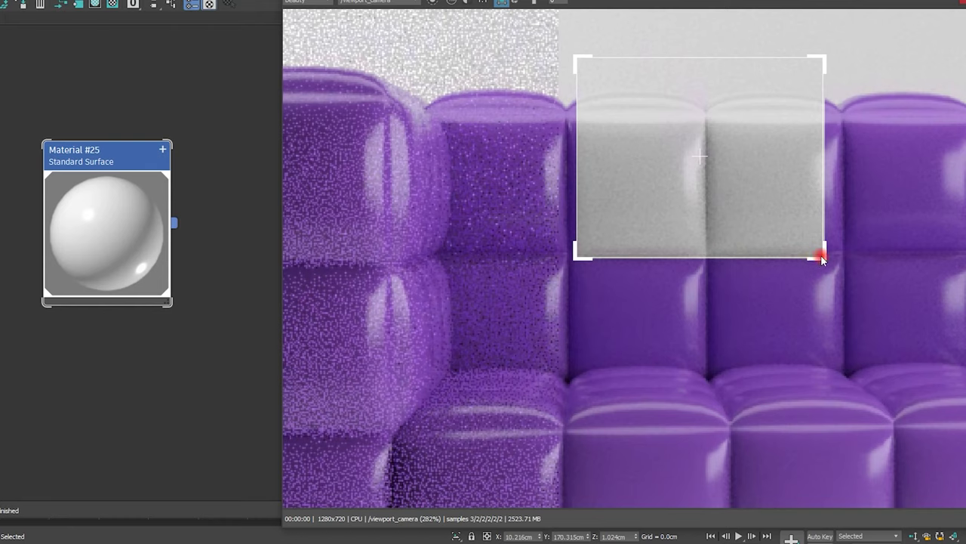
Stretch the render region over the back cushions and open Material #25's parameters.
{"action": "left_click_drag", "start_coordinate": [822, 259], "coordinate": [877, 455]}
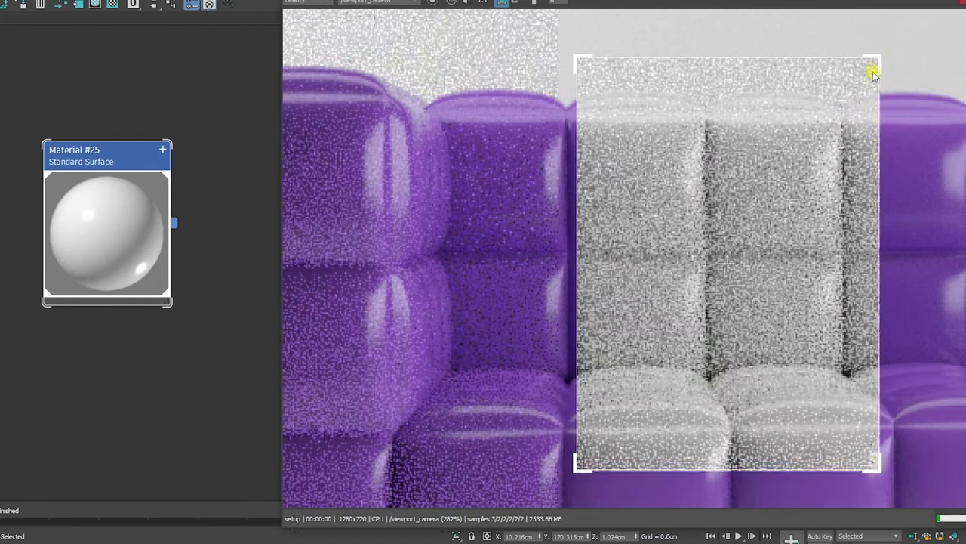
{"action": "mouse_move", "coordinate": [871, 72]}
{"action": "left_mouse_down"}
{"action": "mouse_move", "coordinate": [882, 128]}
{"action": "mouse_move", "coordinate": [881, 118]}
{"action": "left_mouse_up"}
{"action": "double_click", "coordinate": [115, 240]}
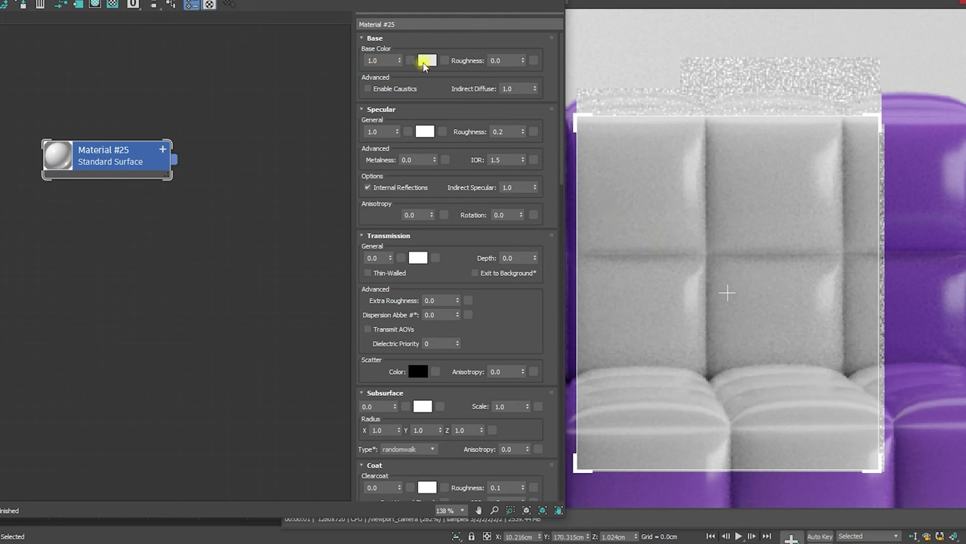
Set Material #25's base colour to a bright magenta-pink, FF5FEE, with full red and raised blue.
{"action": "left_click", "coordinate": [425, 62]}
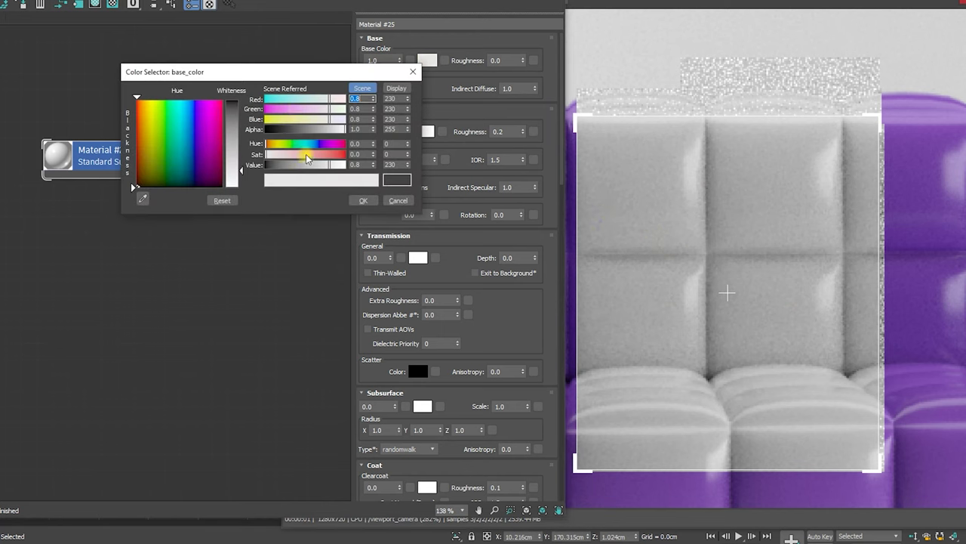
{"action": "left_click", "coordinate": [308, 158]}
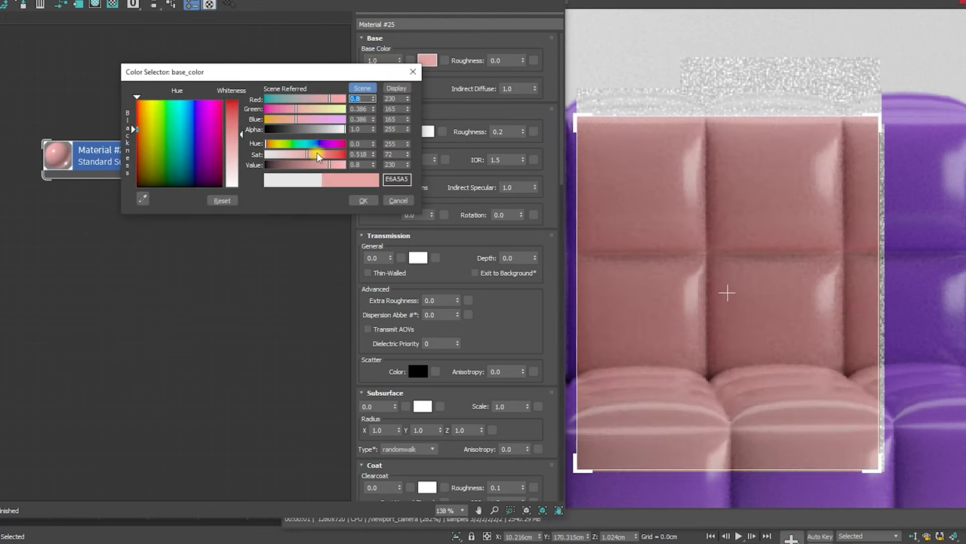
{"action": "left_click_drag", "start_coordinate": [295, 164], "coordinate": [285, 165]}
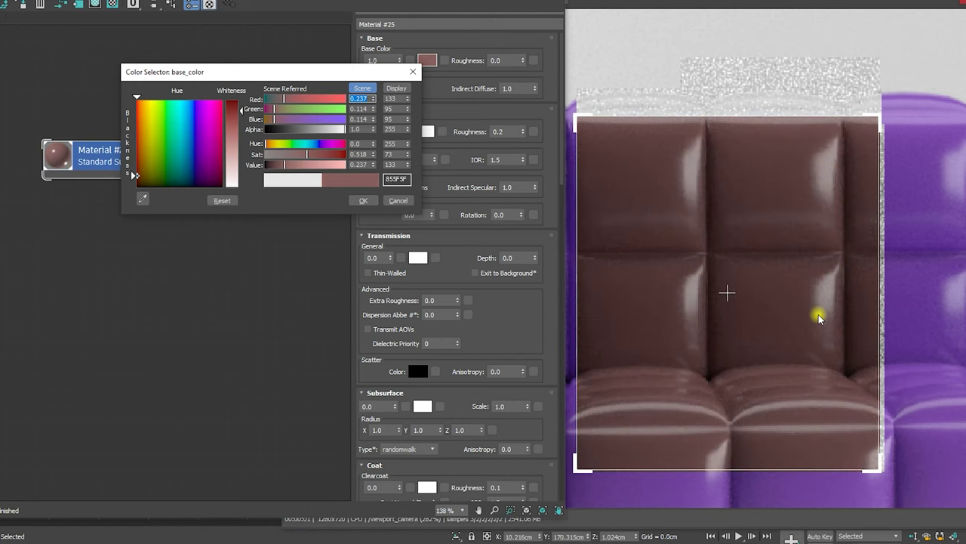
{"action": "scroll", "coordinate": [791, 317], "scroll_direction": "down", "scroll_amount": 2}
{"action": "scroll", "coordinate": [791, 317], "scroll_direction": "down", "scroll_amount": 1}
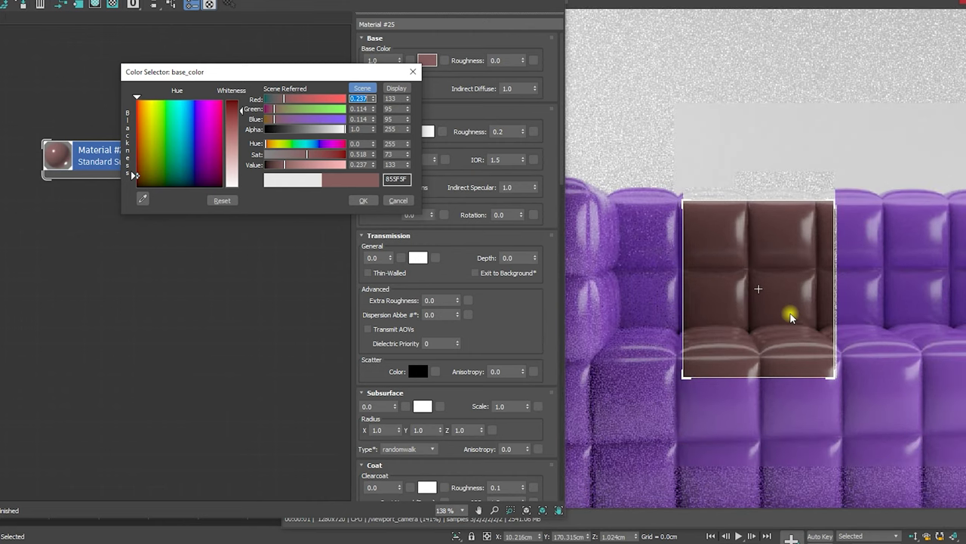
{"action": "scroll", "coordinate": [791, 317], "scroll_direction": "up", "scroll_amount": 1}
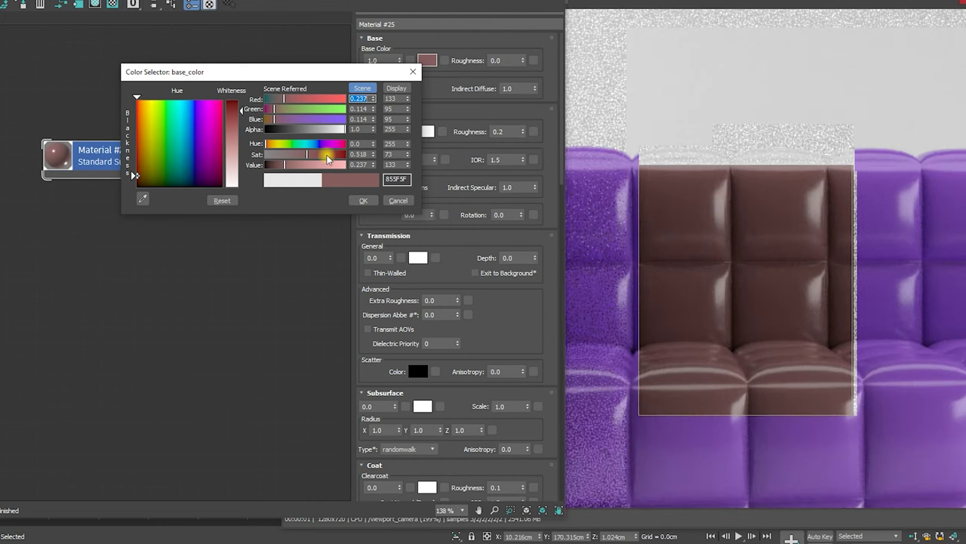
{"action": "left_click_drag", "start_coordinate": [284, 99], "coordinate": [349, 101]}
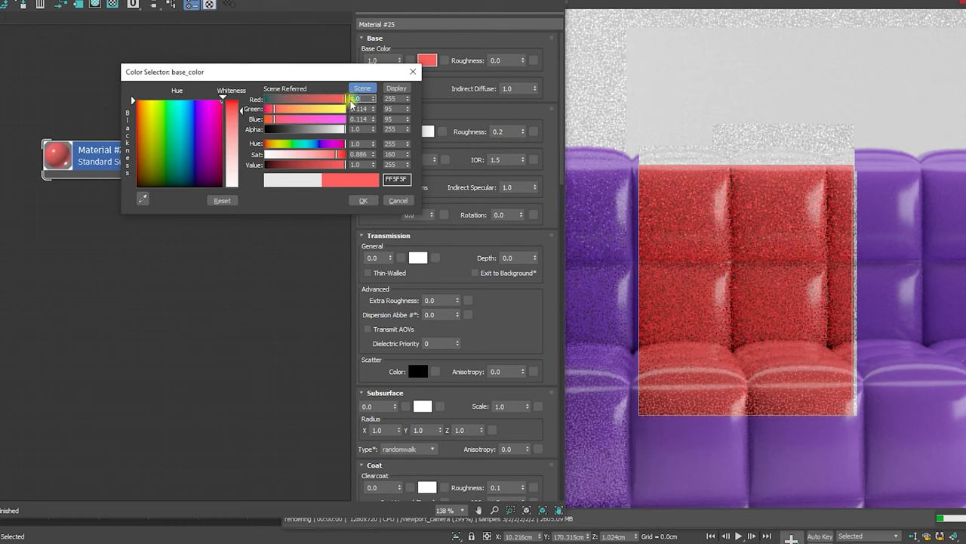
{"action": "left_click_drag", "start_coordinate": [293, 121], "coordinate": [333, 122]}
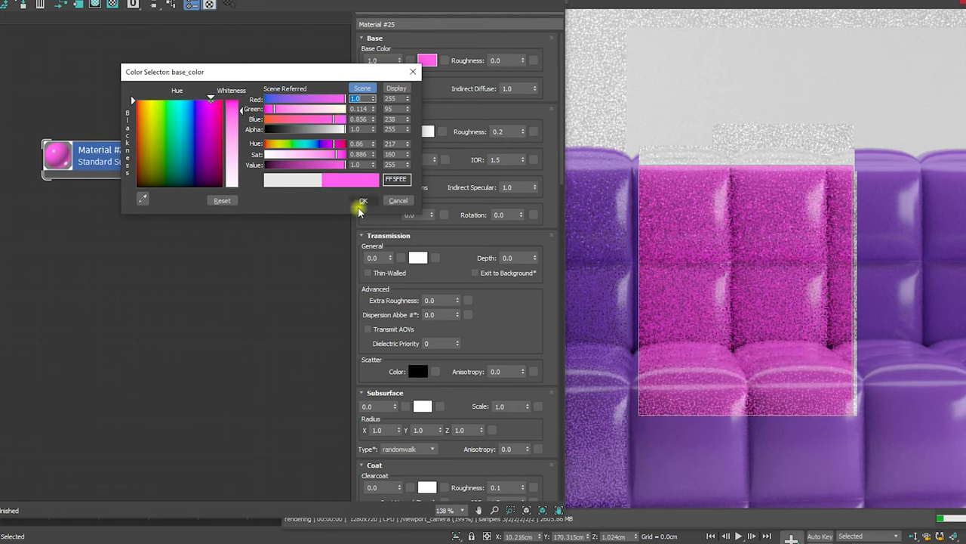
{"action": "left_click", "coordinate": [363, 200]}
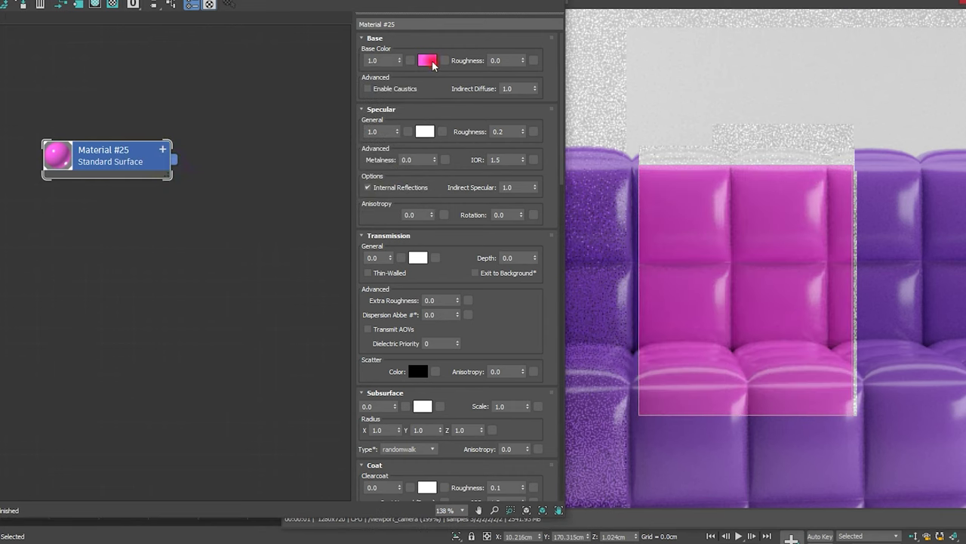
Give Material #25 sheen 1.0, specular roughness 1.0 and specular weight 0.0.
{"action": "left_click_drag", "start_coordinate": [518, 431], "coordinate": [464, 363]}
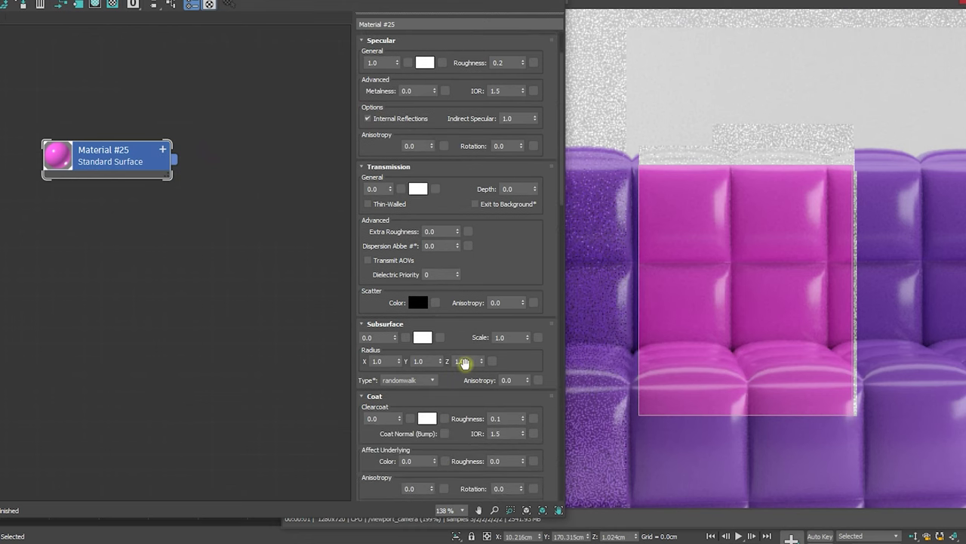
{"action": "scroll", "coordinate": [381, 370], "scroll_direction": "down", "scroll_amount": 3}
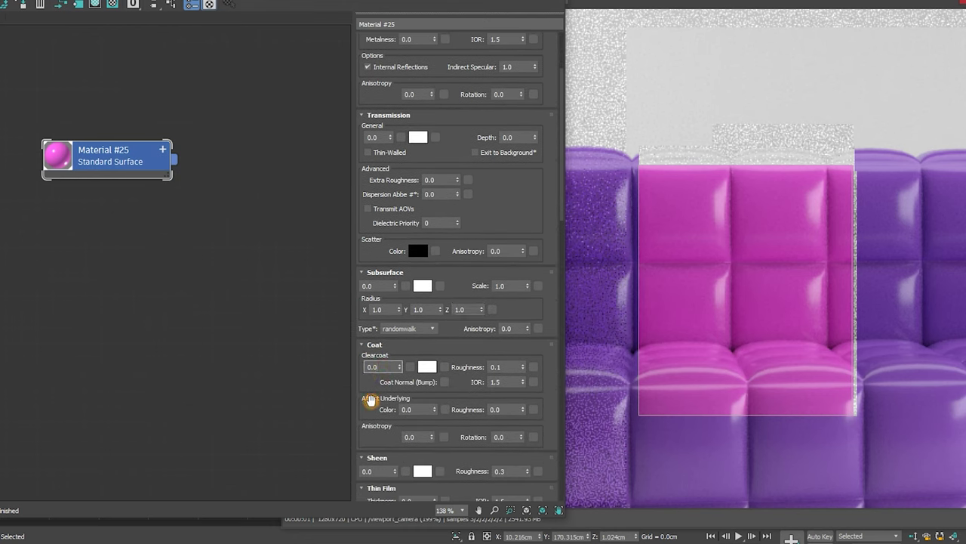
{"action": "scroll", "coordinate": [373, 412], "scroll_direction": "down", "scroll_amount": 3}
{"action": "left_click", "coordinate": [374, 417]}
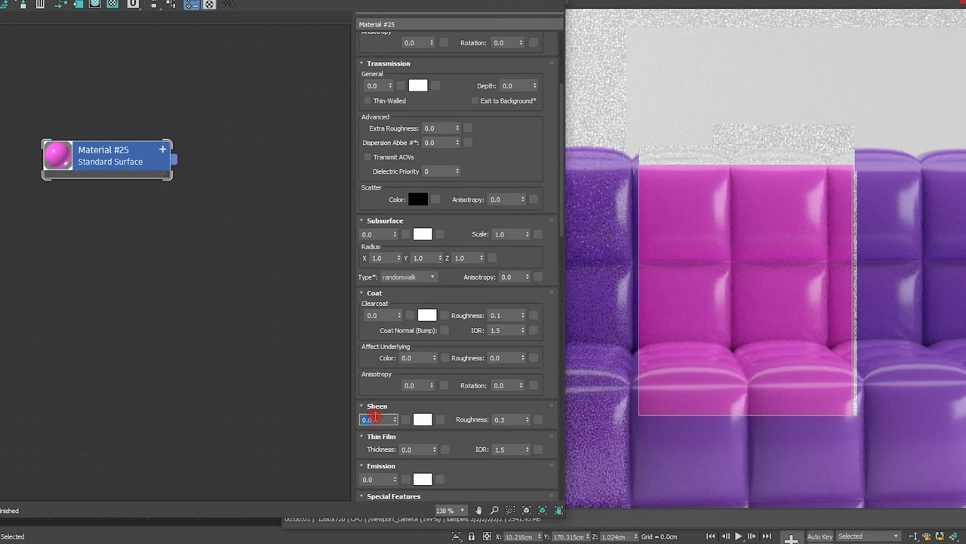
{"action": "type", "text": "1"}
{"action": "key", "text": "Return"}
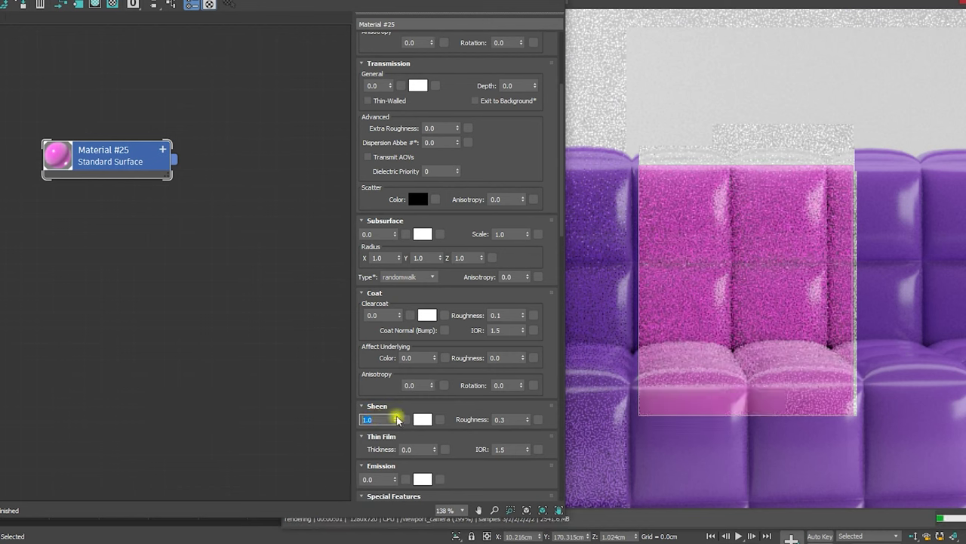
{"action": "scroll", "coordinate": [519, 155], "scroll_direction": "up", "scroll_amount": 2}
{"action": "scroll", "coordinate": [463, 155], "scroll_direction": "up", "scroll_amount": 2}
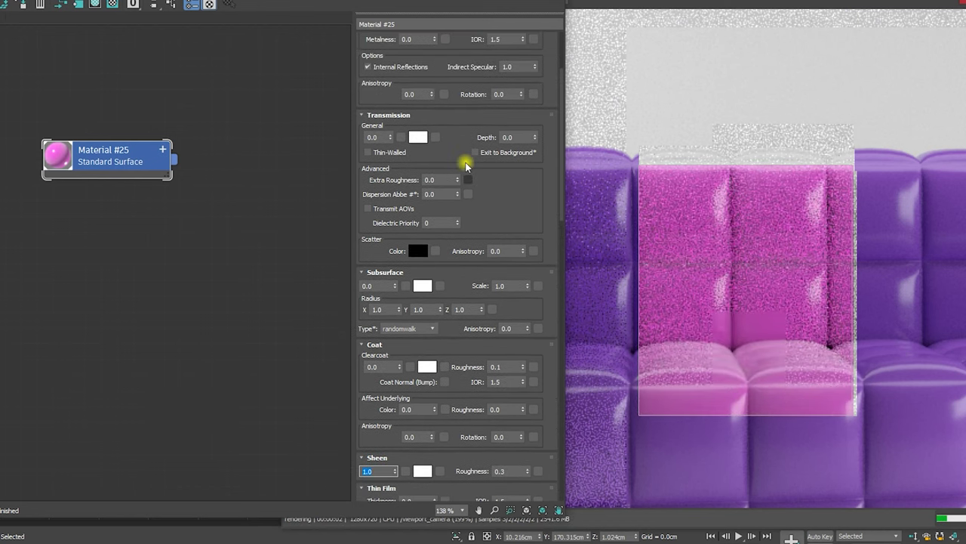
{"action": "scroll", "coordinate": [460, 155], "scroll_direction": "up", "scroll_amount": 2}
{"action": "scroll", "coordinate": [468, 170], "scroll_direction": "up", "scroll_amount": 2}
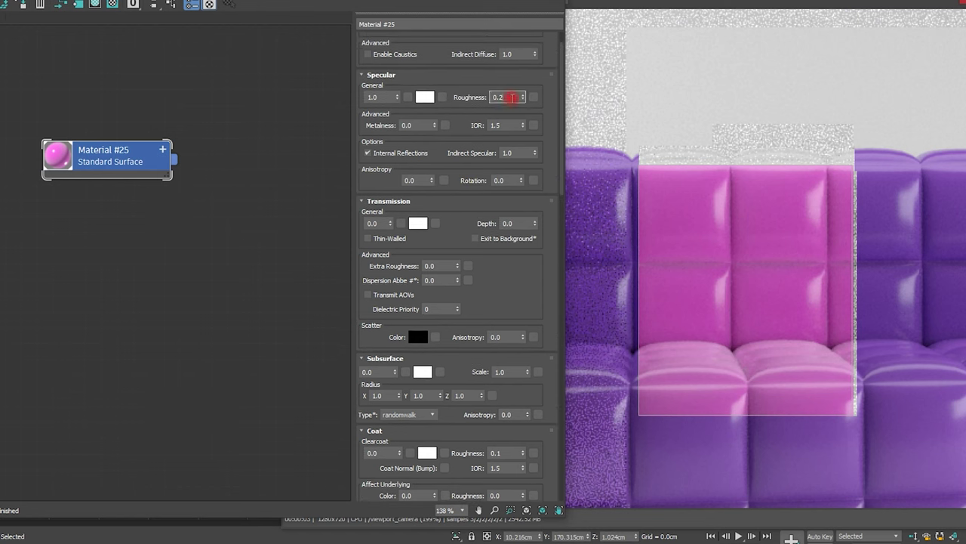
{"action": "type", "text": "1"}
{"action": "key", "text": "Return"}
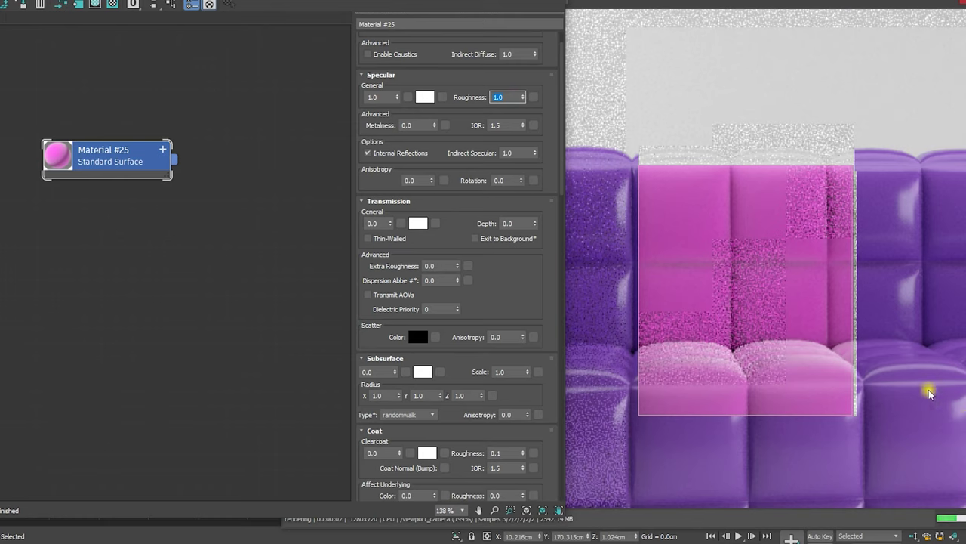
{"action": "left_click", "coordinate": [800, 296]}
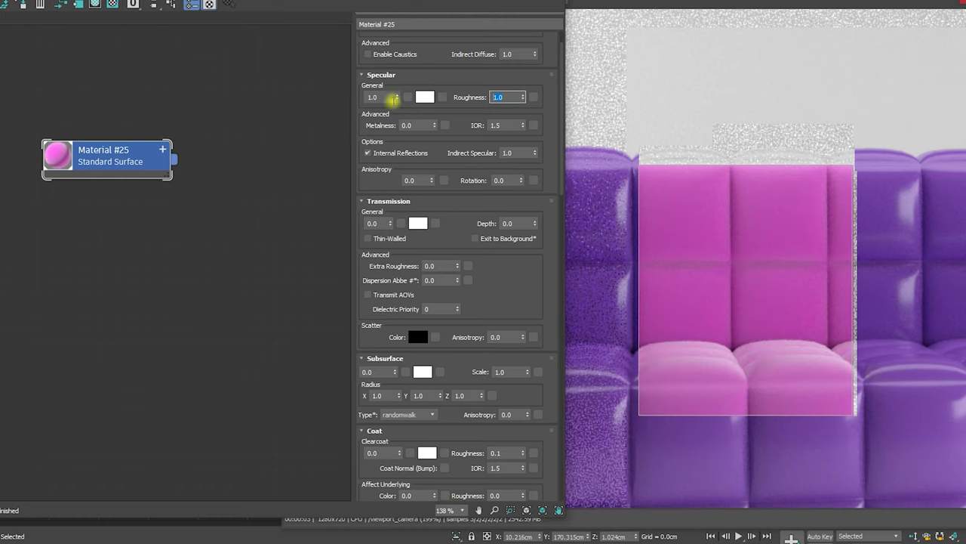
{"action": "right_click", "coordinate": [398, 98]}
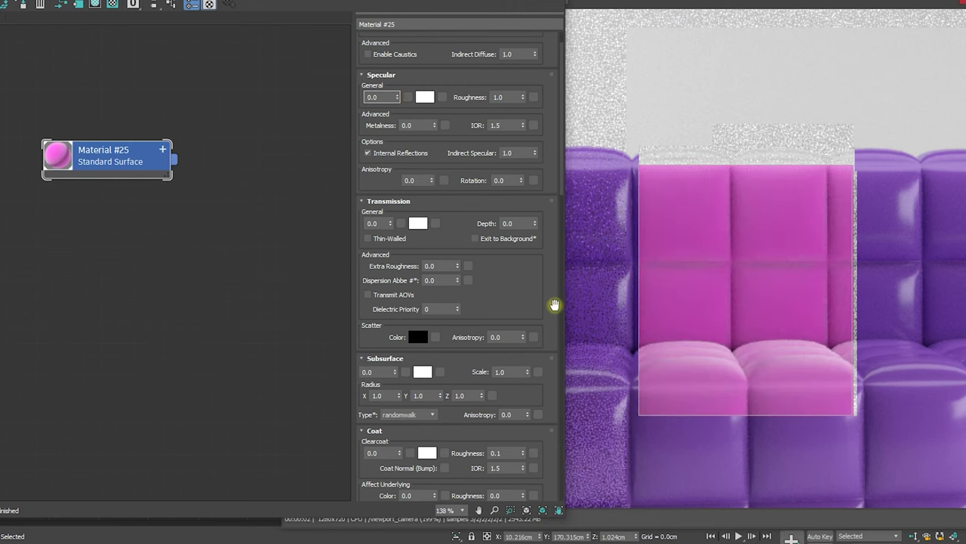
Render the whole frame to preview the pink sofa, then close the render window.
{"action": "scroll", "coordinate": [856, 244], "scroll_direction": "down", "scroll_amount": 2}
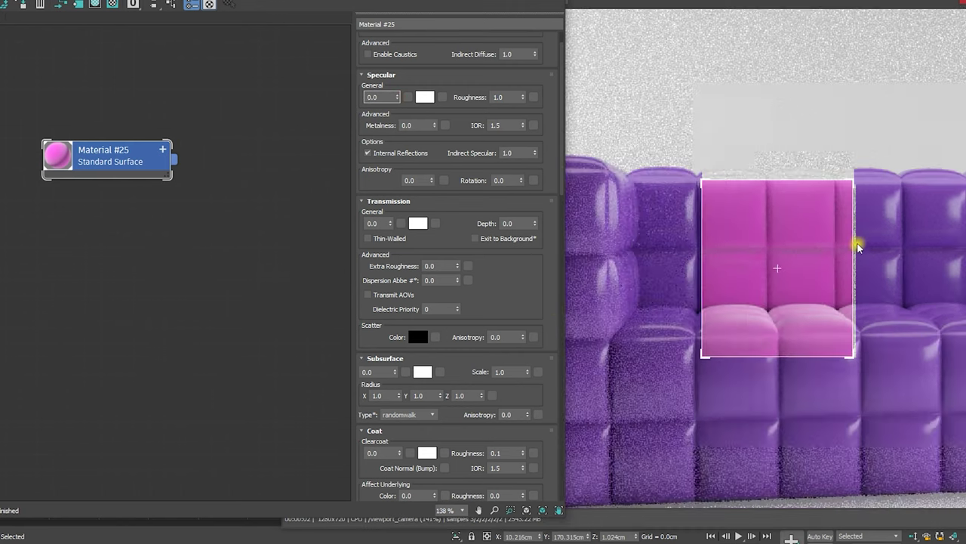
{"action": "scroll", "coordinate": [897, 245], "scroll_direction": "down", "scroll_amount": 2}
{"action": "scroll", "coordinate": [703, 172], "scroll_direction": "down", "scroll_amount": 1}
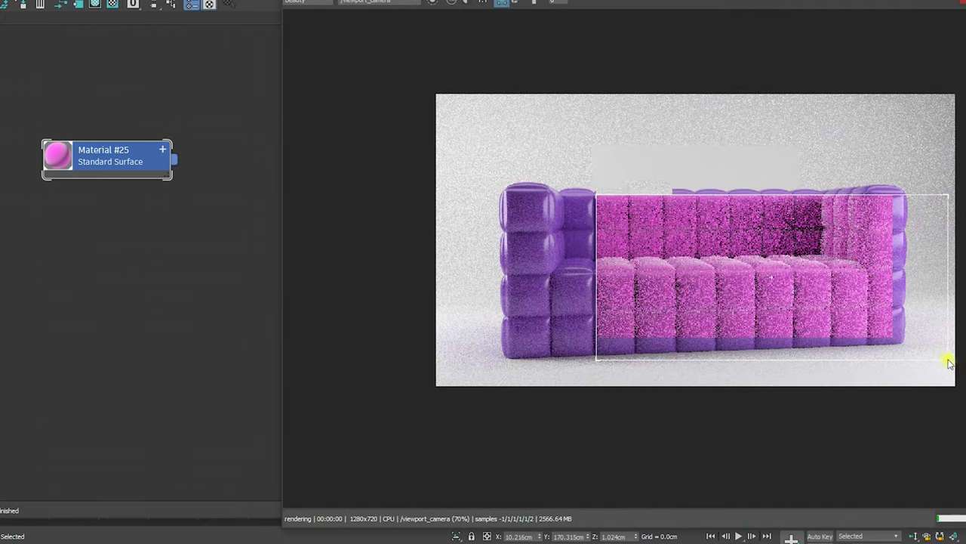
{"action": "left_click_drag", "start_coordinate": [674, 281], "coordinate": [952, 387]}
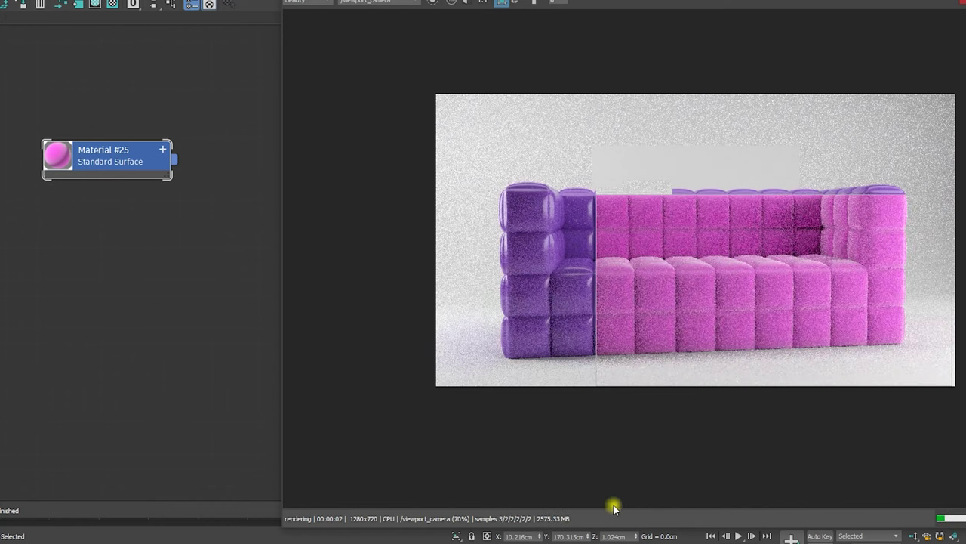
{"action": "left_click", "coordinate": [501, 2]}
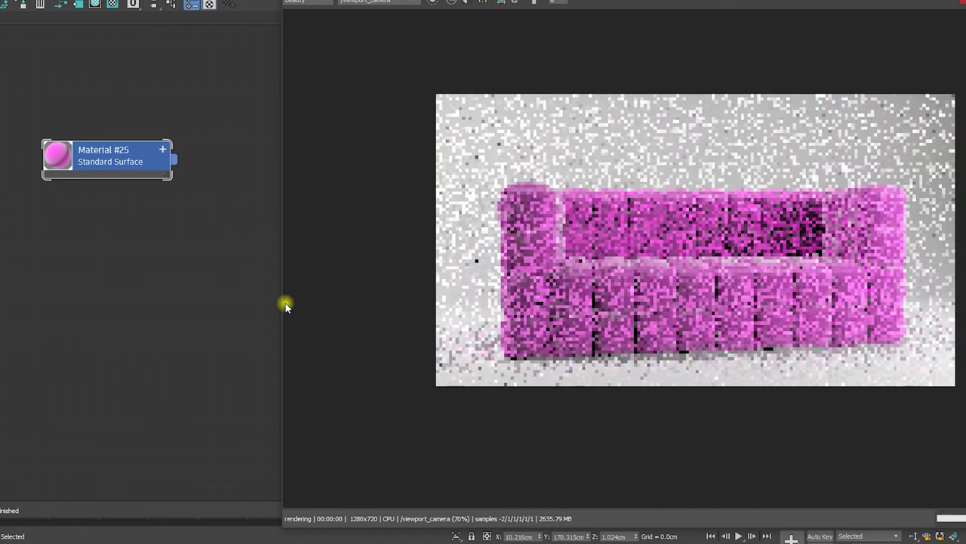
{"action": "scroll", "coordinate": [677, 419], "scroll_direction": "up", "scroll_amount": 1}
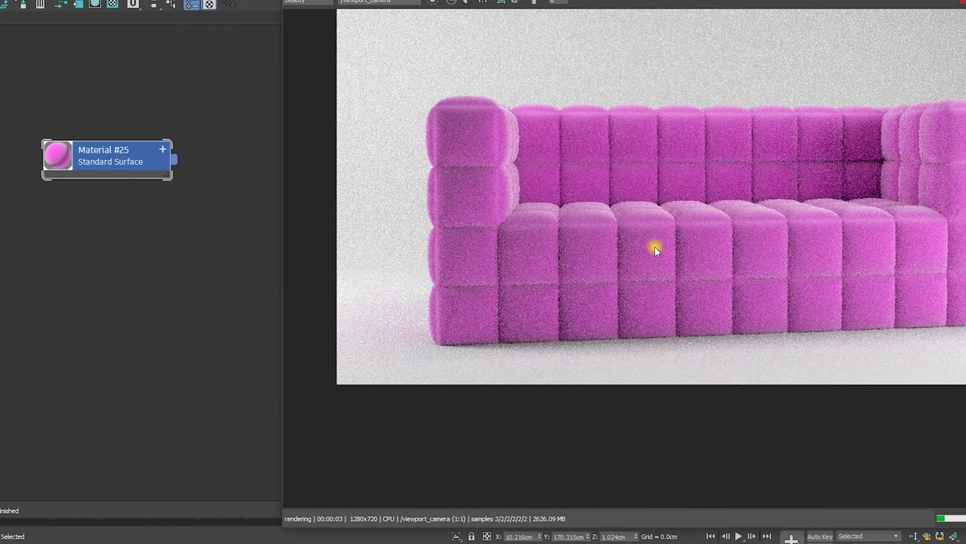
{"action": "scroll", "coordinate": [655, 246], "scroll_direction": "down", "scroll_amount": 1}
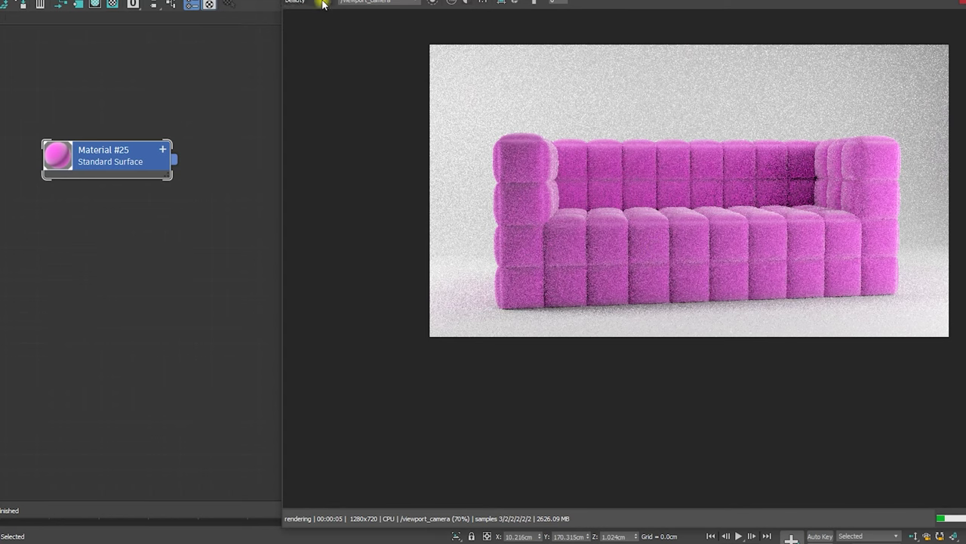
{"action": "left_click", "coordinate": [963, 4]}
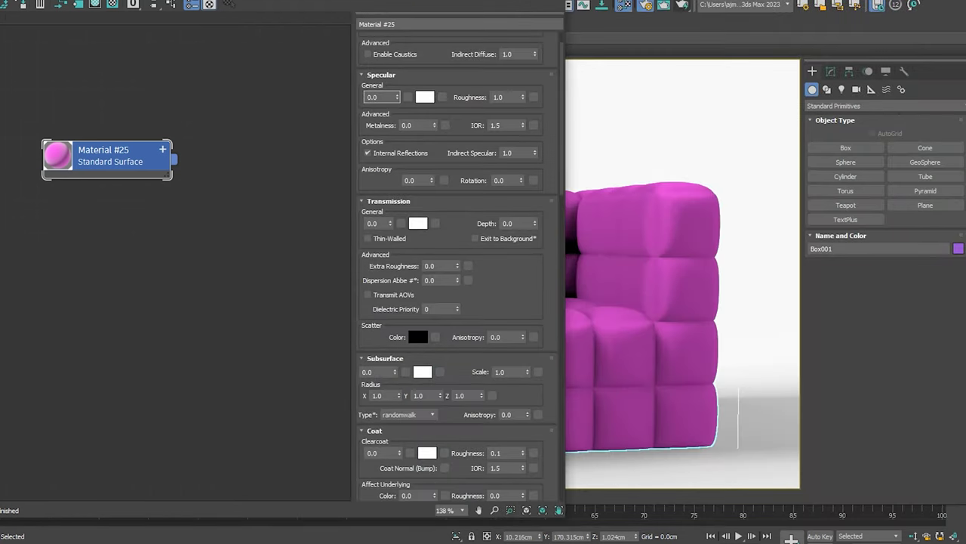
Pick the backdrop's material from the scene and place its node beside the pink material.
{"action": "middle_click_drag", "start_coordinate": [222, 209], "coordinate": [201, 218]}
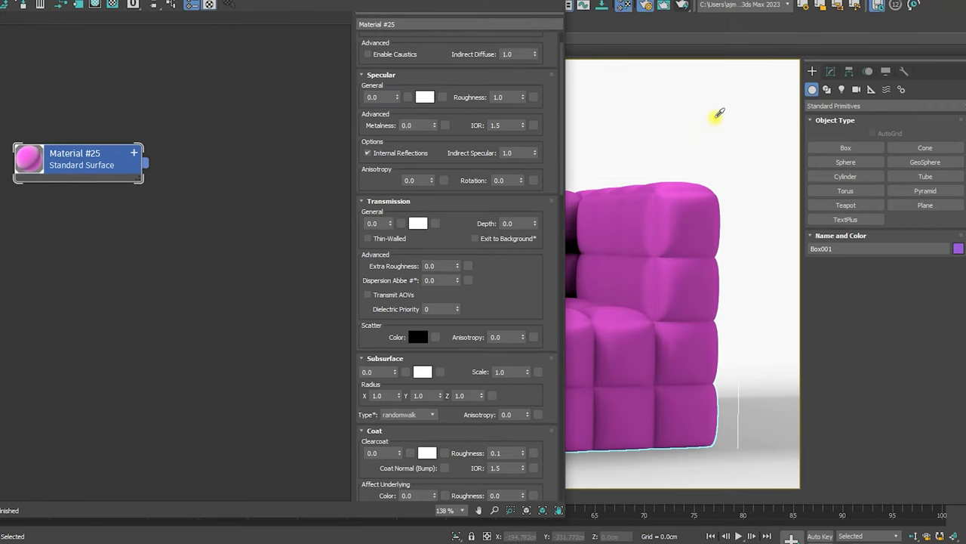
{"action": "left_click", "coordinate": [714, 117]}
{"action": "scroll", "coordinate": [99, 259], "scroll_direction": "down", "scroll_amount": 2}
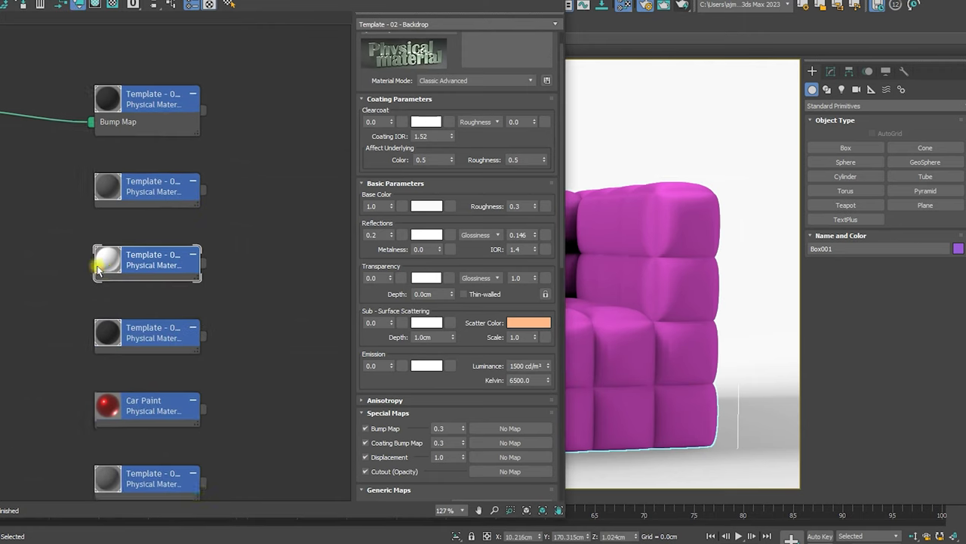
{"action": "middle_click_drag", "start_coordinate": [99, 259], "coordinate": [206, 239]}
{"action": "scroll", "coordinate": [206, 239], "scroll_direction": "down", "scroll_amount": 1}
{"action": "scroll", "coordinate": [195, 243], "scroll_direction": "down", "scroll_amount": 1}
{"action": "scroll", "coordinate": [215, 243], "scroll_direction": "down", "scroll_amount": 1}
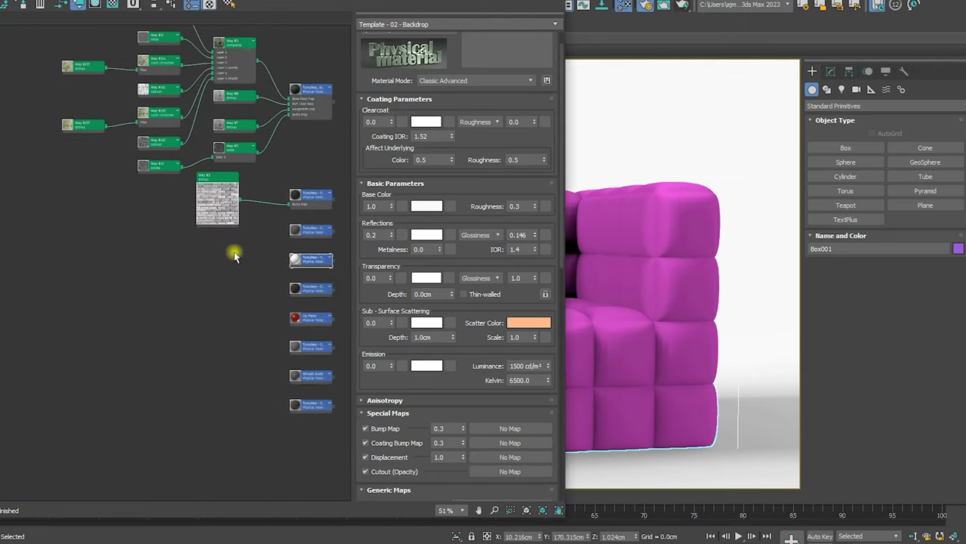
{"action": "left_click_drag", "start_coordinate": [304, 260], "coordinate": [80, 252]}
{"action": "scroll", "coordinate": [80, 252], "scroll_direction": "down", "scroll_amount": 2}
{"action": "middle_click_drag", "start_coordinate": [80, 252], "coordinate": [289, 281]}
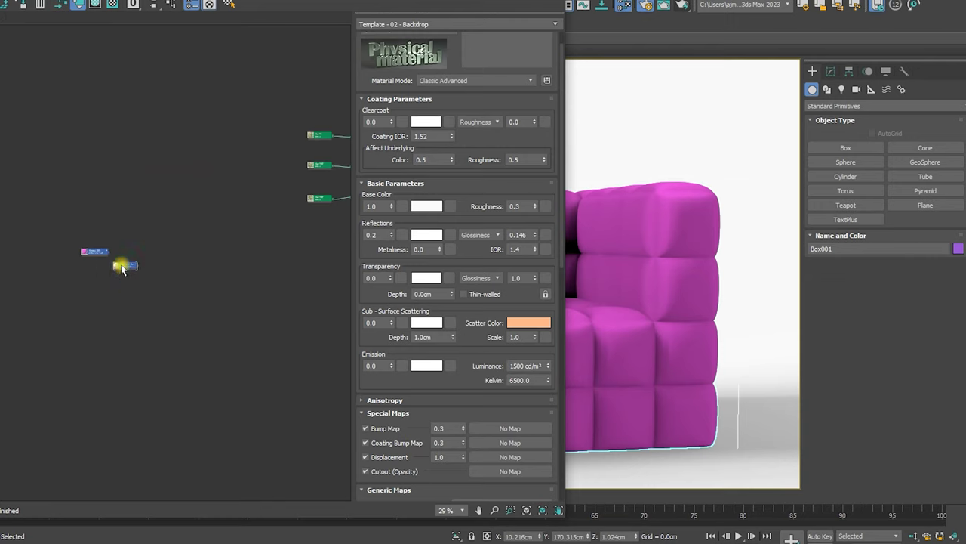
{"action": "left_click_drag", "start_coordinate": [308, 272], "coordinate": [139, 259]}
{"action": "scroll", "coordinate": [121, 260], "scroll_direction": "up", "scroll_amount": 2}
{"action": "scroll", "coordinate": [140, 252], "scroll_direction": "up", "scroll_amount": 2}
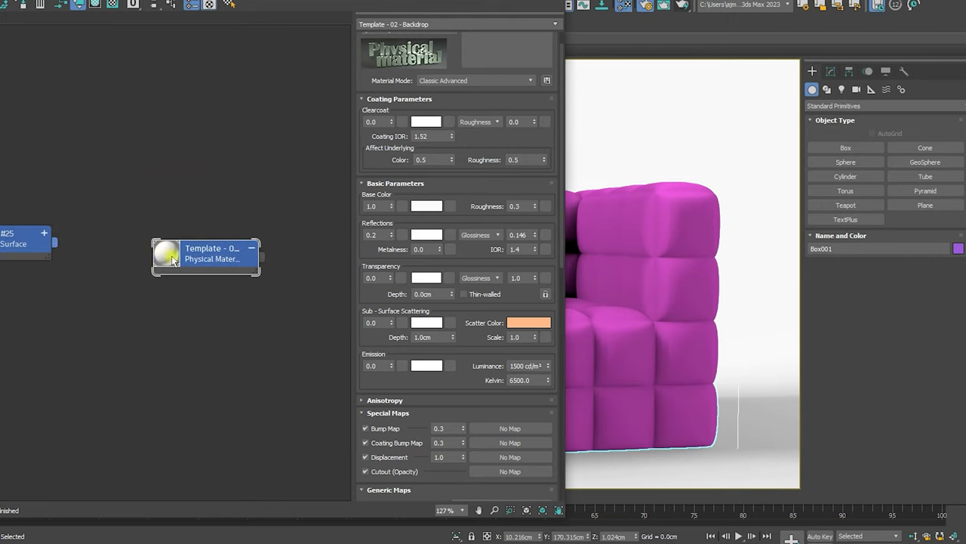
{"action": "scroll", "coordinate": [168, 254], "scroll_direction": "up", "scroll_amount": 2}
{"action": "scroll", "coordinate": [184, 216], "scroll_direction": "up", "scroll_amount": 2}
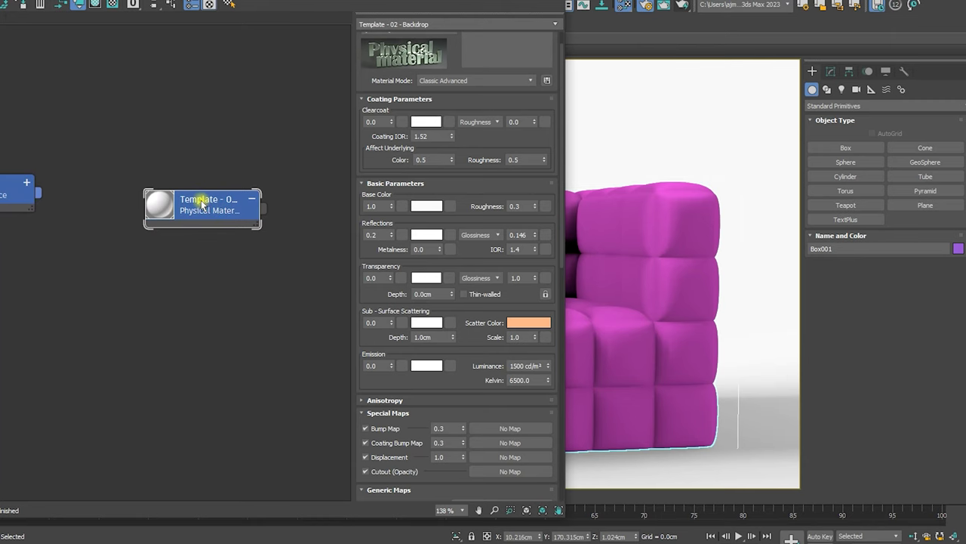
{"action": "scroll", "coordinate": [202, 204], "scroll_direction": "up", "scroll_amount": 1}
{"action": "middle_click_drag", "start_coordinate": [202, 204], "coordinate": [209, 251]}
Change Template - 02 - Backdrop from Physical Material to an Arnold Standard Surface.
{"action": "right_click", "coordinate": [209, 251]}
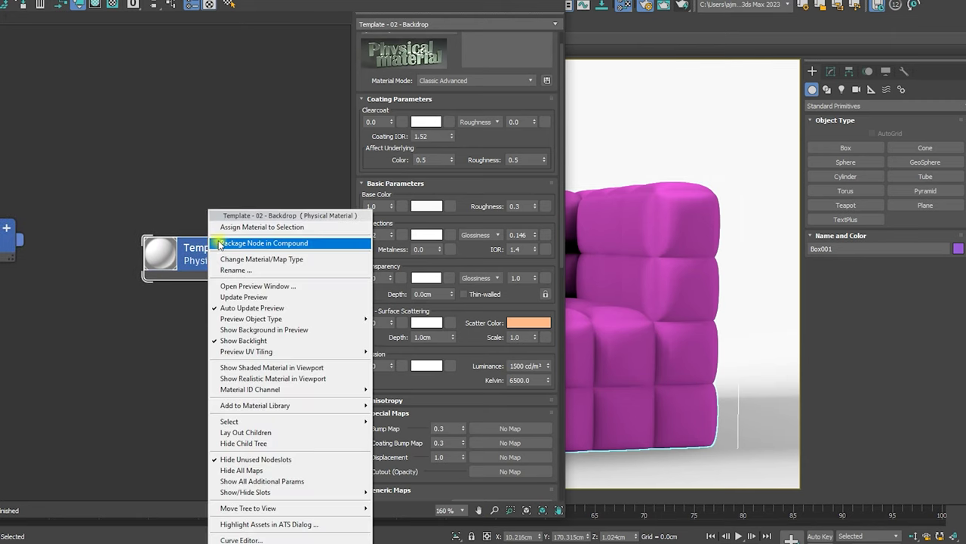
{"action": "left_click", "coordinate": [253, 254]}
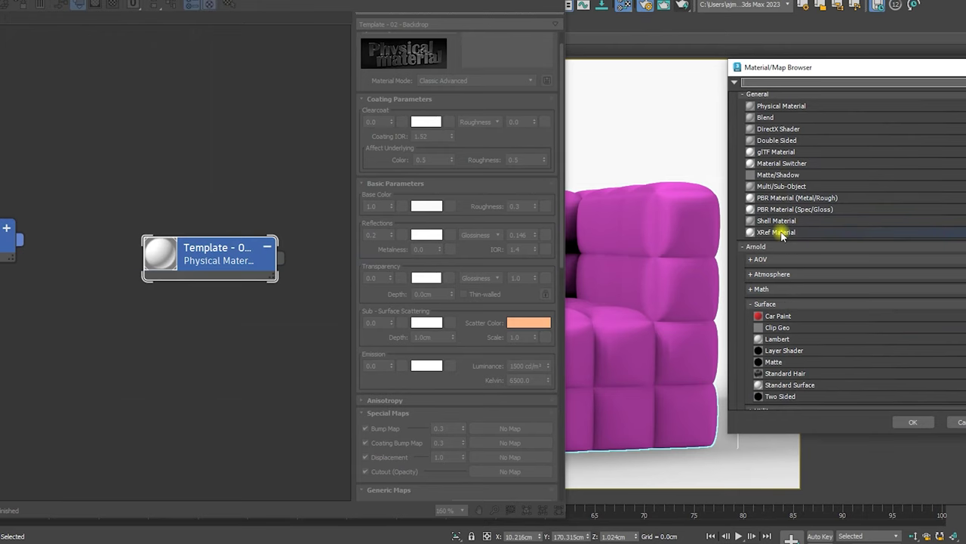
{"action": "scroll", "coordinate": [801, 325], "scroll_direction": "down", "scroll_amount": 1}
{"action": "scroll", "coordinate": [801, 333], "scroll_direction": "down", "scroll_amount": 1}
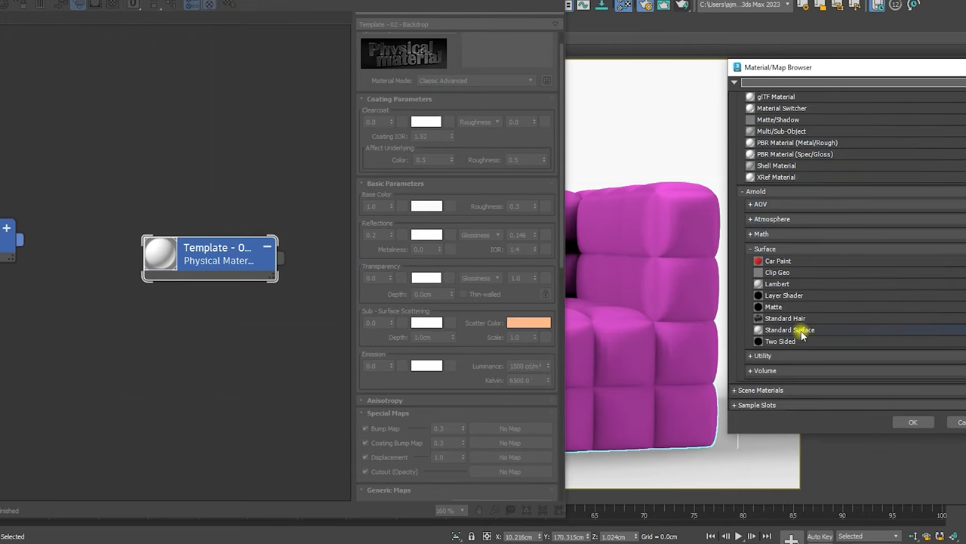
{"action": "double_click", "coordinate": [802, 331]}
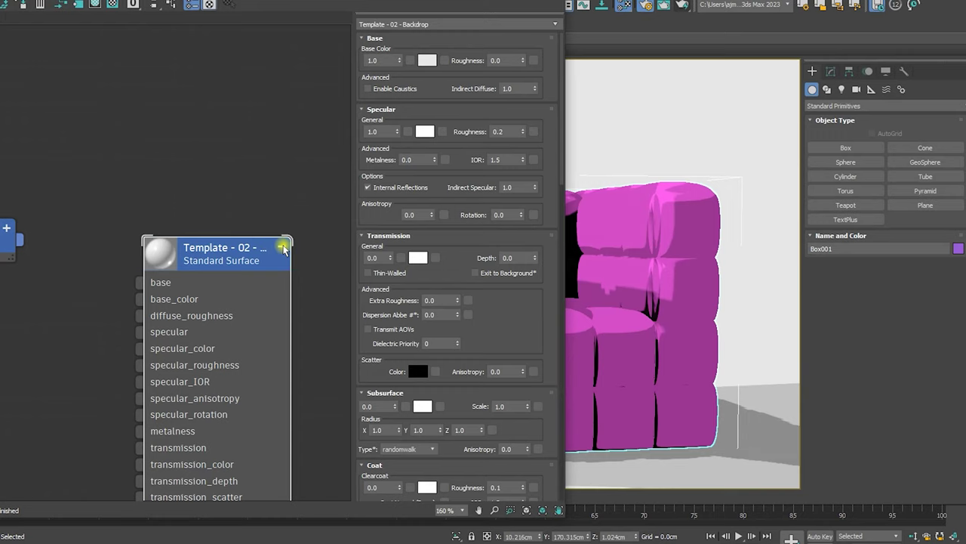
{"action": "left_click", "coordinate": [282, 247]}
{"action": "left_click_drag", "start_coordinate": [208, 260], "coordinate": [166, 197]}
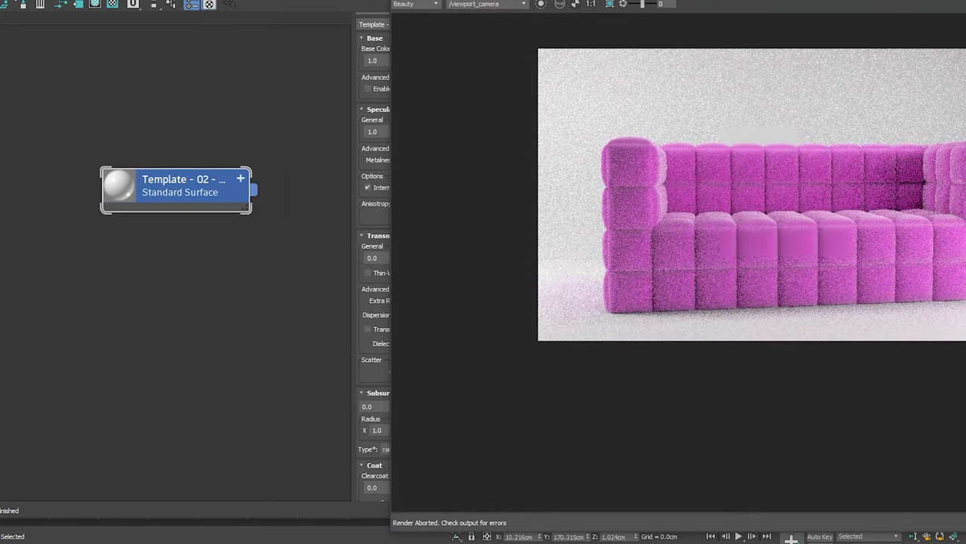
Eyedrop the sofa's pink from the render as the backdrop's base colour.
{"action": "left_click", "coordinate": [429, 62]}
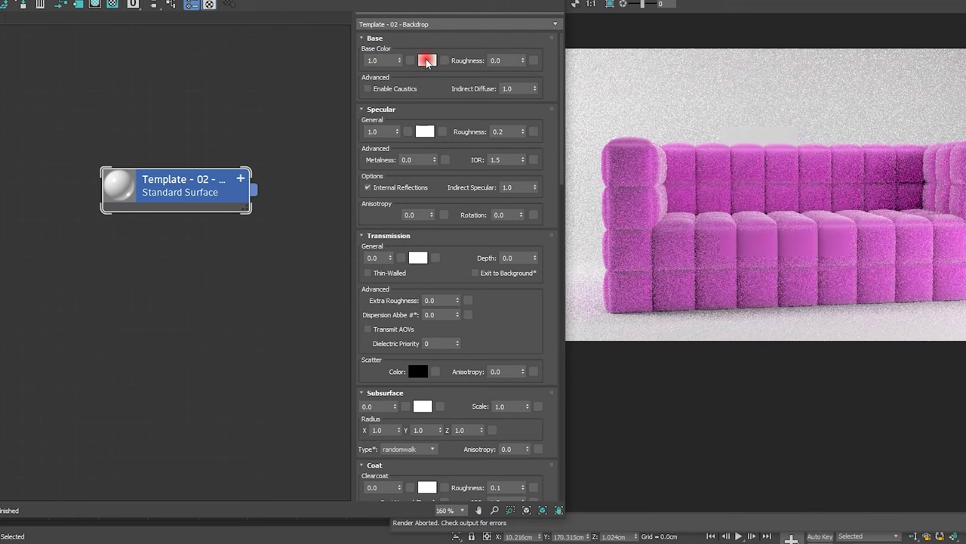
{"action": "left_click", "coordinate": [142, 203]}
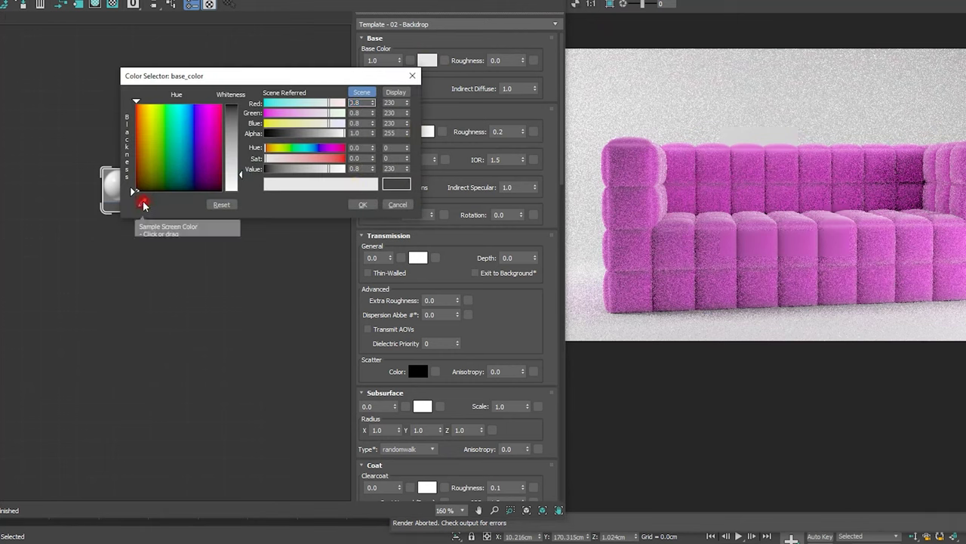
{"action": "left_click", "coordinate": [680, 167]}
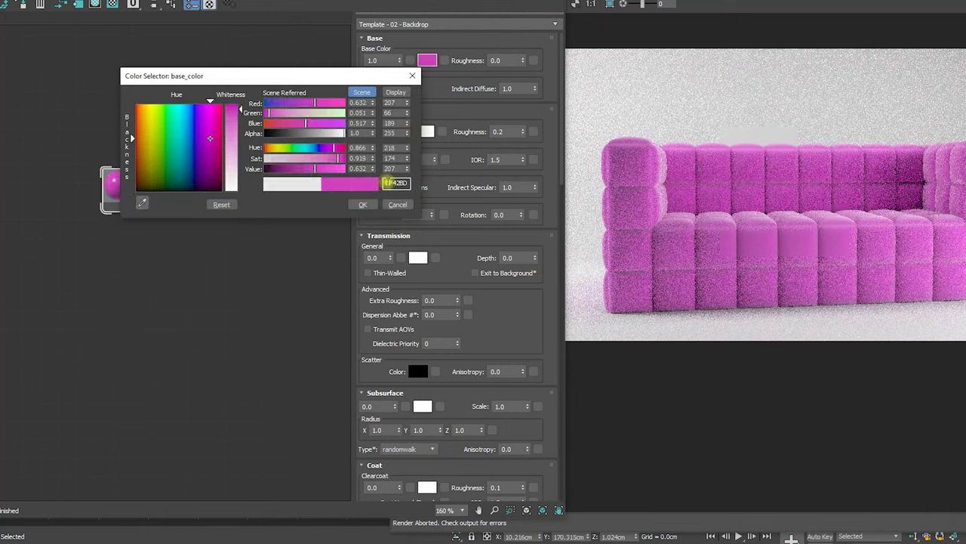
{"action": "left_click", "coordinate": [363, 204]}
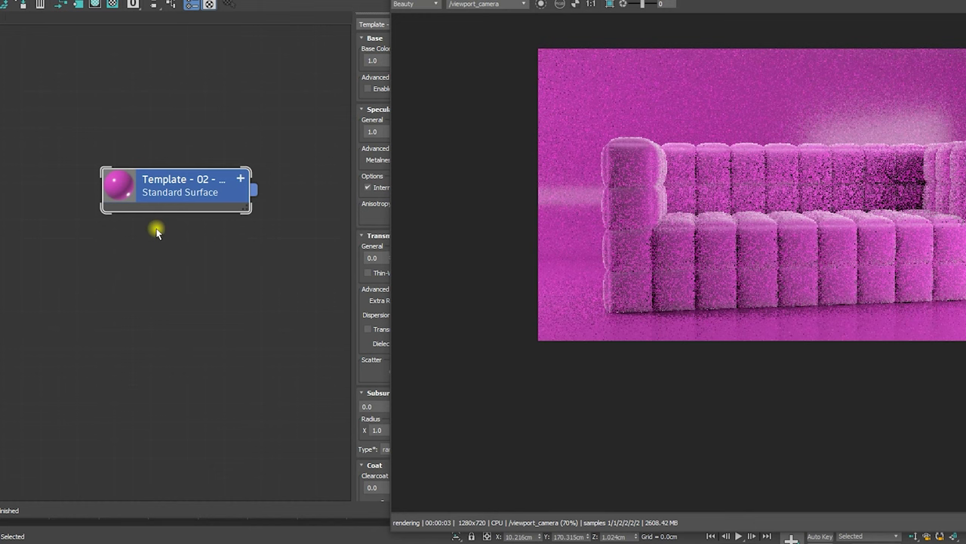
Set the backdrop material's specular weight to 0.0 and specular roughness to 1.0.
{"action": "middle_click_drag", "start_coordinate": [165, 227], "coordinate": [115, 226]}
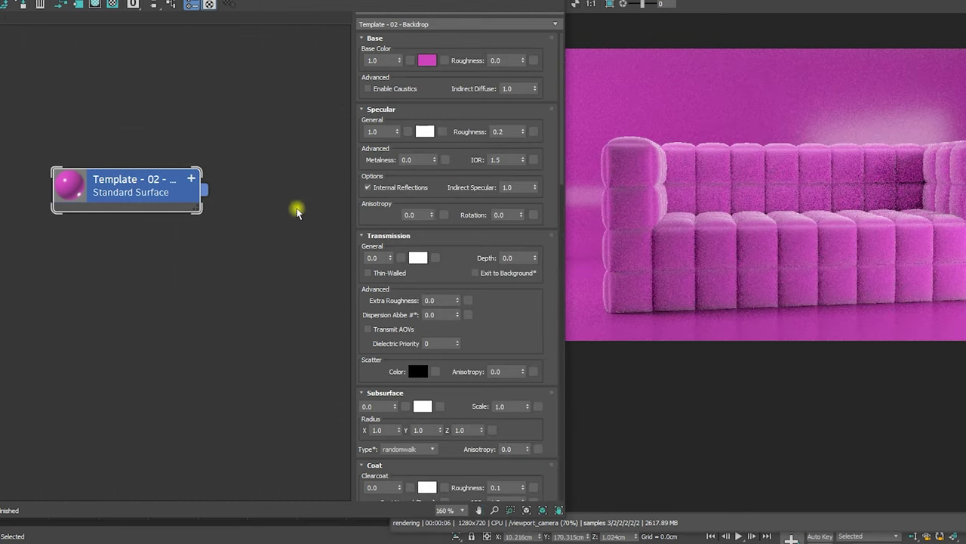
{"action": "right_click", "coordinate": [398, 133]}
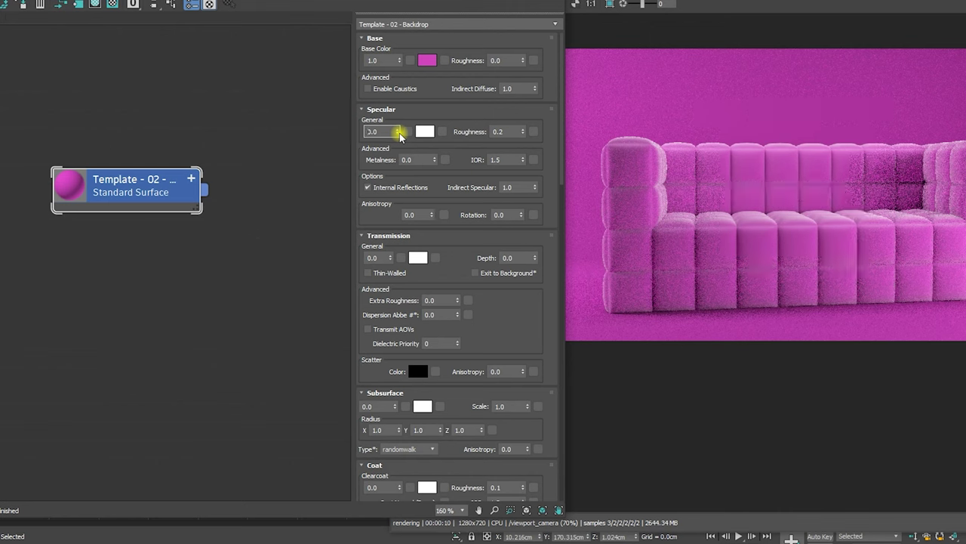
{"action": "left_click", "coordinate": [516, 132]}
{"action": "type", "text": "1"}
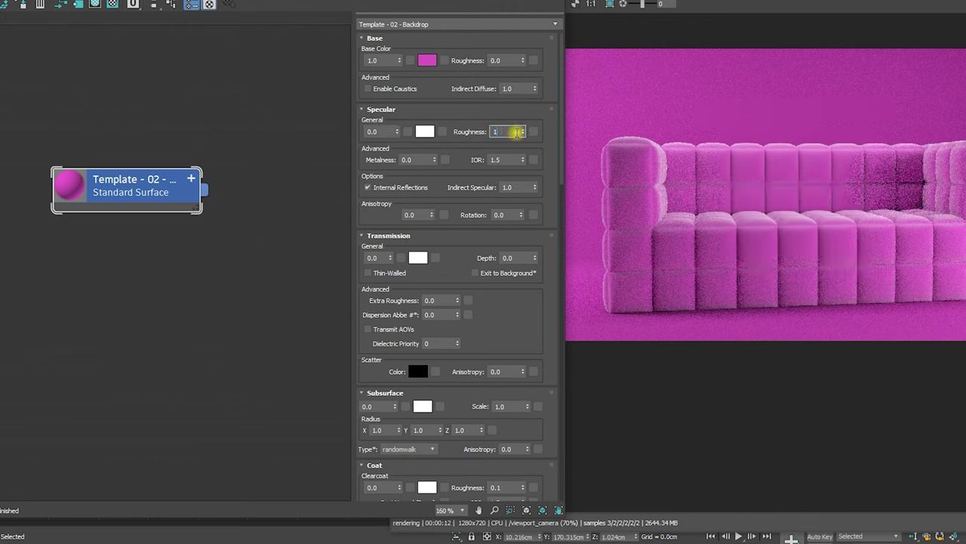
{"action": "key", "text": "Return"}
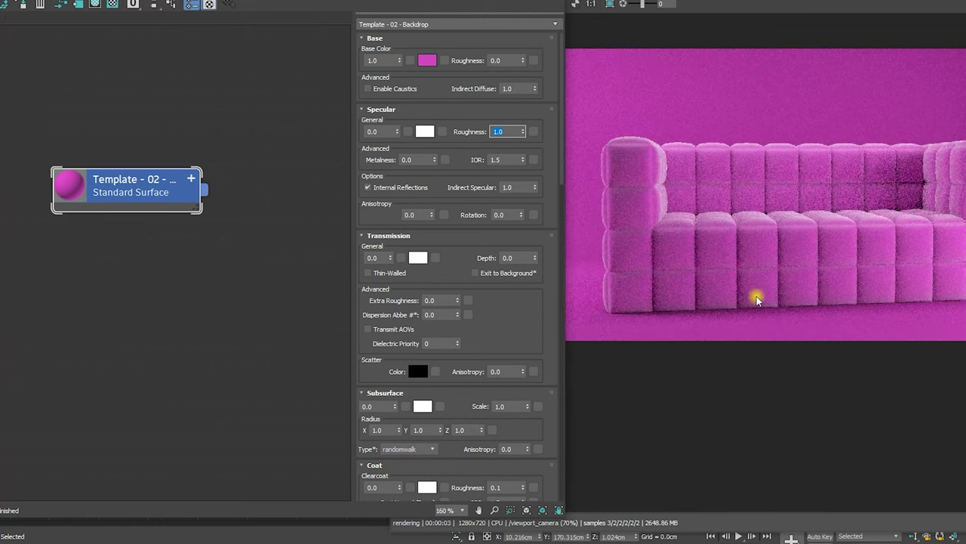
Adjust the backdrop's base colour value, green and blue until it reads D974BC.
{"action": "left_click", "coordinate": [428, 61]}
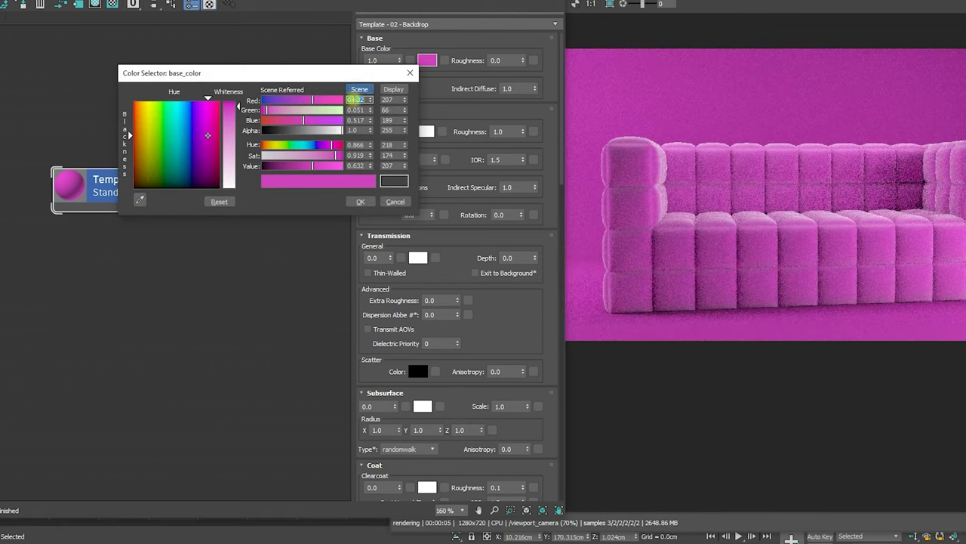
{"action": "mouse_move", "coordinate": [269, 166]}
{"action": "left_mouse_down"}
{"action": "mouse_move", "coordinate": [333, 166]}
{"action": "mouse_move", "coordinate": [323, 157]}
{"action": "left_mouse_up"}
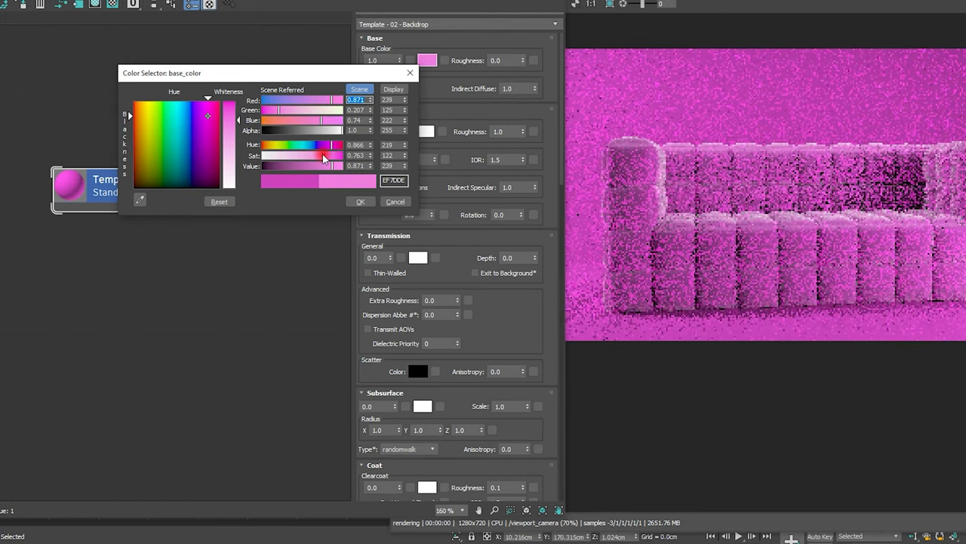
{"action": "left_click_drag", "start_coordinate": [306, 112], "coordinate": [294, 114]}
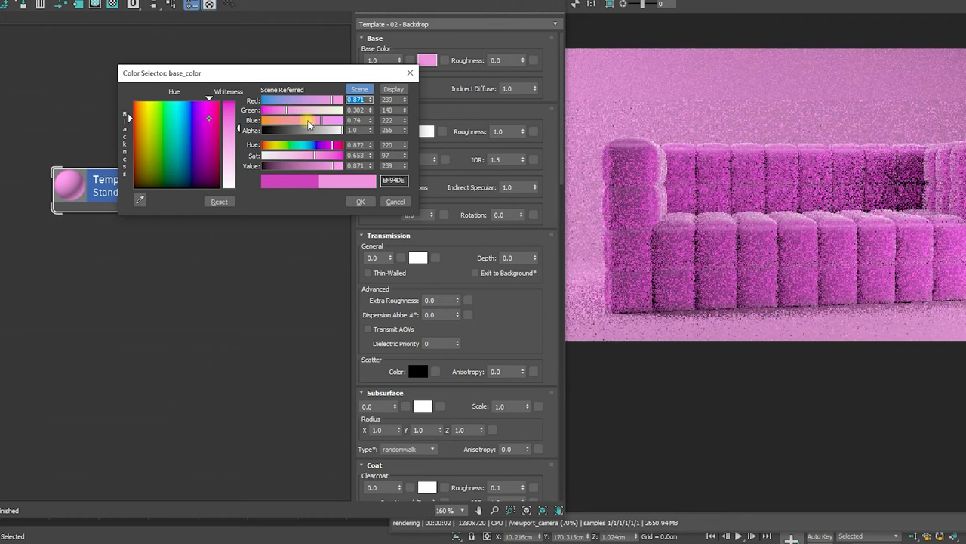
{"action": "left_click", "coordinate": [309, 123]}
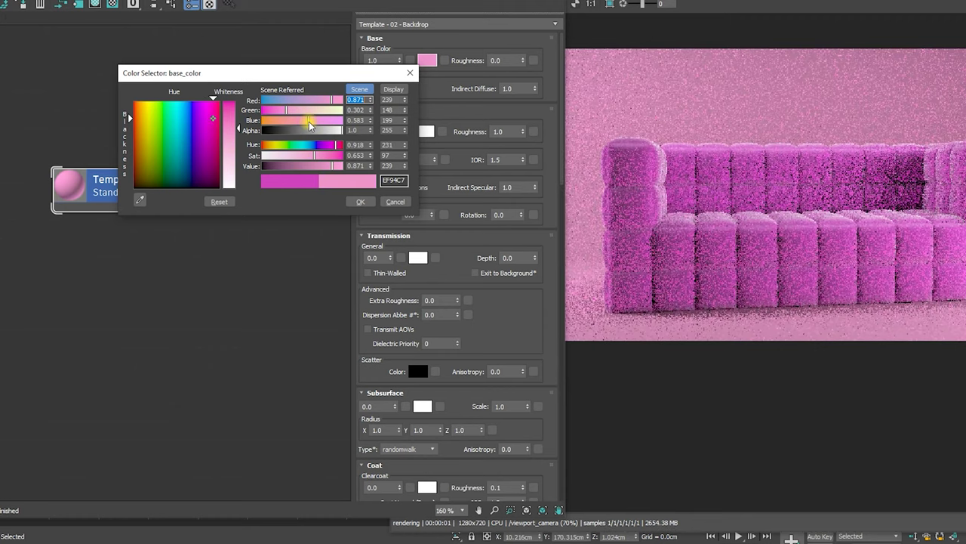
{"action": "mouse_move", "coordinate": [332, 165]}
{"action": "left_mouse_down"}
{"action": "mouse_move", "coordinate": [308, 167]}
{"action": "mouse_move", "coordinate": [325, 162]}
{"action": "left_mouse_up"}
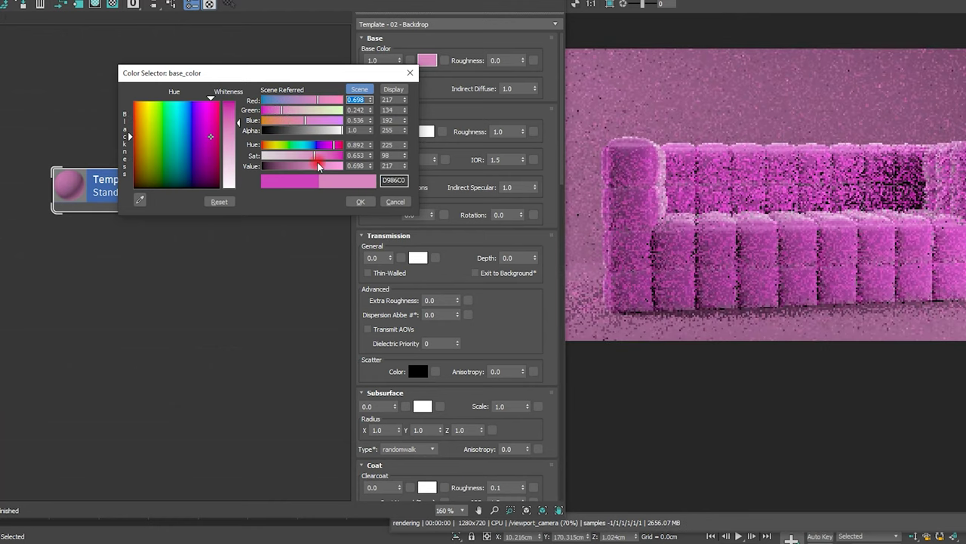
{"action": "left_click", "coordinate": [356, 203]}
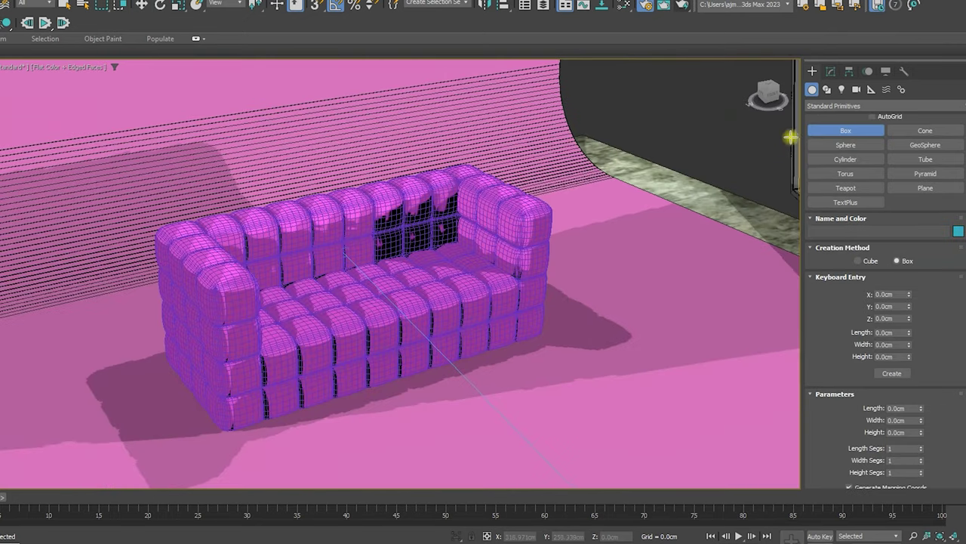
Draw a new box on the floor near the sofa.
{"action": "left_click", "coordinate": [840, 132]}
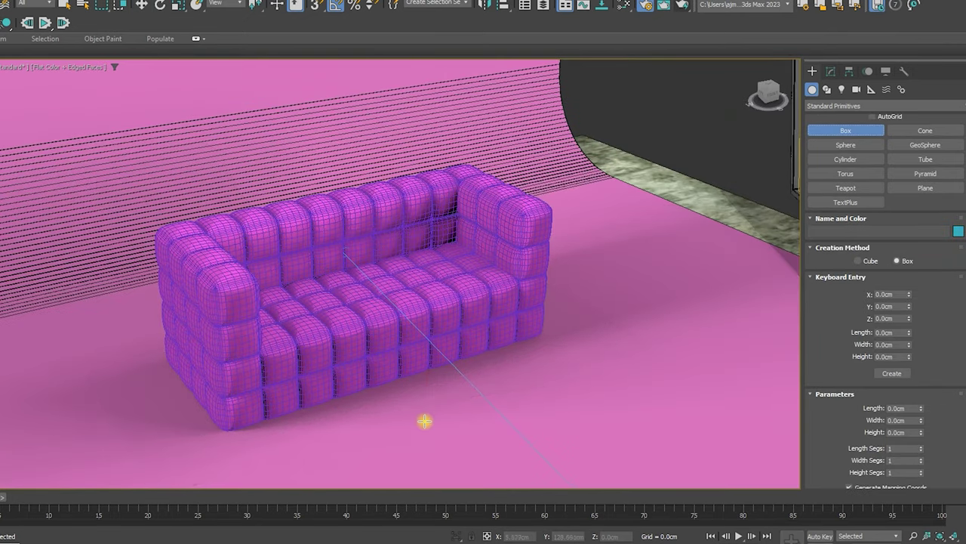
{"action": "mouse_move", "coordinate": [425, 420]}
{"action": "left_mouse_down"}
{"action": "mouse_move", "coordinate": [551, 421]}
{"action": "mouse_move", "coordinate": [529, 442]}
{"action": "left_mouse_up"}
{"action": "left_click", "coordinate": [539, 421]}
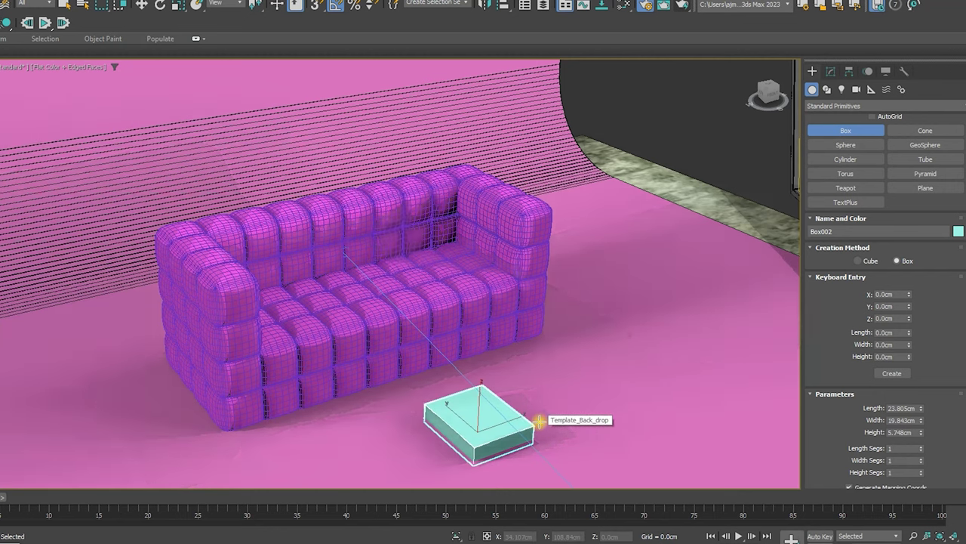
{"action": "right_click", "coordinate": [536, 420]}
Align the box to the sofa's centre with Alt+A.
{"action": "key", "text": "e"}
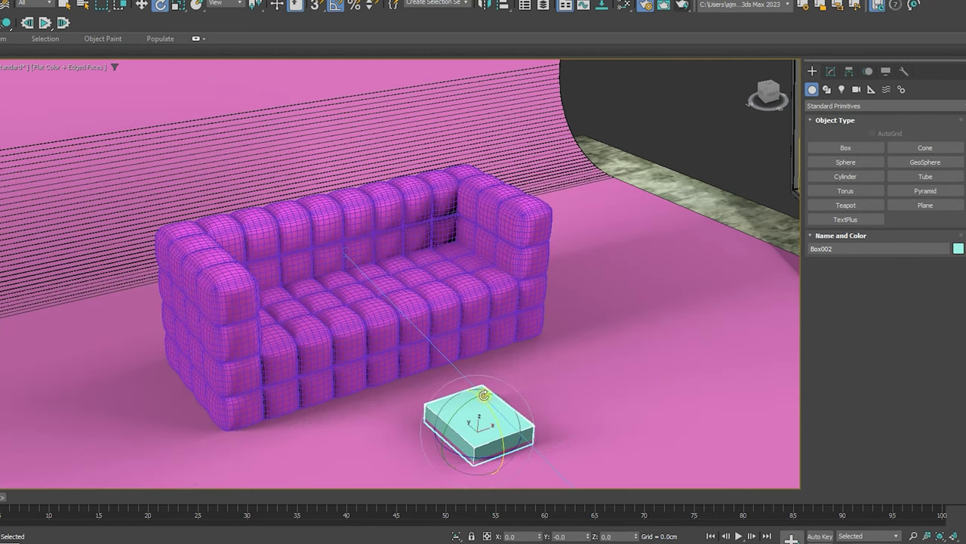
{"action": "key", "text": "alt+a"}
{"action": "left_click", "coordinate": [399, 336]}
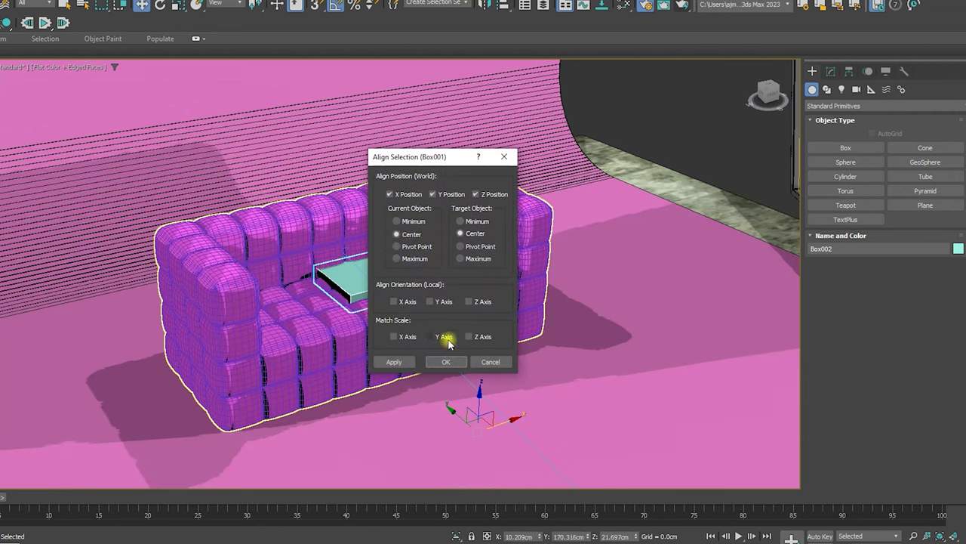
{"action": "left_click", "coordinate": [447, 362]}
{"action": "key", "text": "z"}
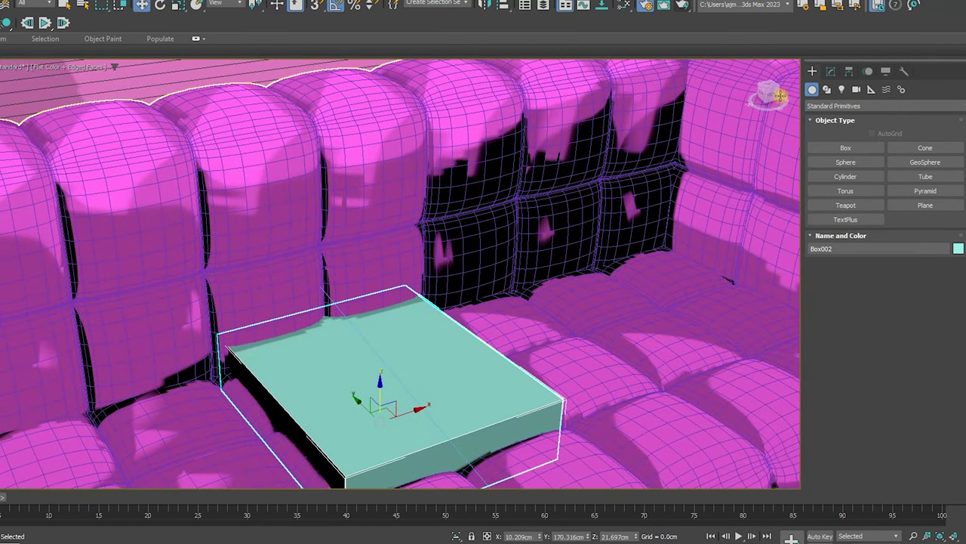
Make the box 25 × 25 × 1 cm with 50 × 50 length and width segments.
{"action": "left_click", "coordinate": [847, 71]}
{"action": "left_click", "coordinate": [831, 71]}
{"action": "type", "text": "25"}
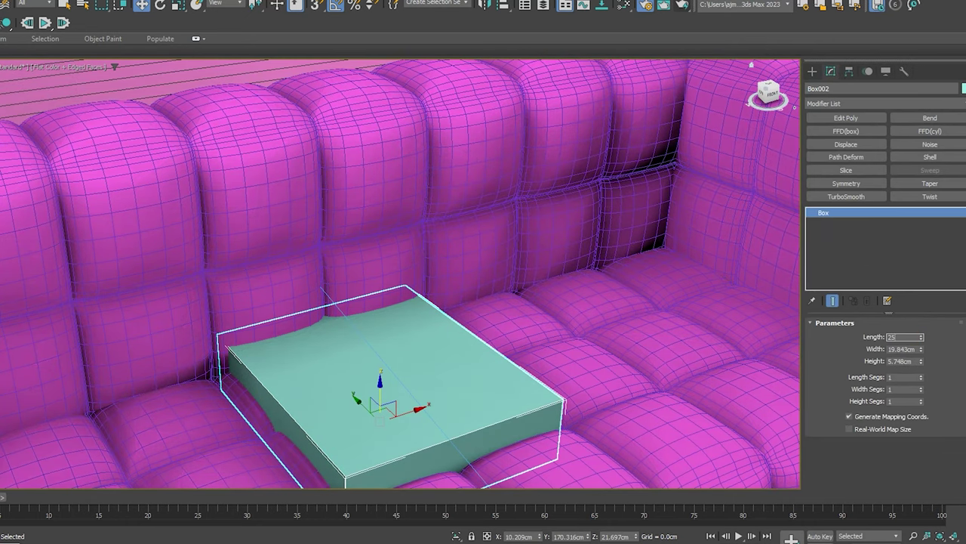
{"action": "key", "text": "Tab"}
{"action": "type", "text": "25"}
{"action": "key", "text": "Tab"}
{"action": "type", "text": "1"}
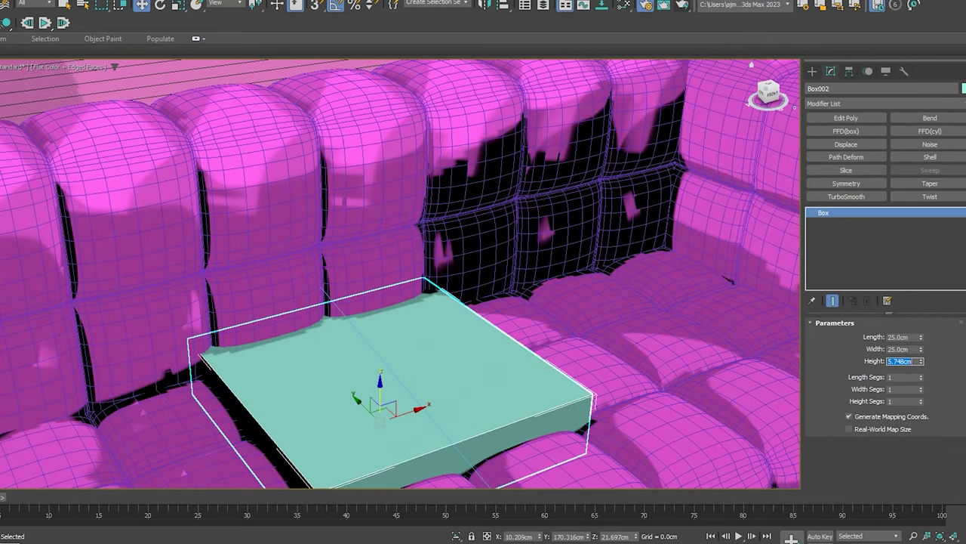
{"action": "key", "text": "Return"}
{"action": "key", "text": "Tab"}
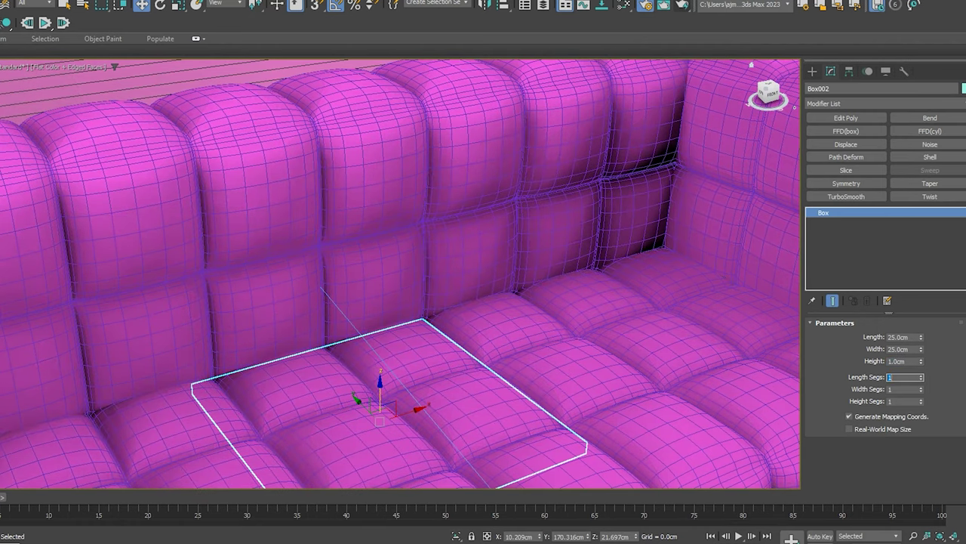
{"action": "key", "text": "Tab"}
{"action": "type", "text": "50"}
Confirm 50 width segments and tilt the thin box to 70° about X.
{"action": "key", "text": "Return"}
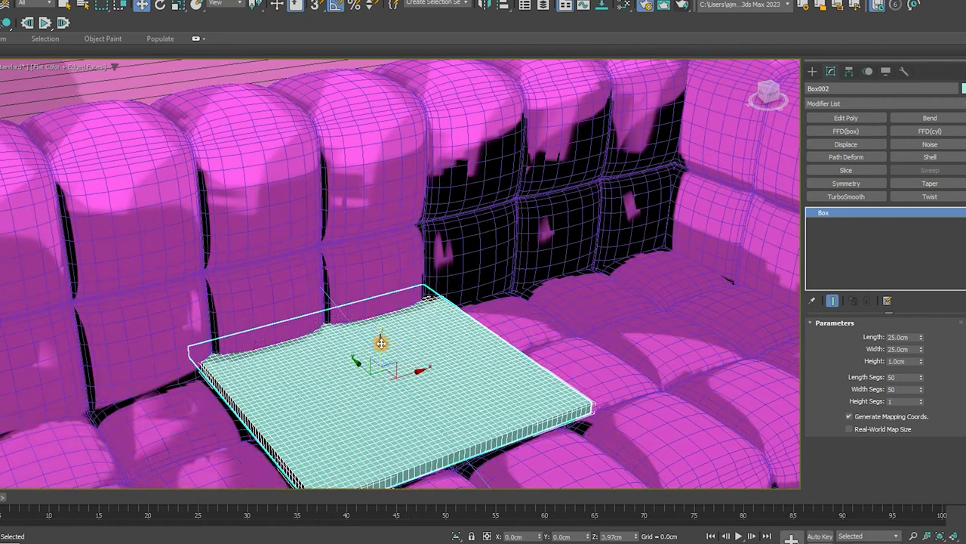
{"action": "mouse_move", "coordinate": [381, 344]}
{"action": "middle_mouse_down", "text": "alt"}
{"action": "mouse_move", "coordinate": [378, 237]}
{"action": "mouse_move", "coordinate": [391, 204]}
{"action": "middle_mouse_up", "text": "alt"}
{"action": "key", "text": "e"}
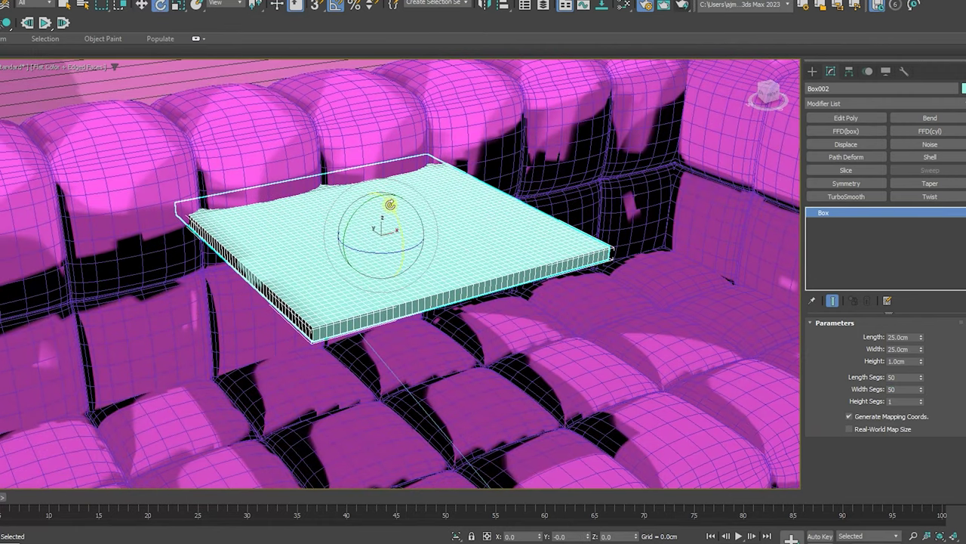
{"action": "left_click_drag", "start_coordinate": [390, 204], "coordinate": [410, 240]}
{"action": "middle_click_drag", "start_coordinate": [380, 256], "coordinate": [442, 260], "text": "alt"}
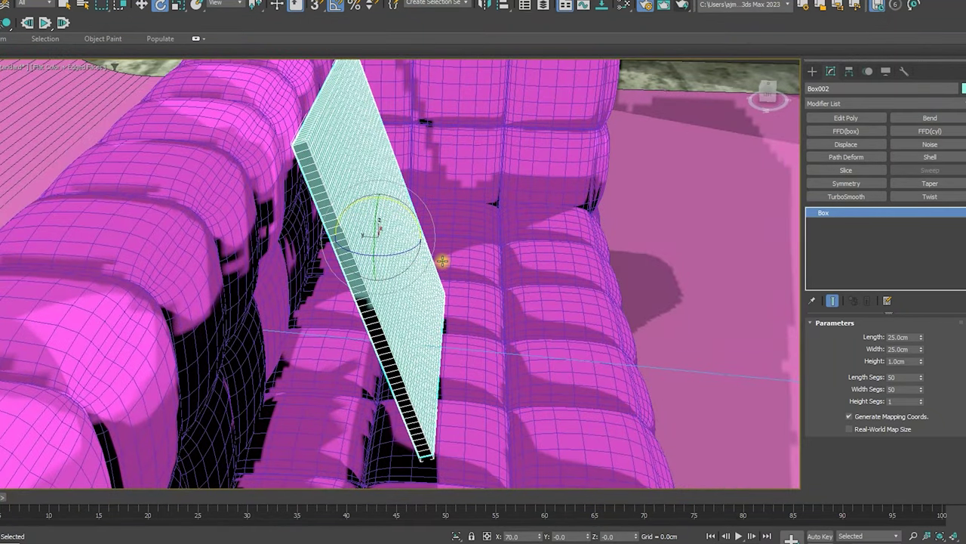
Slide the box left along the sofa and raise it just above the seat cushions.
{"action": "key", "text": "w"}
{"action": "left_click_drag", "start_coordinate": [345, 231], "coordinate": [211, 206]}
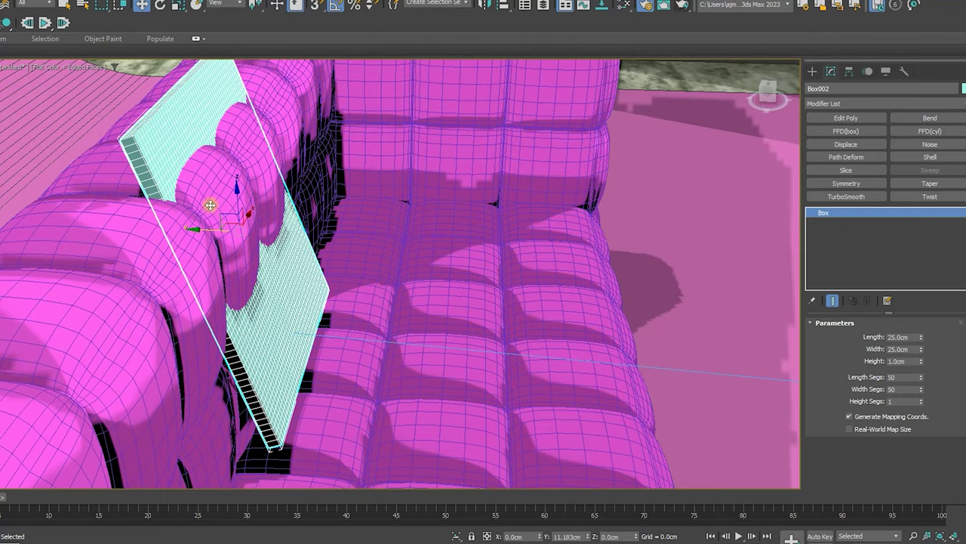
{"action": "middle_click_drag", "start_coordinate": [237, 216], "coordinate": [156, 216], "text": "alt"}
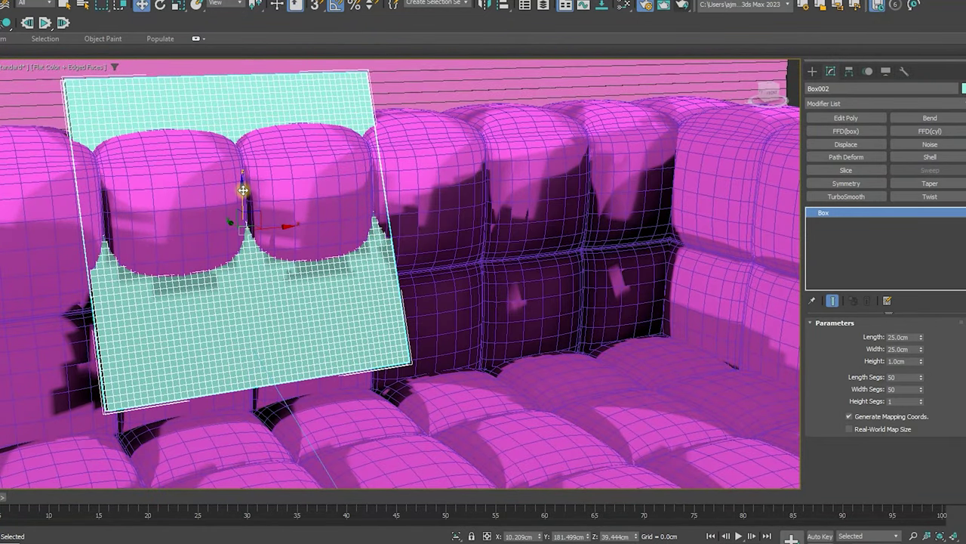
{"action": "left_click_drag", "start_coordinate": [243, 189], "coordinate": [250, 93]}
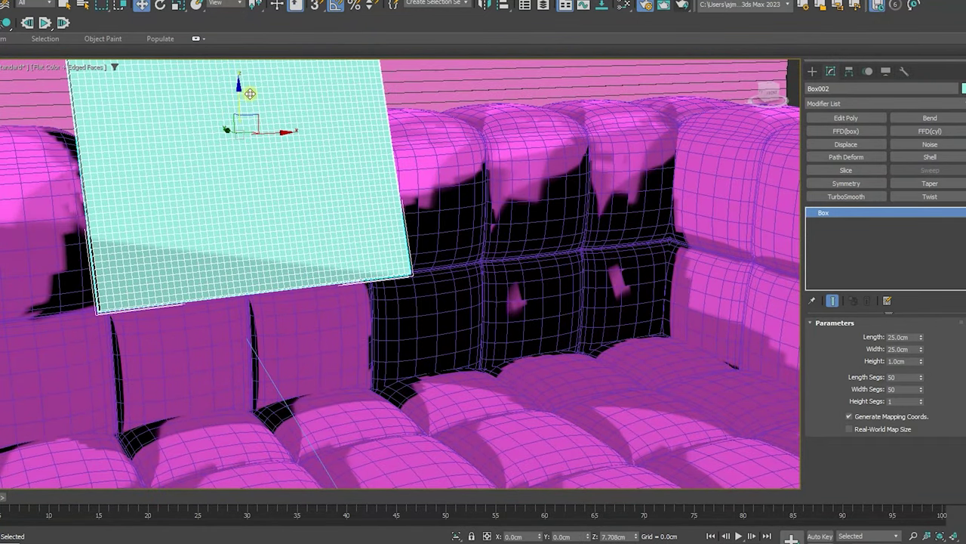
{"action": "mouse_move", "coordinate": [250, 93]}
{"action": "middle_mouse_down", "text": "alt"}
{"action": "mouse_move", "coordinate": [216, 194]}
{"action": "mouse_move", "coordinate": [216, 158]}
{"action": "mouse_move", "coordinate": [219, 179]}
{"action": "mouse_move", "coordinate": [244, 192]}
{"action": "mouse_move", "coordinate": [322, 302]}
{"action": "mouse_move", "coordinate": [335, 292]}
{"action": "middle_mouse_up", "text": "alt"}
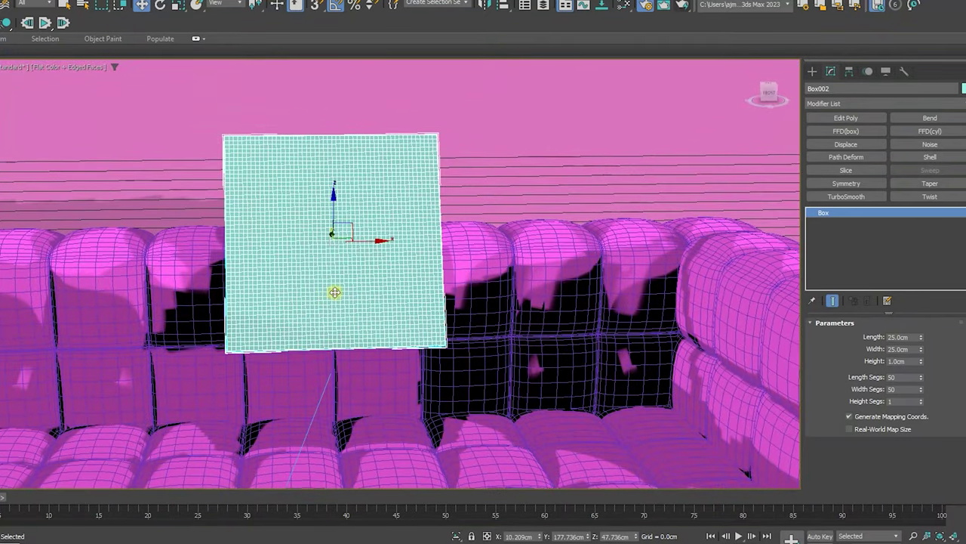
{"action": "mouse_move", "coordinate": [378, 338]}
{"action": "middle_mouse_down", "text": "alt"}
{"action": "mouse_move", "coordinate": [479, 344]}
{"action": "mouse_move", "coordinate": [397, 322]}
{"action": "mouse_move", "coordinate": [504, 317]}
{"action": "middle_mouse_up", "text": "alt"}
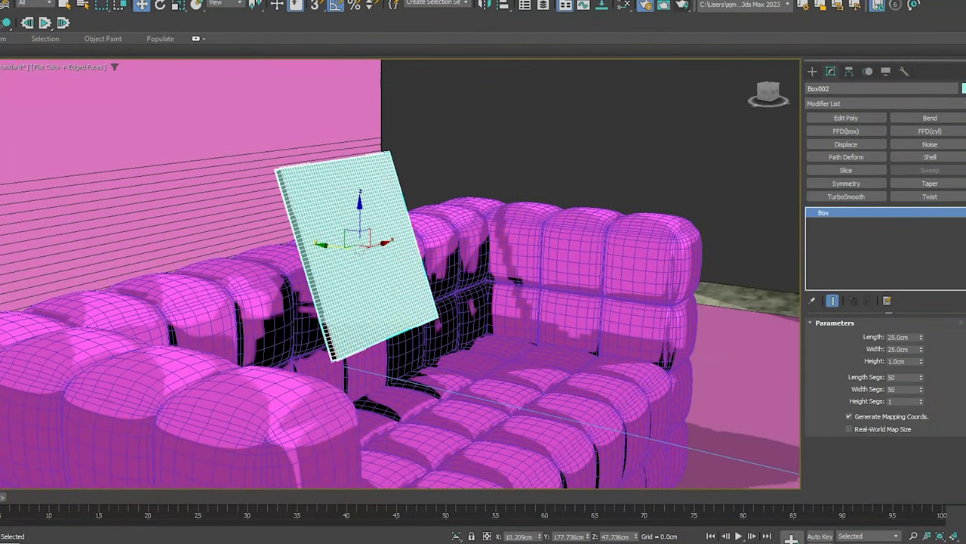
{"action": "double_click", "coordinate": [912, 361]}
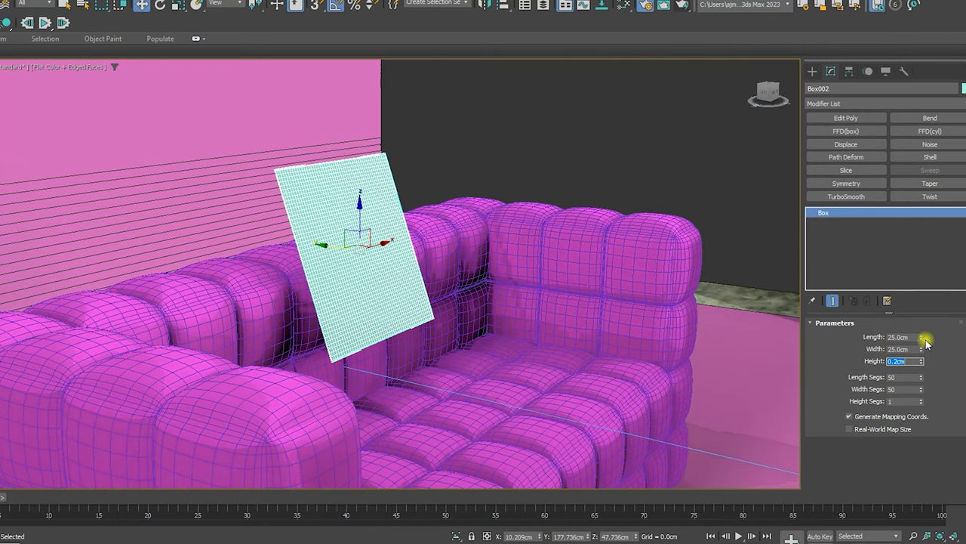
Thin the box to 0.1cm height and add a Cloth modifier.
{"action": "key", "text": "BackSpace"}
{"action": "type", "text": "0.1"}
{"action": "key", "text": "Return"}
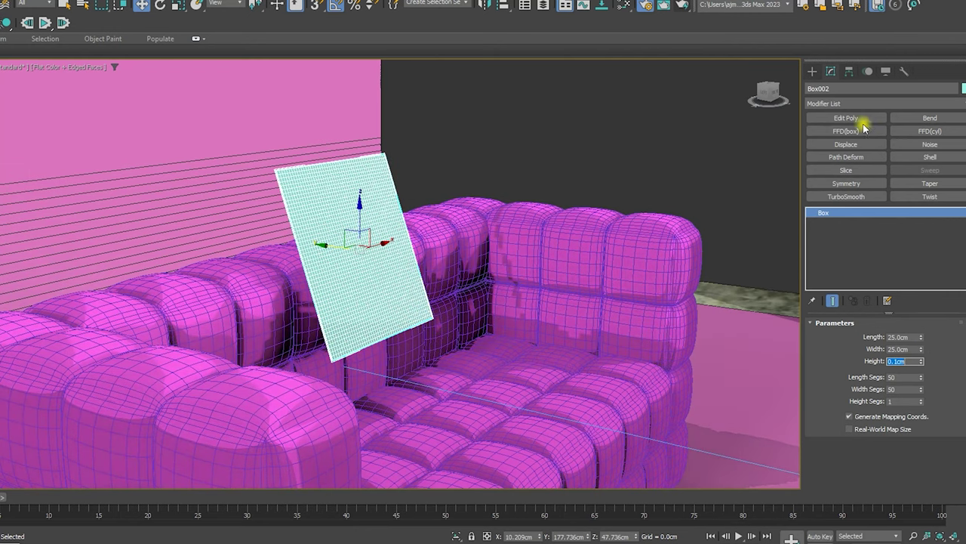
{"action": "left_click", "coordinate": [844, 104]}
{"action": "type", "text": "cloth"}
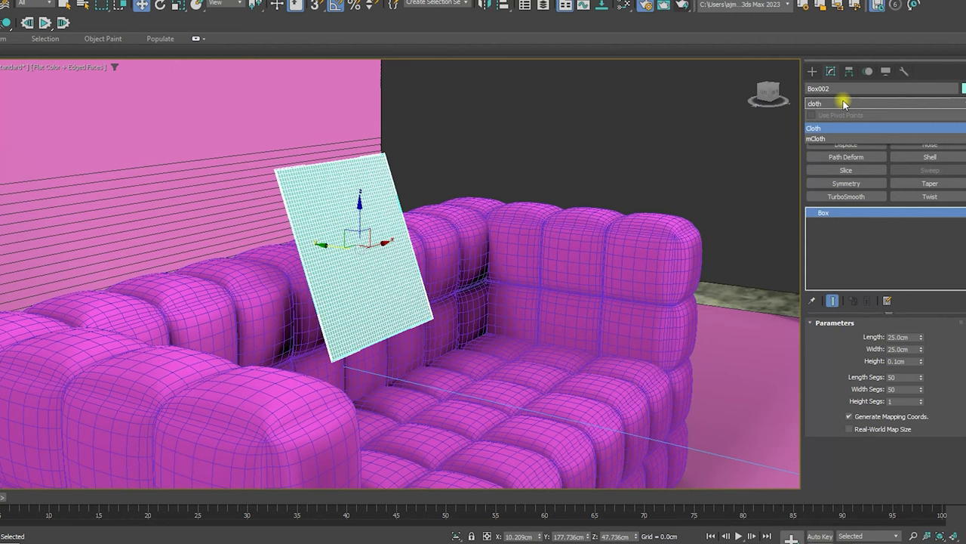
{"action": "key", "text": "Return"}
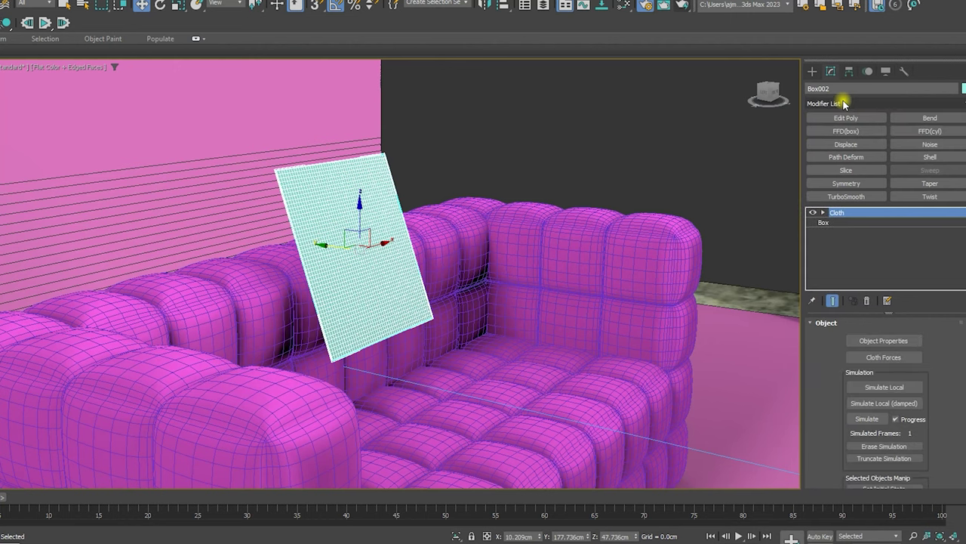
Make Box002 a cloth object using the Cotton preset.
{"action": "left_click", "coordinate": [883, 341]}
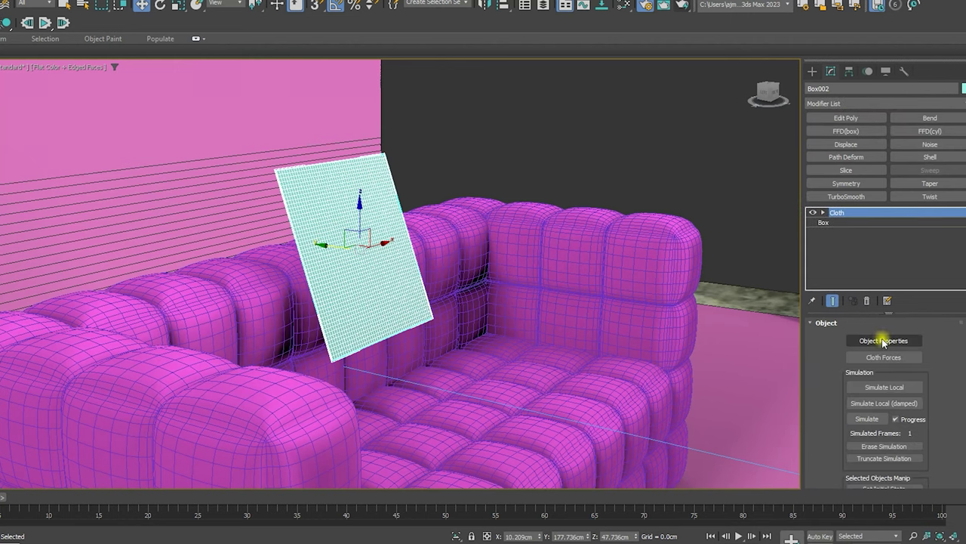
{"action": "left_click", "coordinate": [332, 109]}
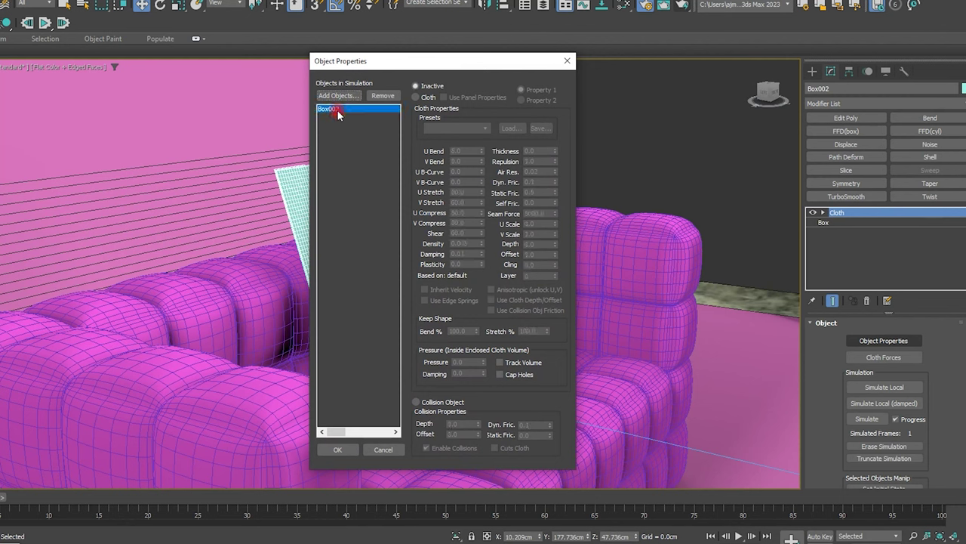
{"action": "left_click", "coordinate": [416, 97]}
{"action": "left_click", "coordinate": [451, 130]}
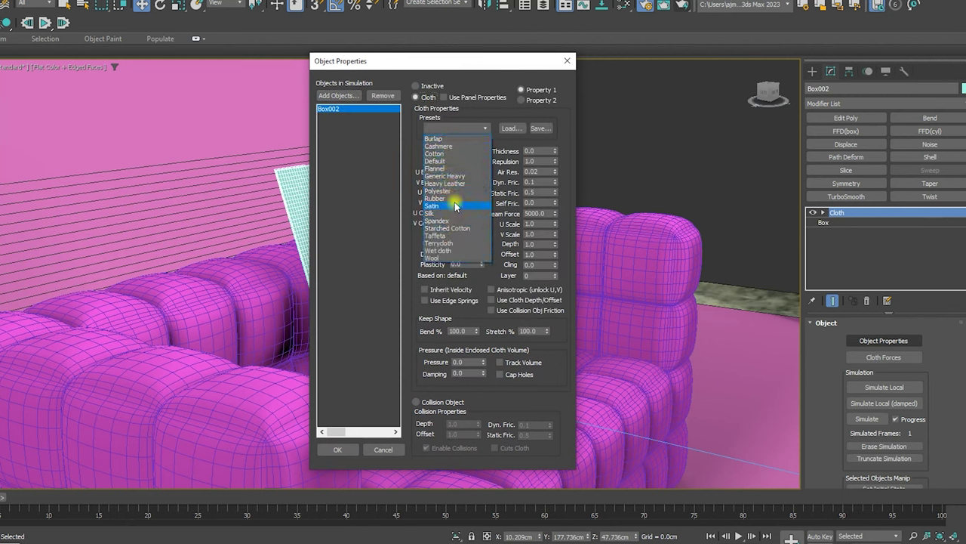
{"action": "left_click", "coordinate": [456, 154]}
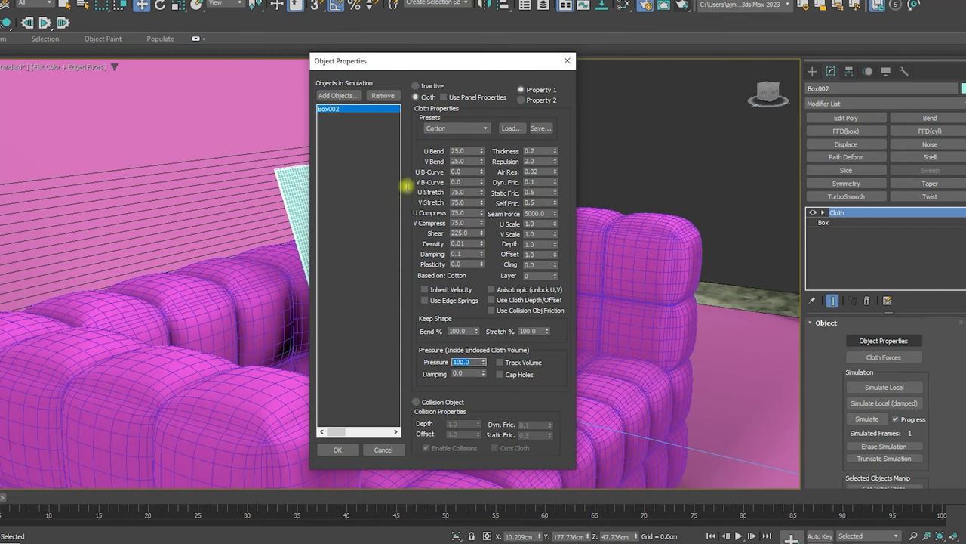
Add Box001 as a collision object and simulate locally until the cloth inflates.
{"action": "left_click", "coordinate": [339, 96]}
{"action": "left_click", "coordinate": [480, 147]}
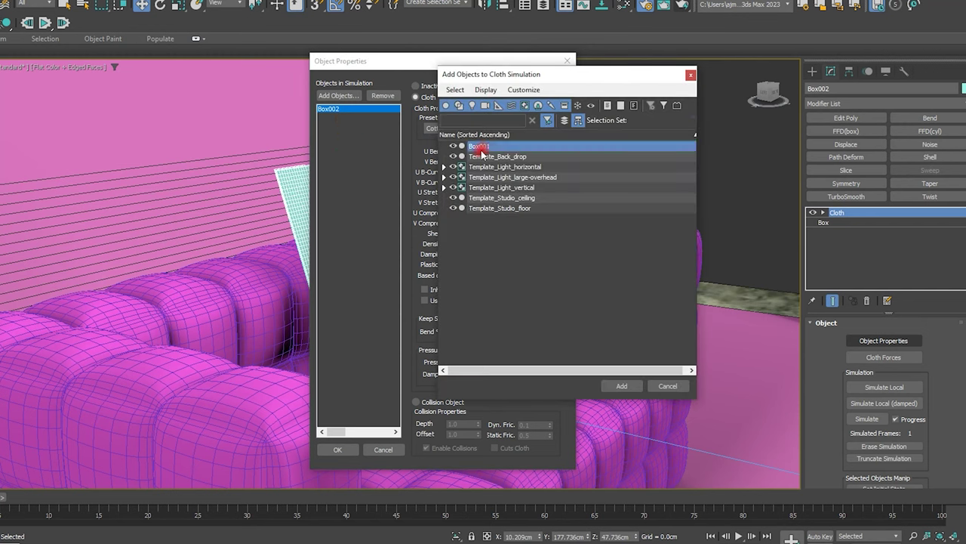
{"action": "double_click", "coordinate": [480, 147]}
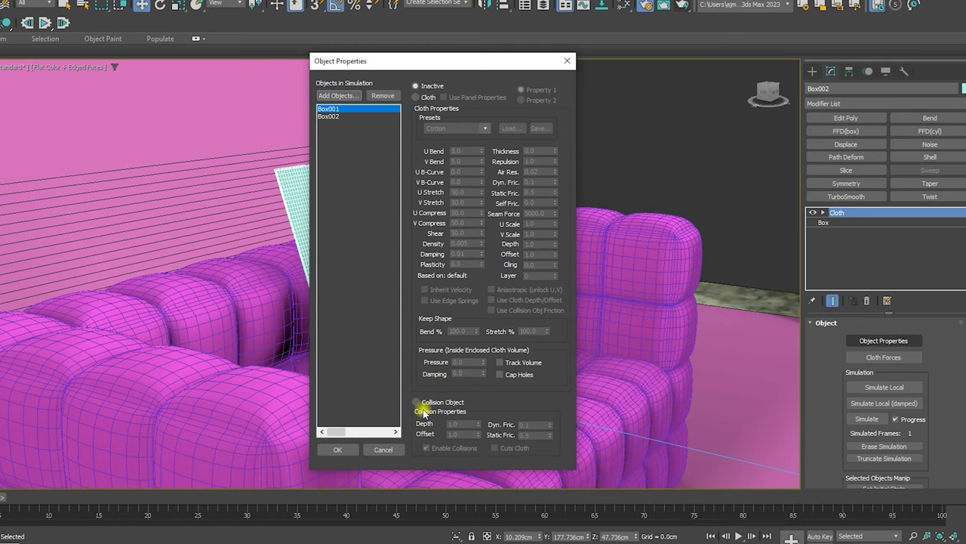
{"action": "left_click", "coordinate": [421, 402]}
{"action": "left_click", "coordinate": [337, 449]}
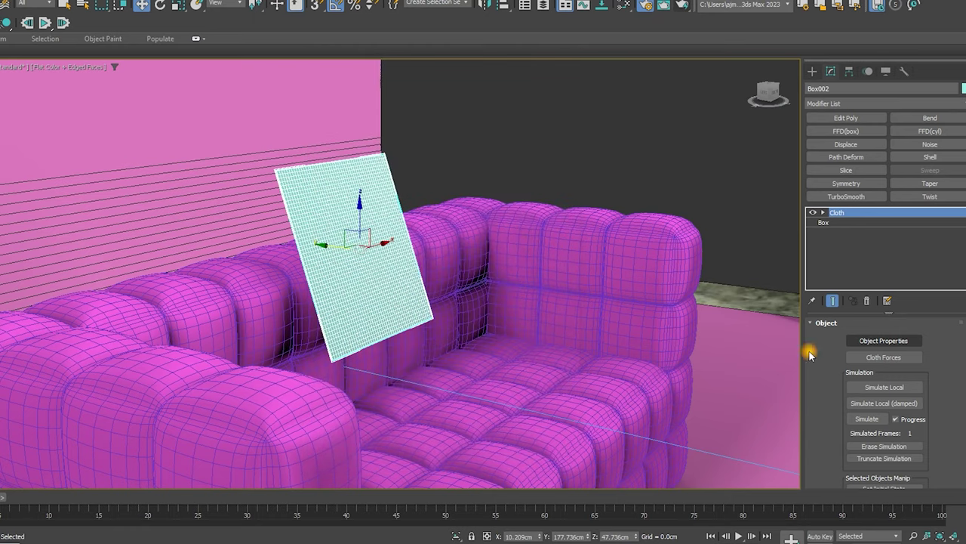
{"action": "left_click", "coordinate": [885, 388]}
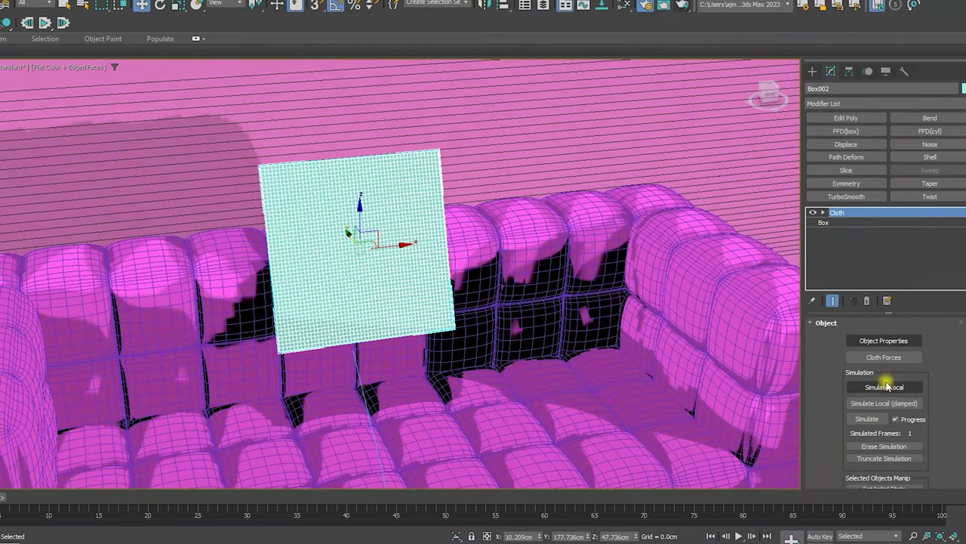
{"action": "left_click", "coordinate": [885, 387]}
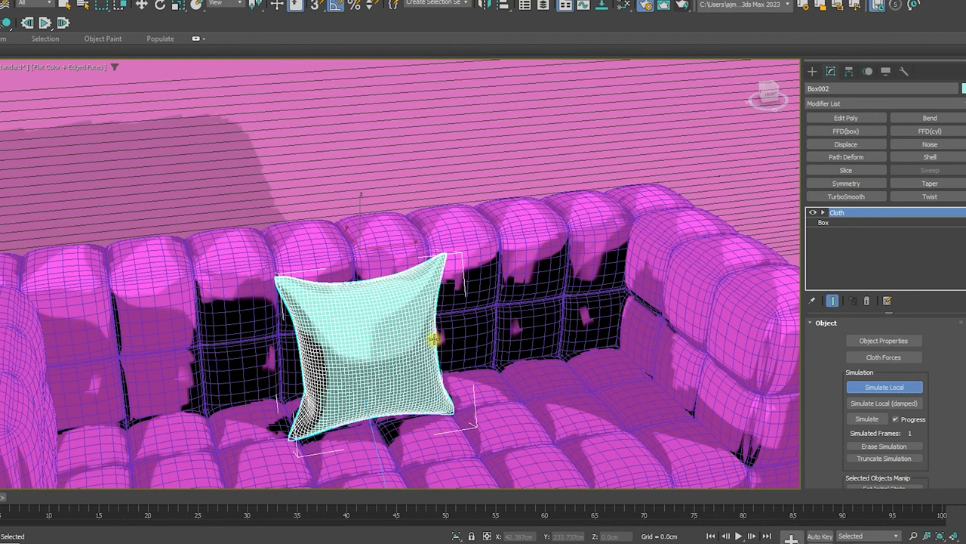
Convert the inflated pillow to an Editable Poly to lock in its shape.
{"action": "middle_click_drag", "start_coordinate": [367, 309], "coordinate": [414, 308], "text": "alt"}
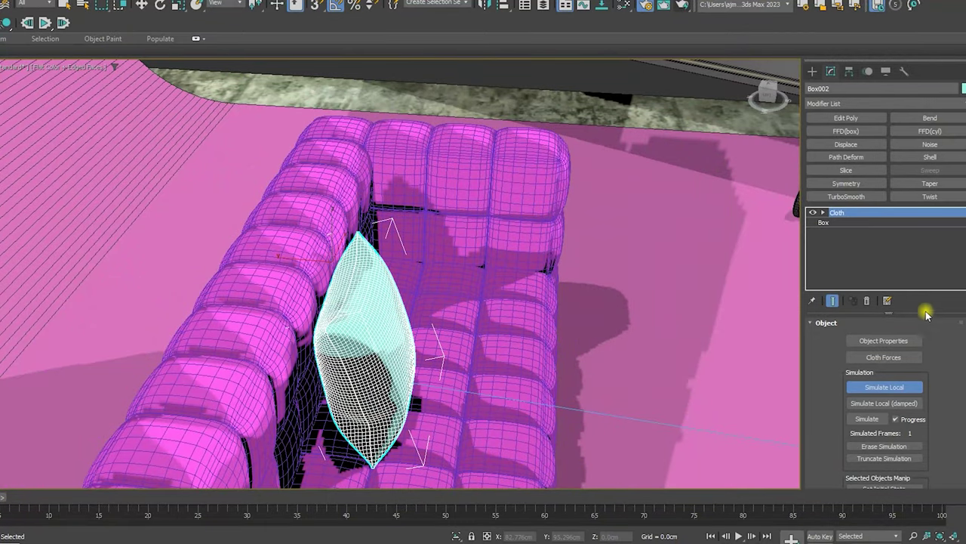
{"action": "mouse_move", "coordinate": [435, 352]}
{"action": "middle_mouse_down", "text": "alt"}
{"action": "mouse_move", "coordinate": [448, 330]}
{"action": "mouse_move", "coordinate": [403, 343]}
{"action": "mouse_move", "coordinate": [345, 319]}
{"action": "middle_mouse_up", "text": "alt"}
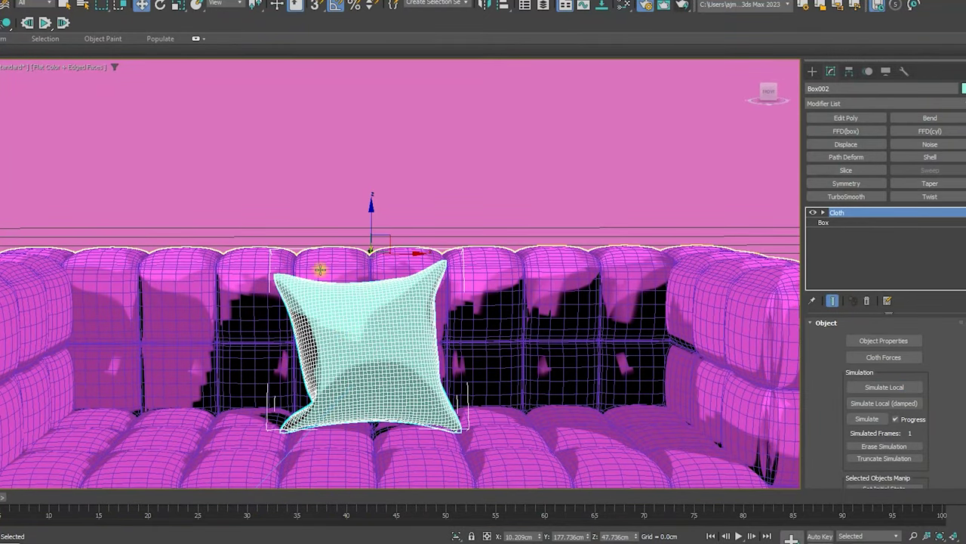
{"action": "right_click", "coordinate": [356, 282]}
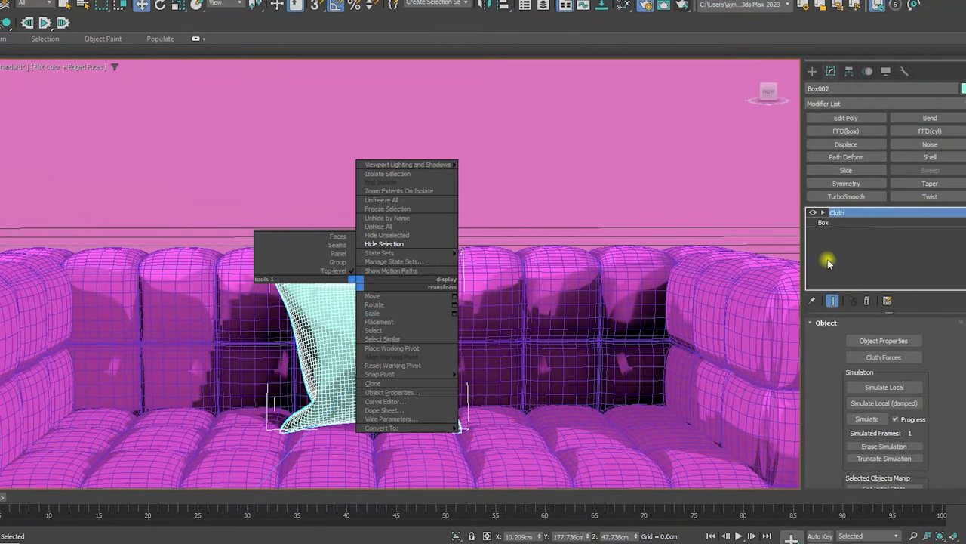
{"action": "mouse_move", "coordinate": [382, 427]}
{"action": "left_click", "coordinate": [487, 438]}
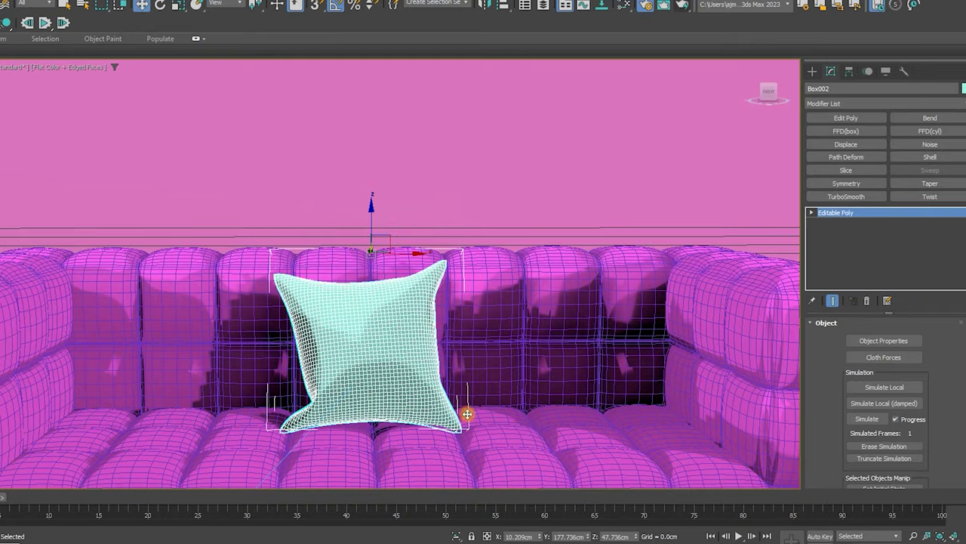
{"action": "mouse_move", "coordinate": [324, 306]}
{"action": "middle_mouse_down", "text": "alt"}
{"action": "mouse_move", "coordinate": [360, 324]}
{"action": "mouse_move", "coordinate": [350, 319]}
{"action": "middle_mouse_up", "text": "alt"}
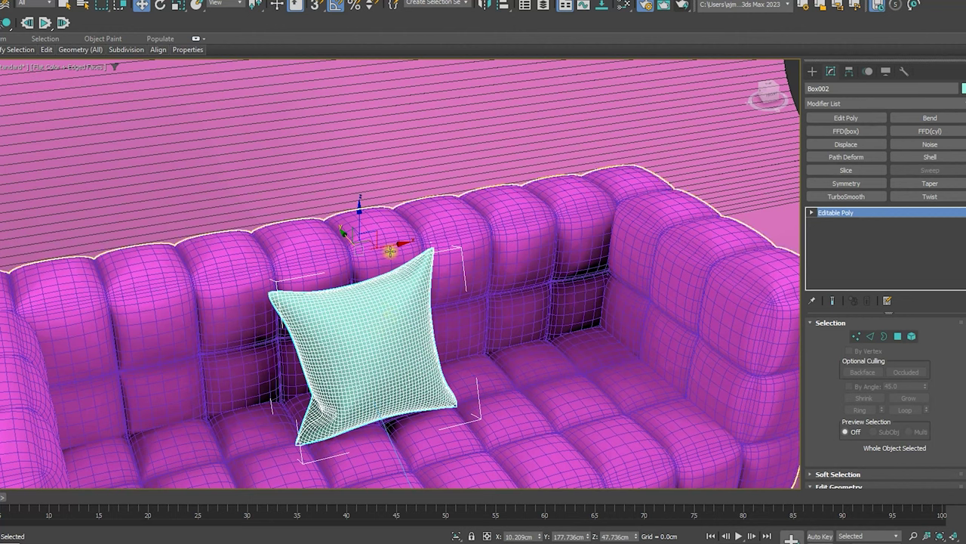
Add two instanced pillow copies, mirroring the right one, for a row of three.
{"action": "left_click_drag", "start_coordinate": [473, 241], "coordinate": [554, 237], "text": "shift"}
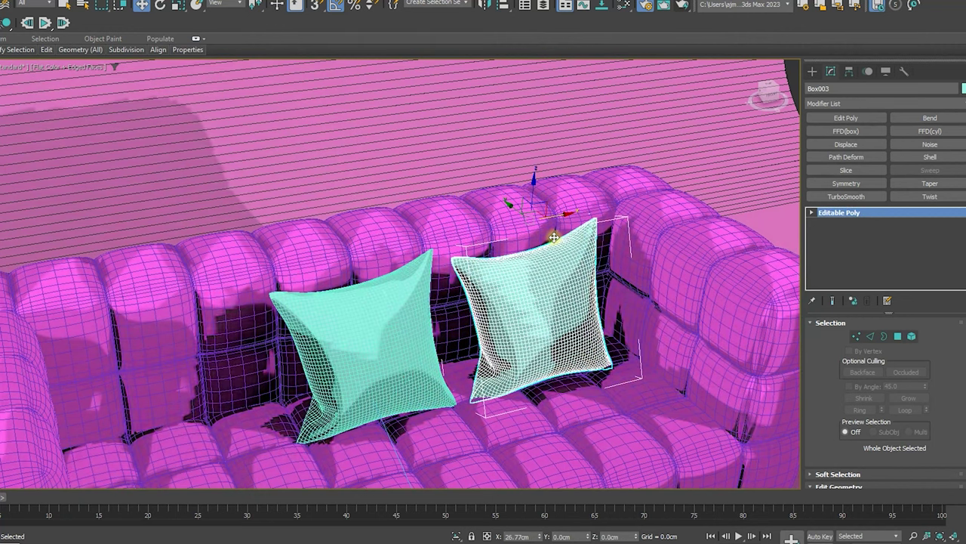
{"action": "left_click_drag", "start_coordinate": [554, 238], "coordinate": [556, 234], "text": "shift"}
{"action": "left_click", "coordinate": [385, 245]}
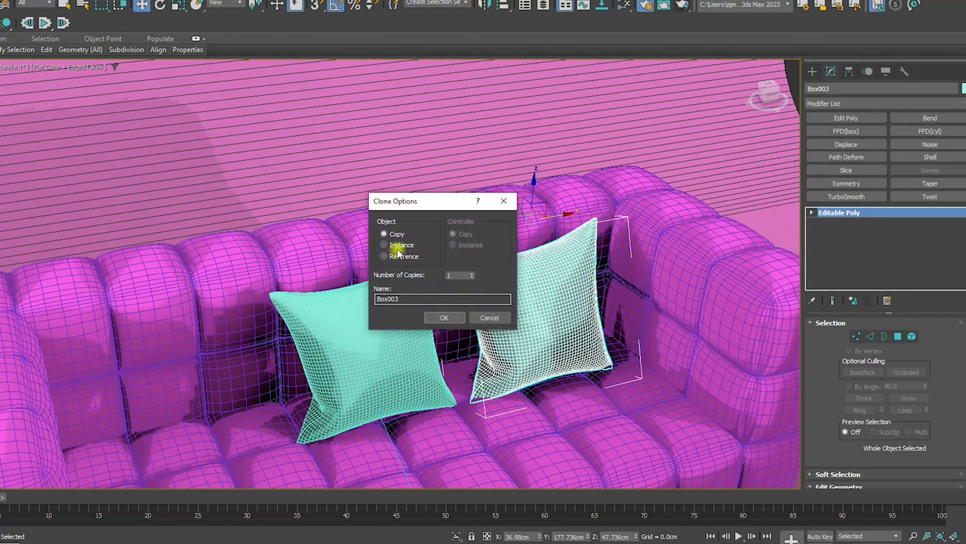
{"action": "left_click", "coordinate": [442, 316]}
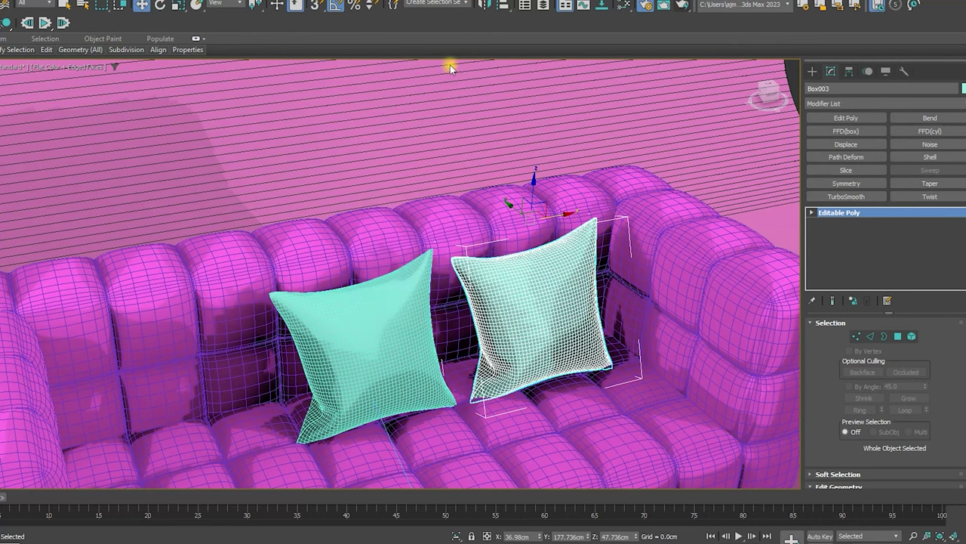
{"action": "left_click", "coordinate": [482, 5]}
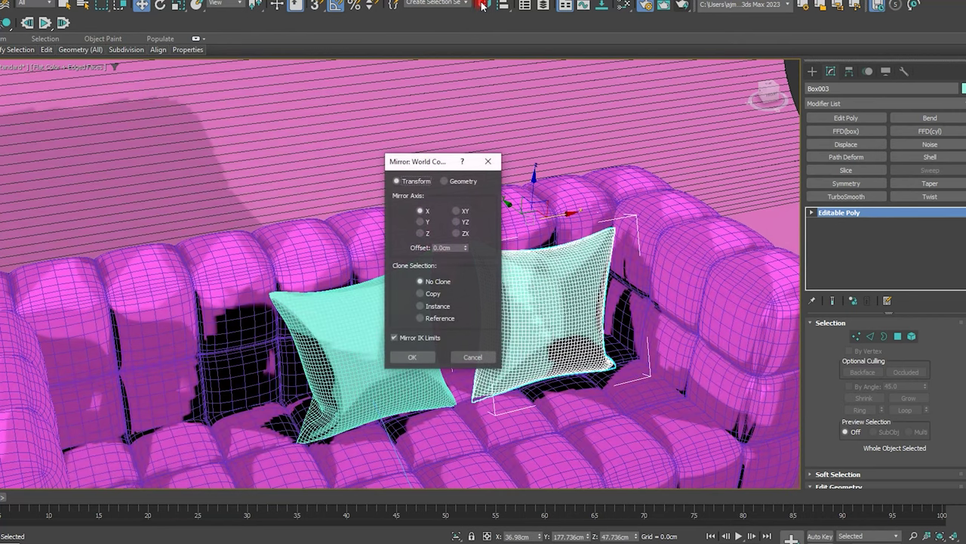
{"action": "left_click", "coordinate": [415, 354]}
{"action": "left_click", "coordinate": [398, 322]}
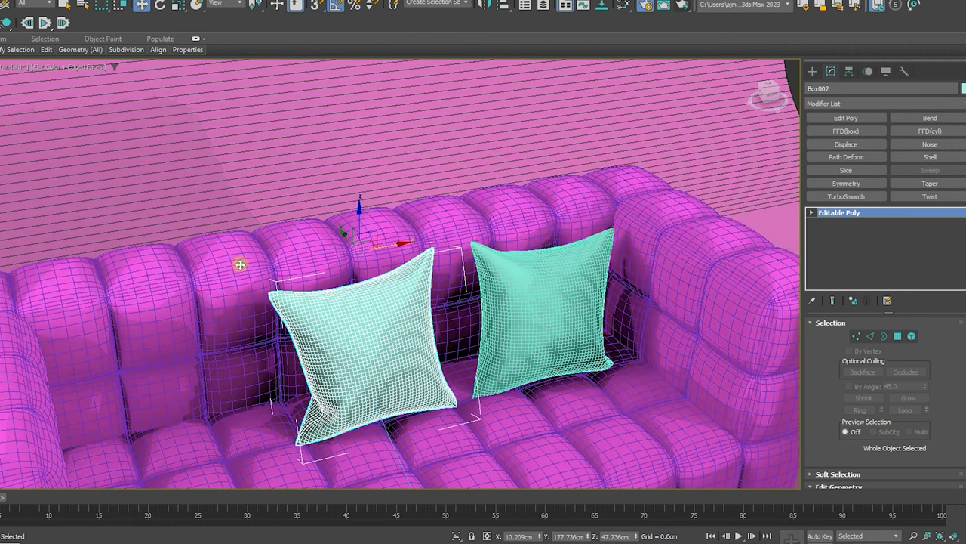
{"action": "left_click_drag", "start_coordinate": [239, 264], "coordinate": [184, 277], "text": "shift"}
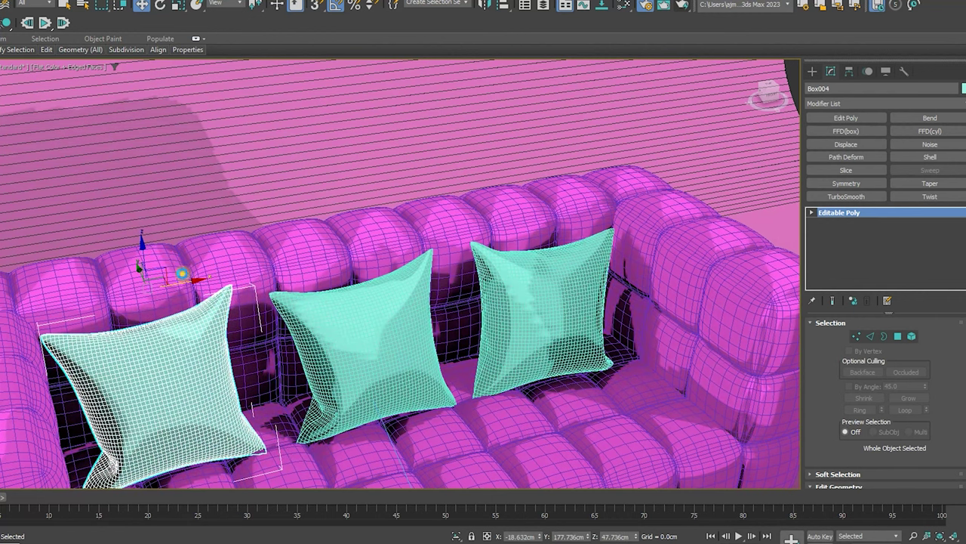
{"action": "left_click", "coordinate": [435, 318]}
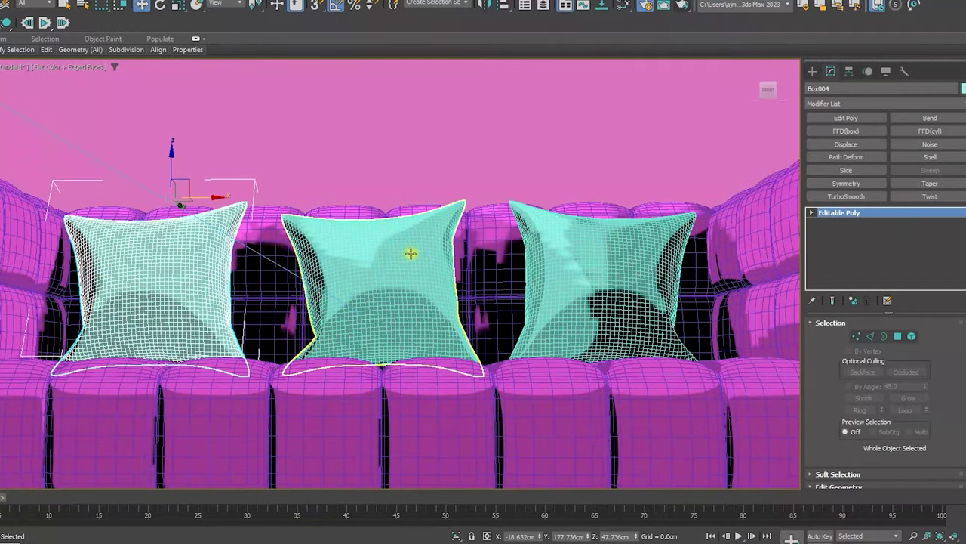
Hide wireframe edges and view the scene through Template-Camera-Close.
{"action": "mouse_move", "coordinate": [411, 252]}
{"action": "middle_mouse_down", "text": "alt"}
{"action": "mouse_move", "coordinate": [410, 307]}
{"action": "mouse_move", "coordinate": [405, 291]}
{"action": "middle_mouse_up", "text": "alt"}
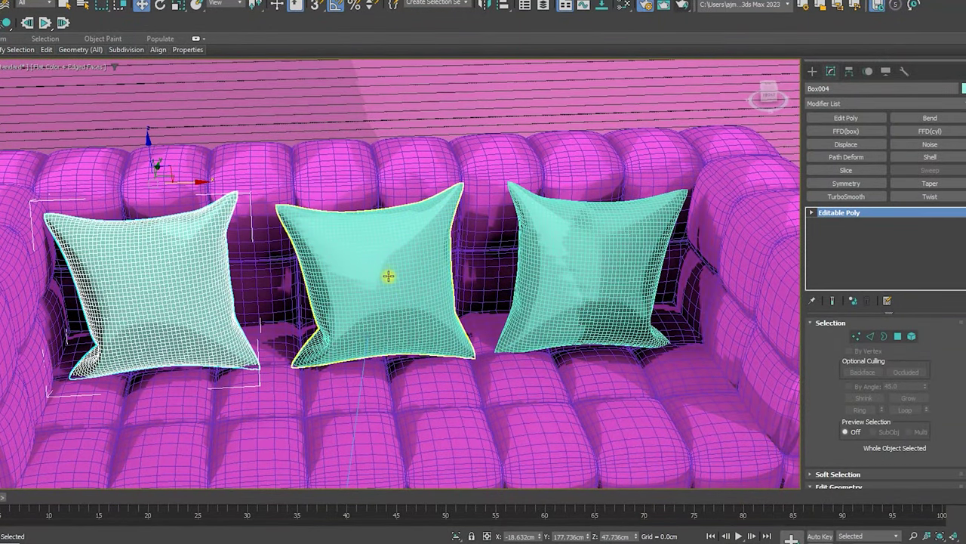
{"action": "key", "text": "F4"}
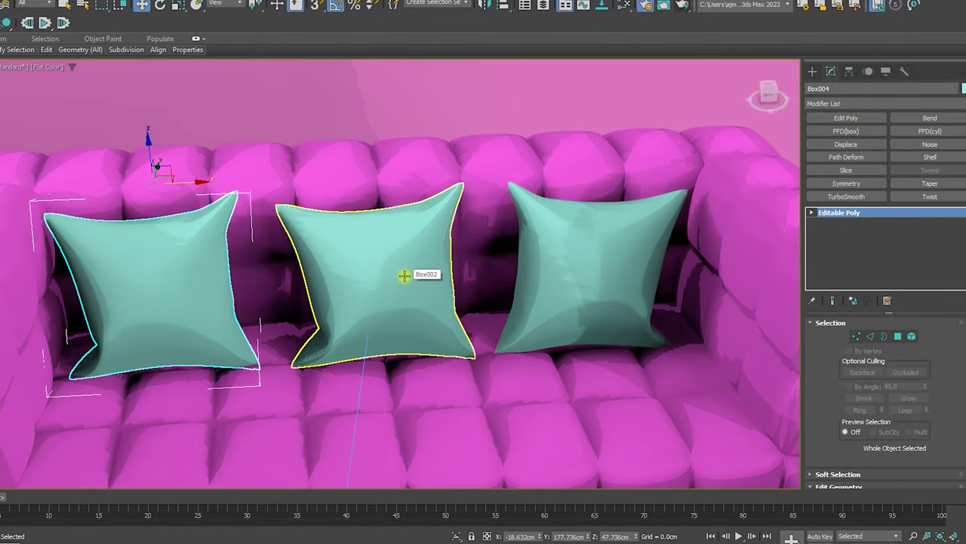
{"action": "key", "text": "c"}
{"action": "double_click", "coordinate": [444, 186]}
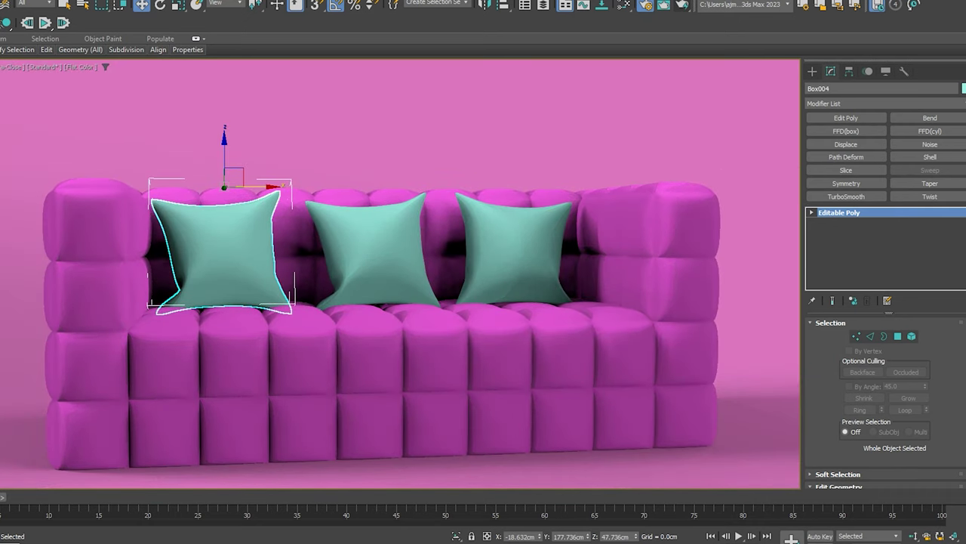
Start a fresh Arnold test render of the sofa and pillows, then abort it.
{"action": "key", "text": "shift+q"}
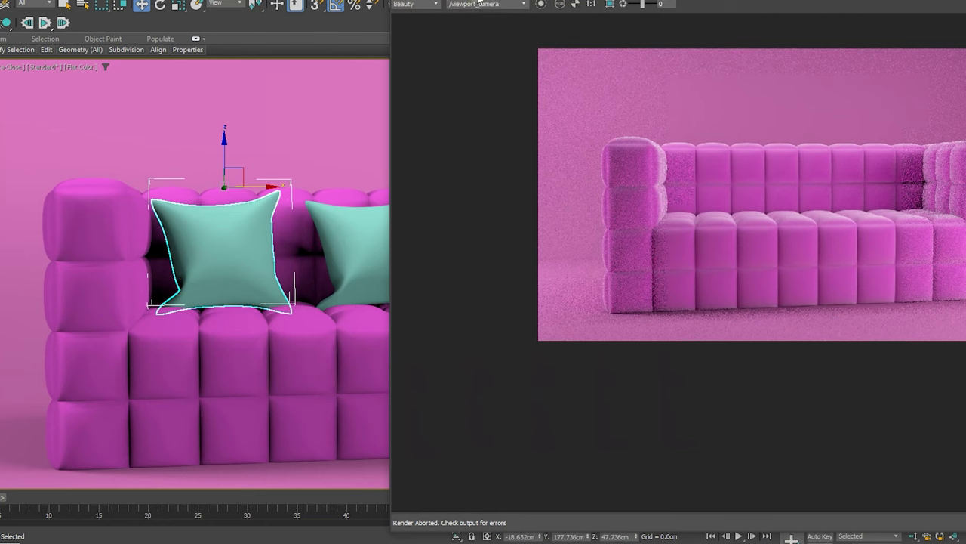
{"action": "key", "text": "shift+q"}
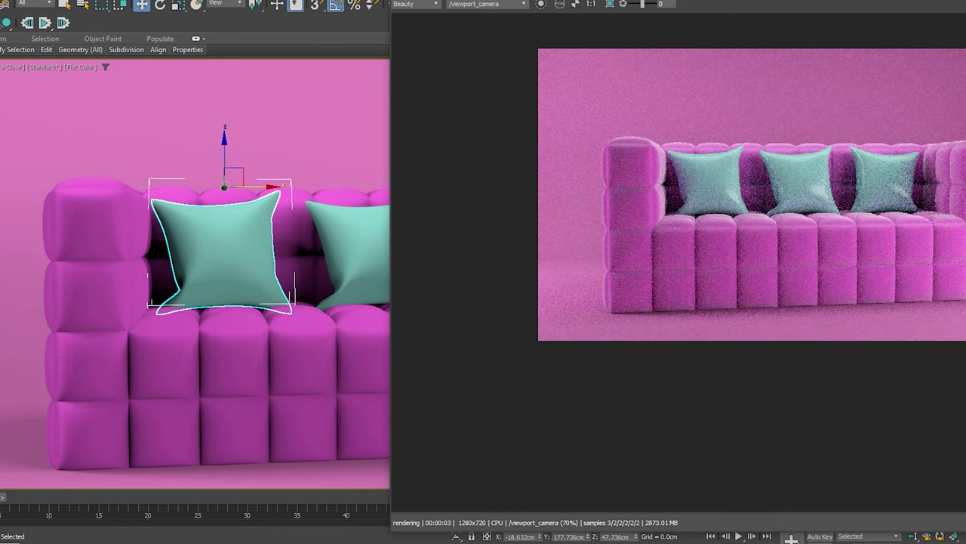
{"action": "key", "text": "Escape"}
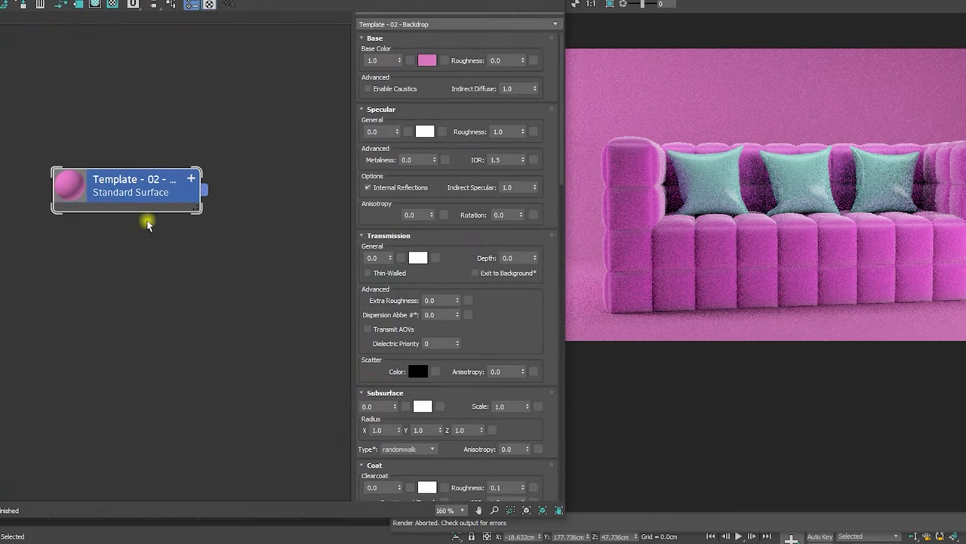
Duplicate the pink template material as Material #27 and select the pillows.
{"action": "key", "text": "ctrl+v"}
{"action": "double_click", "coordinate": [134, 297]}
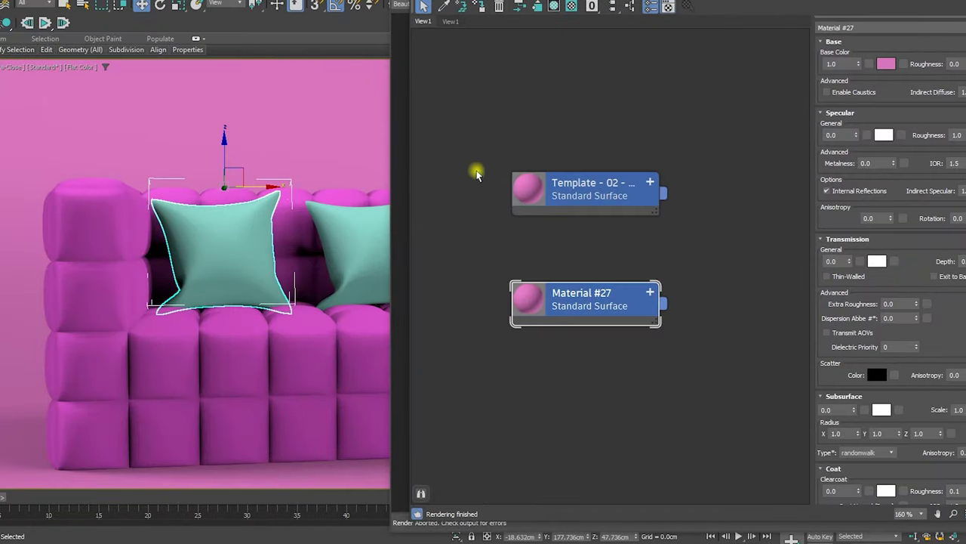
{"action": "left_click", "coordinate": [339, 252], "text": "ctrl"}
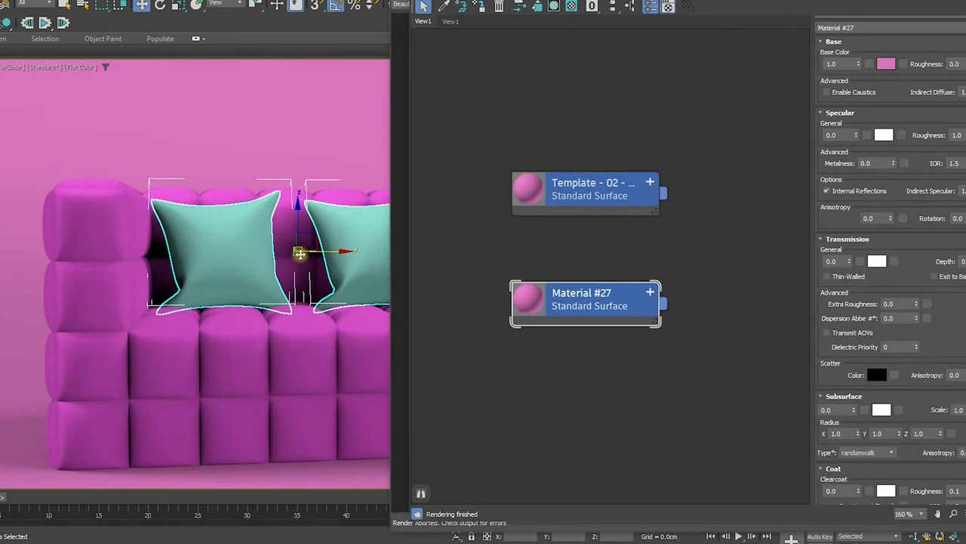
{"action": "scroll", "coordinate": [268, 259], "scroll_direction": "down", "scroll_amount": 3}
{"action": "middle_click_drag", "start_coordinate": [268, 259], "coordinate": [188, 270]}
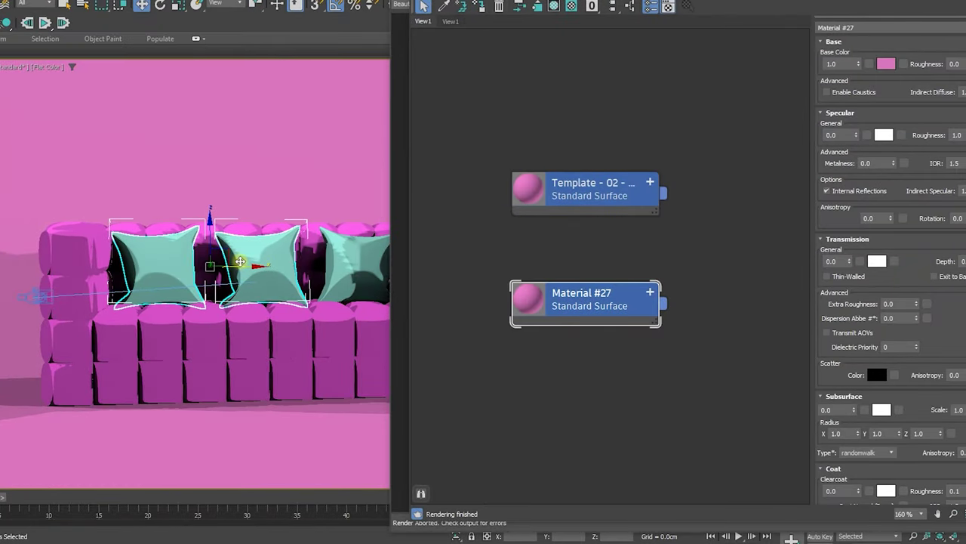
{"action": "middle_click_drag", "start_coordinate": [256, 266], "coordinate": [254, 279], "text": "alt"}
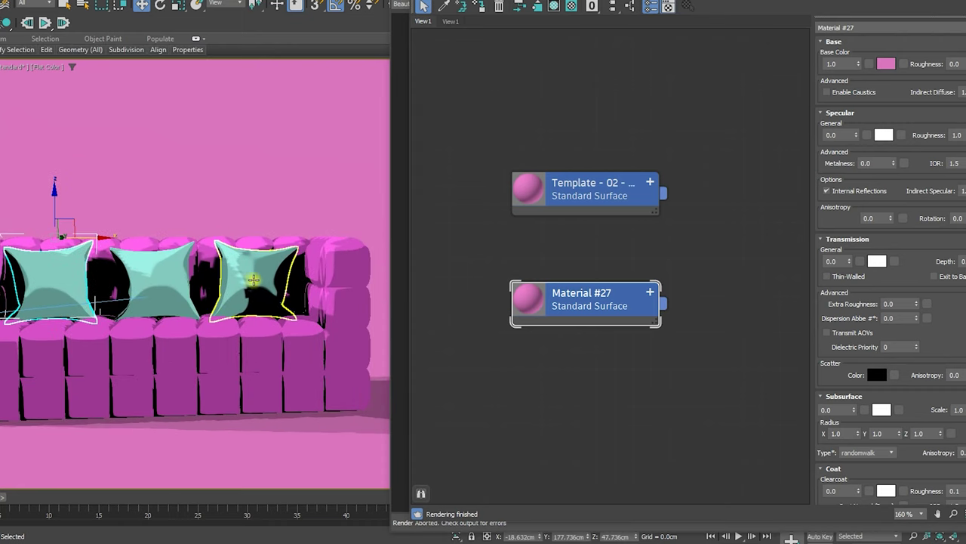
{"action": "left_click", "coordinate": [181, 281], "text": "ctrl"}
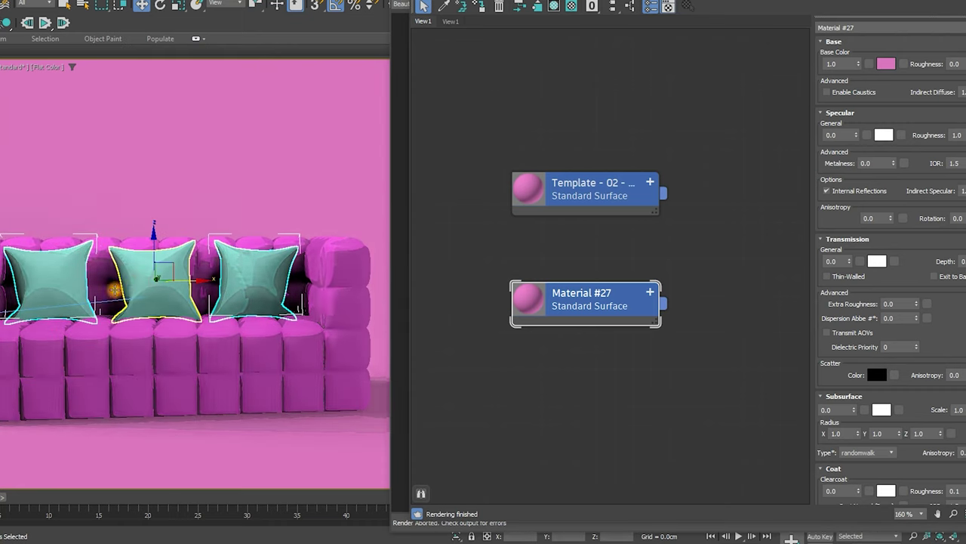
{"action": "left_click", "coordinate": [126, 248]}
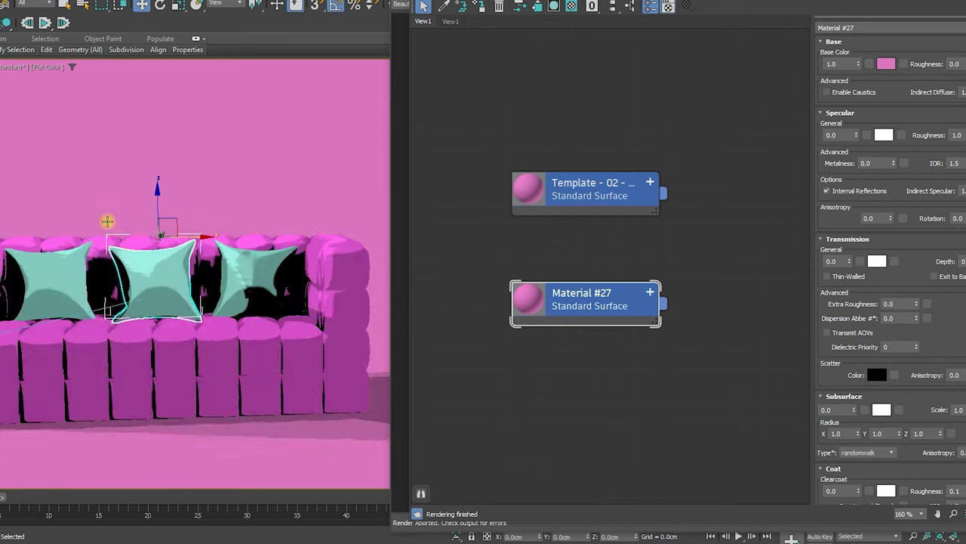
{"action": "middle_click_drag", "start_coordinate": [135, 252], "coordinate": [93, 293], "text": "alt"}
{"action": "scroll", "coordinate": [92, 293], "scroll_direction": "up", "scroll_amount": 3}
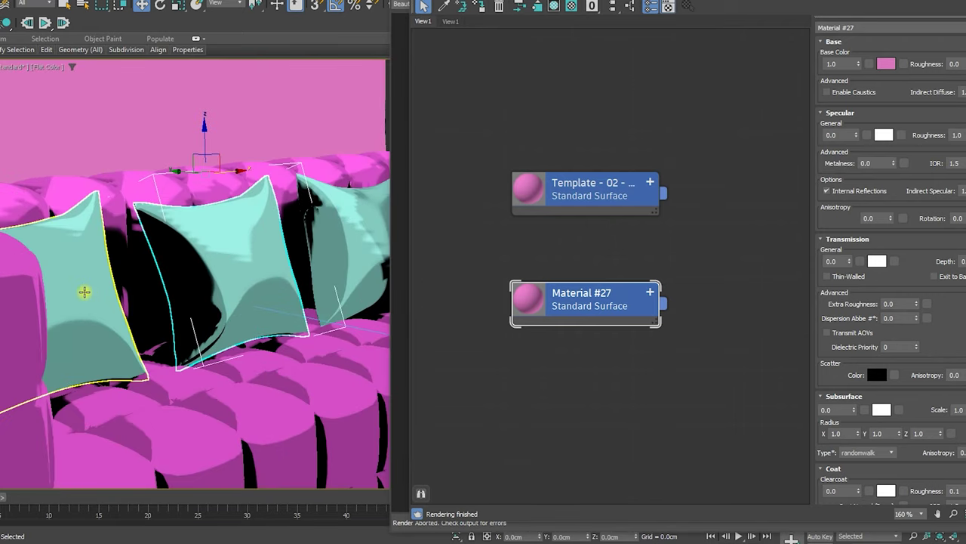
{"action": "middle_click_drag", "start_coordinate": [344, 239], "coordinate": [499, 195], "text": "alt"}
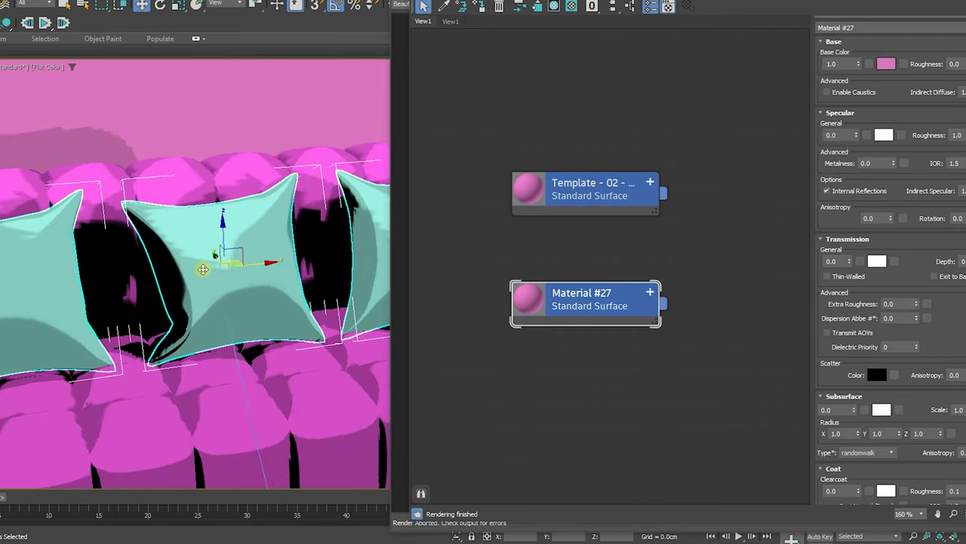
Assign Material #27 to the selected pillows and return to the Template-Camera-Close view.
{"action": "right_click", "coordinate": [546, 295]}
{"action": "left_click", "coordinate": [580, 223]}
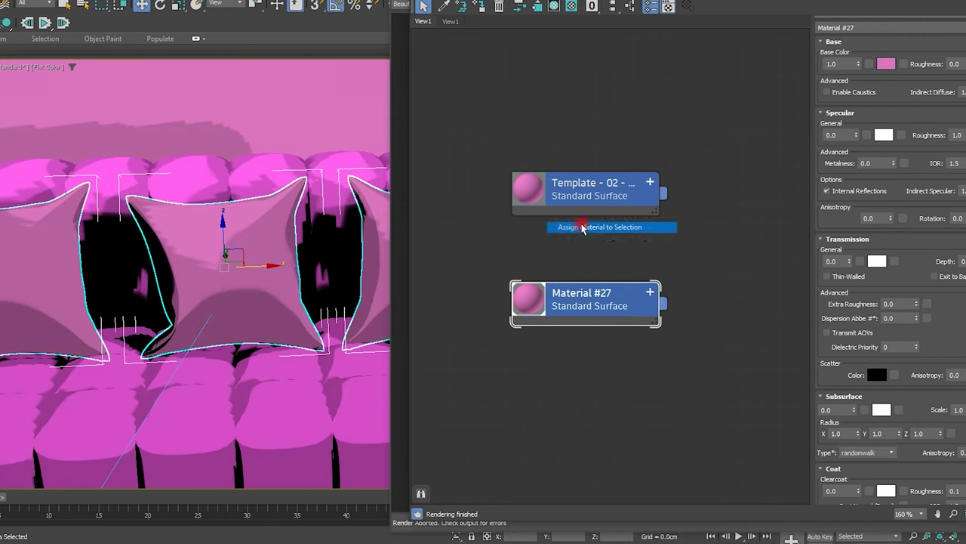
{"action": "key", "text": "z"}
{"action": "key", "text": "c"}
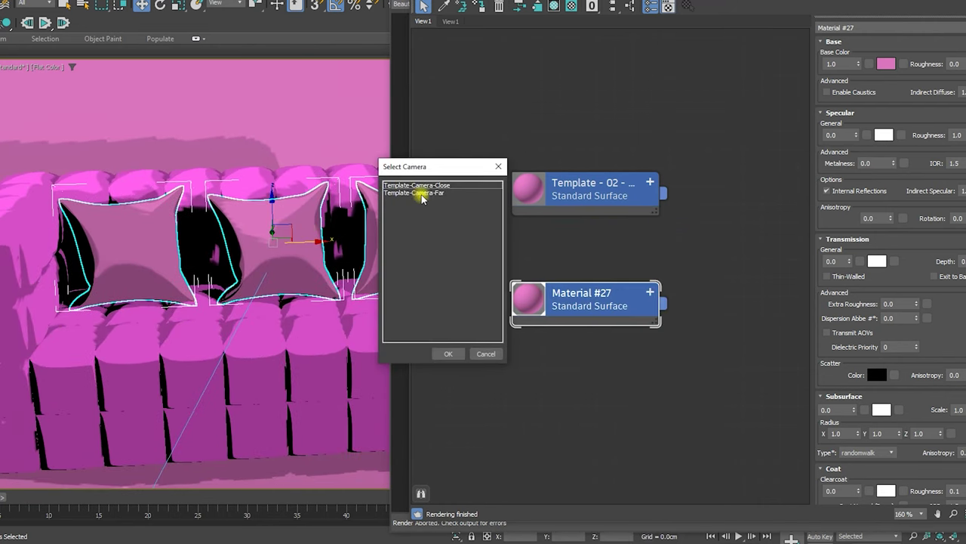
{"action": "double_click", "coordinate": [419, 185]}
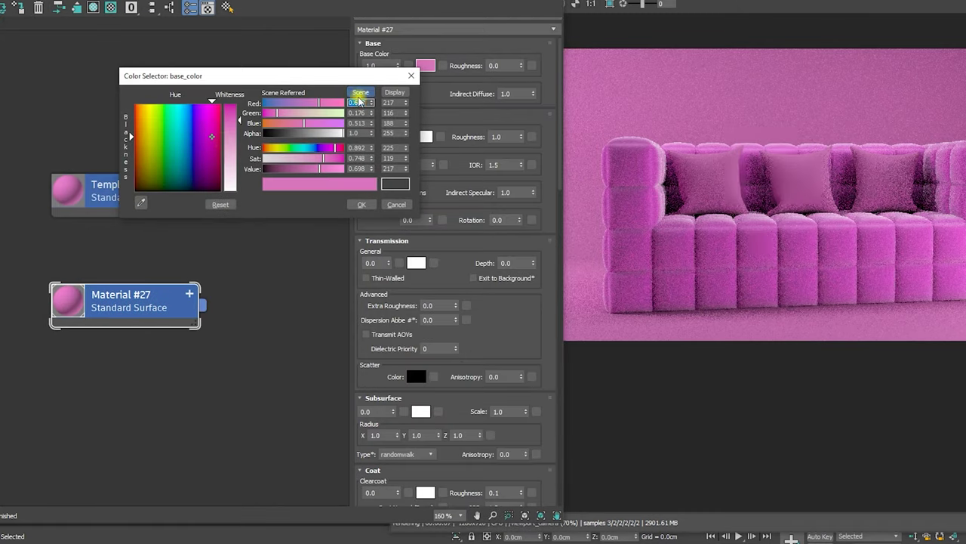
Change Material #27's base colour to bright yellow FFEC00.
{"action": "mouse_move", "coordinate": [336, 103]}
{"action": "left_mouse_down"}
{"action": "mouse_move", "coordinate": [289, 113]}
{"action": "mouse_move", "coordinate": [344, 112]}
{"action": "mouse_move", "coordinate": [264, 123]}
{"action": "mouse_move", "coordinate": [344, 104]}
{"action": "mouse_move", "coordinate": [272, 113]}
{"action": "mouse_move", "coordinate": [330, 113]}
{"action": "left_mouse_up"}
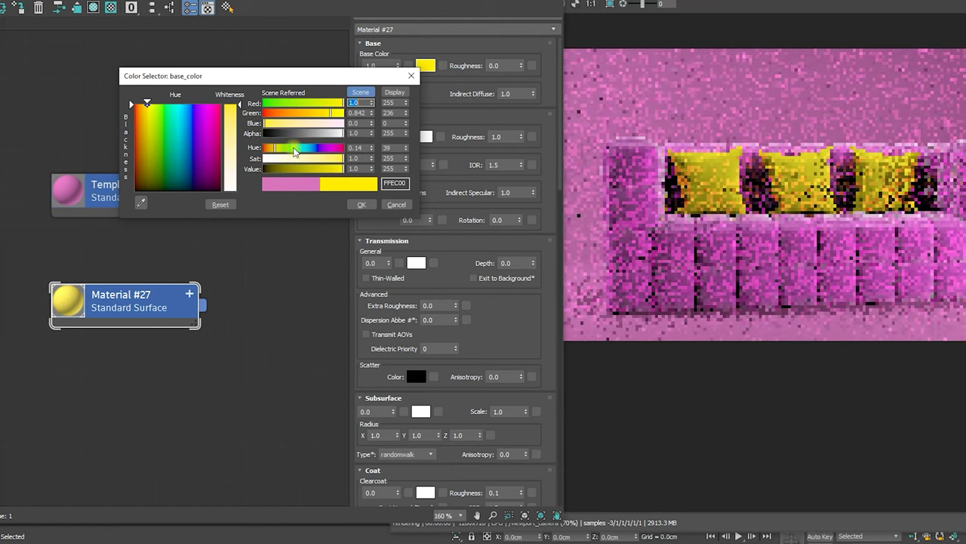
{"action": "left_click_drag", "start_coordinate": [323, 158], "coordinate": [350, 160]}
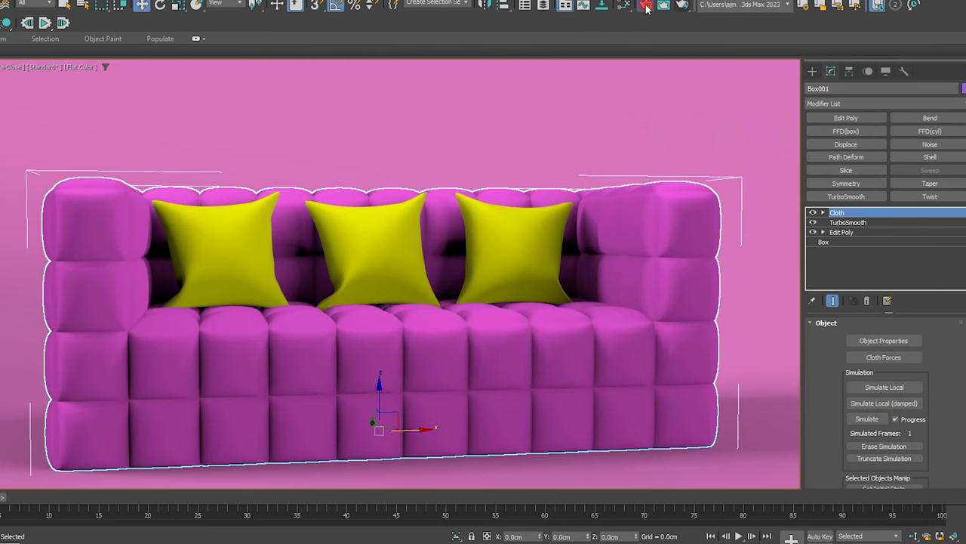
Set Arnold Diffuse samples 4, Diffuse depth 2 and SSS 4, then render to sofa.png.
{"action": "left_click", "coordinate": [645, 6]}
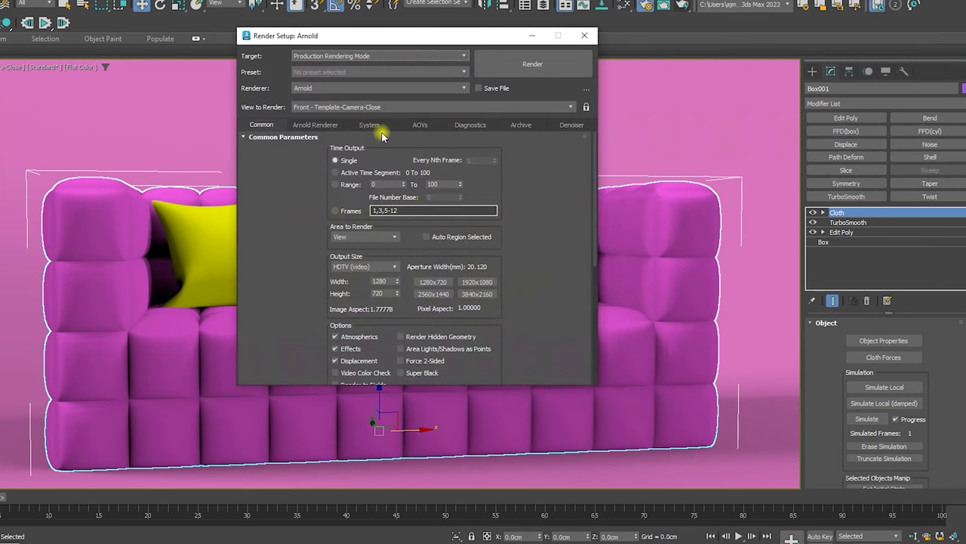
{"action": "left_click", "coordinate": [318, 126]}
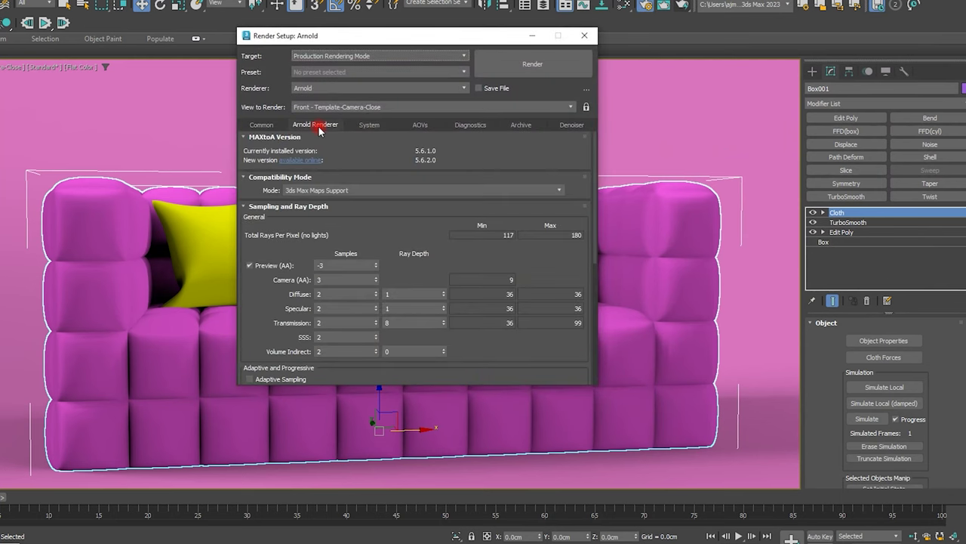
{"action": "double_click", "coordinate": [345, 294]}
{"action": "type", "text": "4"}
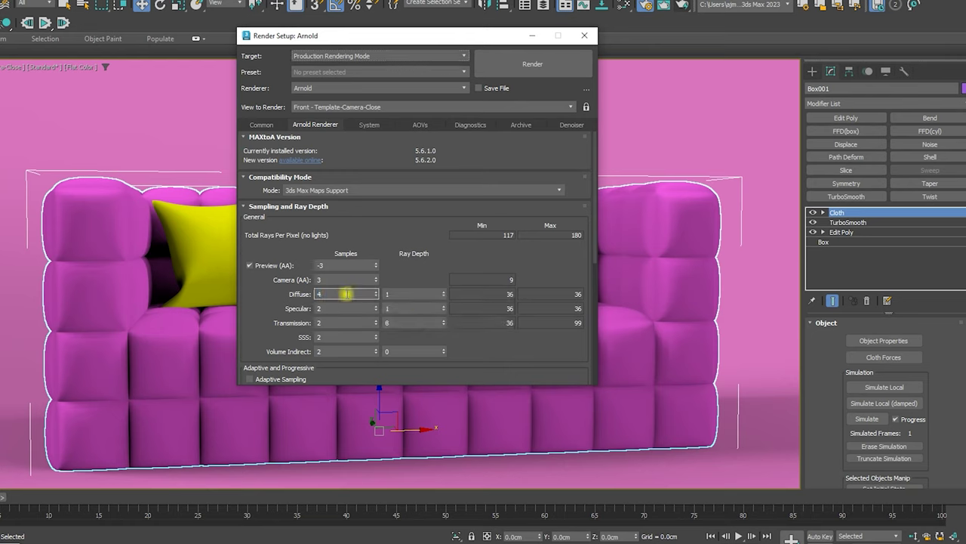
{"action": "key", "text": "Tab"}
{"action": "type", "text": "2"}
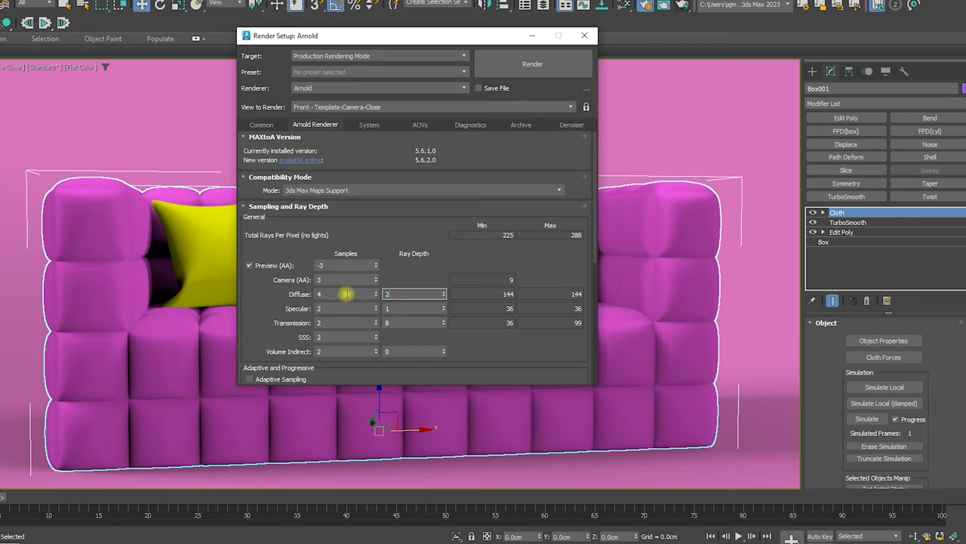
{"action": "key", "text": "Tab"}
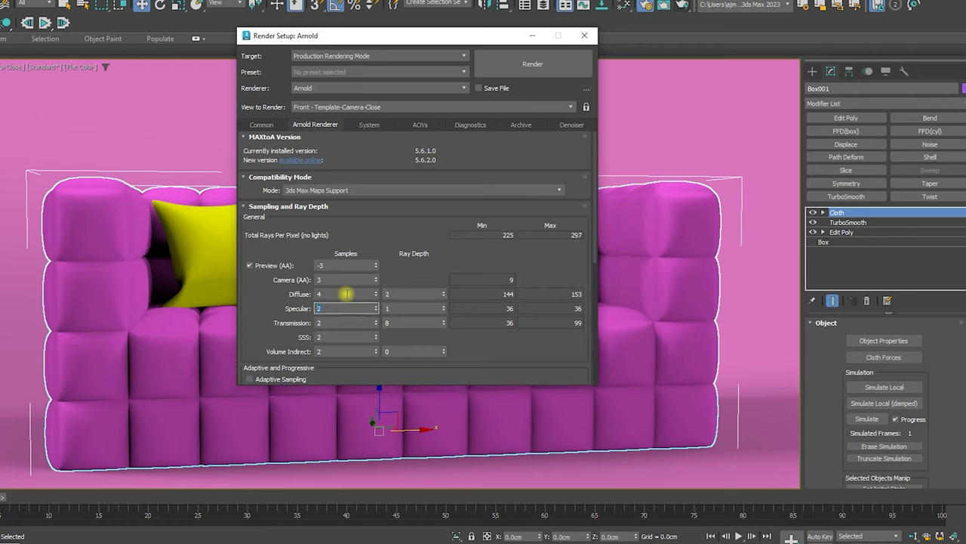
{"action": "key", "text": "Tab"}
{"action": "key", "text": "Tab"}
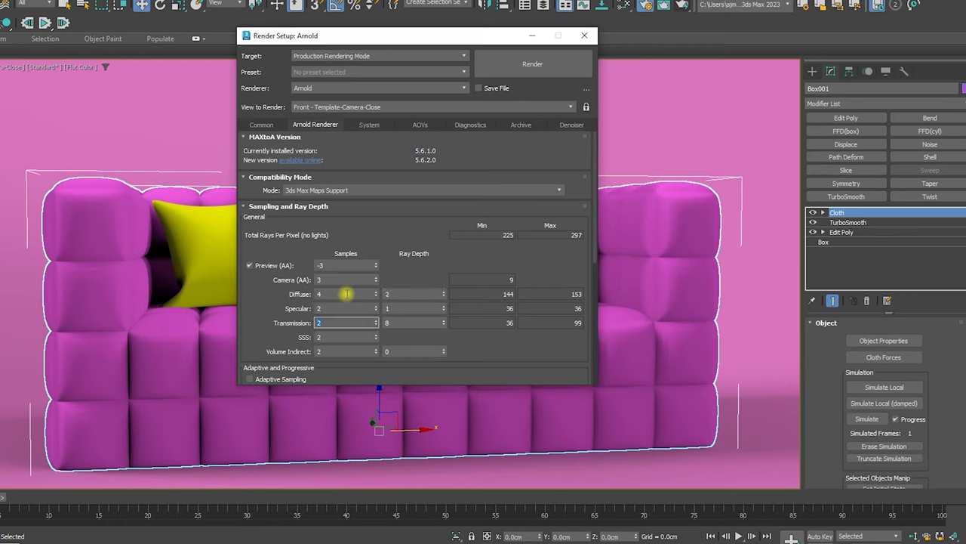
{"action": "key", "text": "Tab"}
{"action": "key", "text": "Tab"}
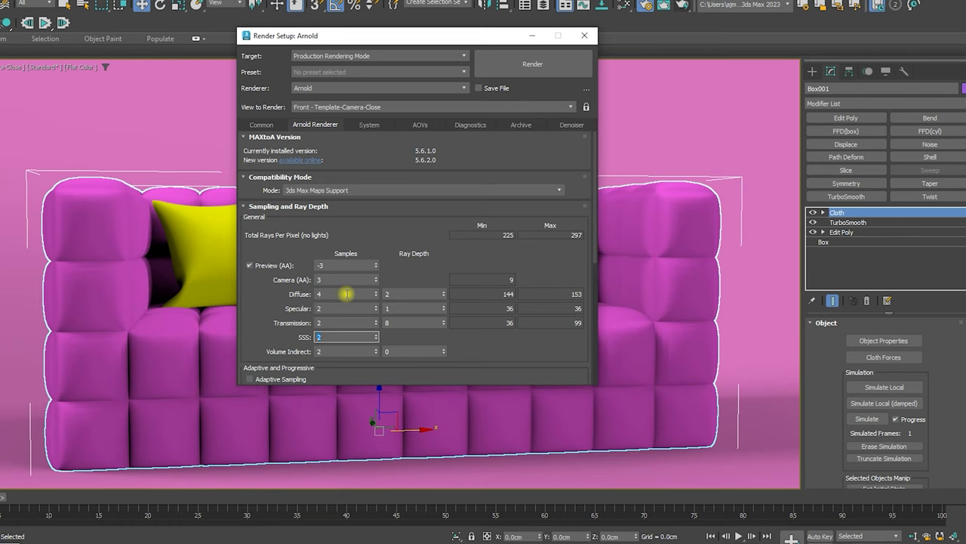
{"action": "type", "text": "4"}
{"action": "key", "text": "Tab"}
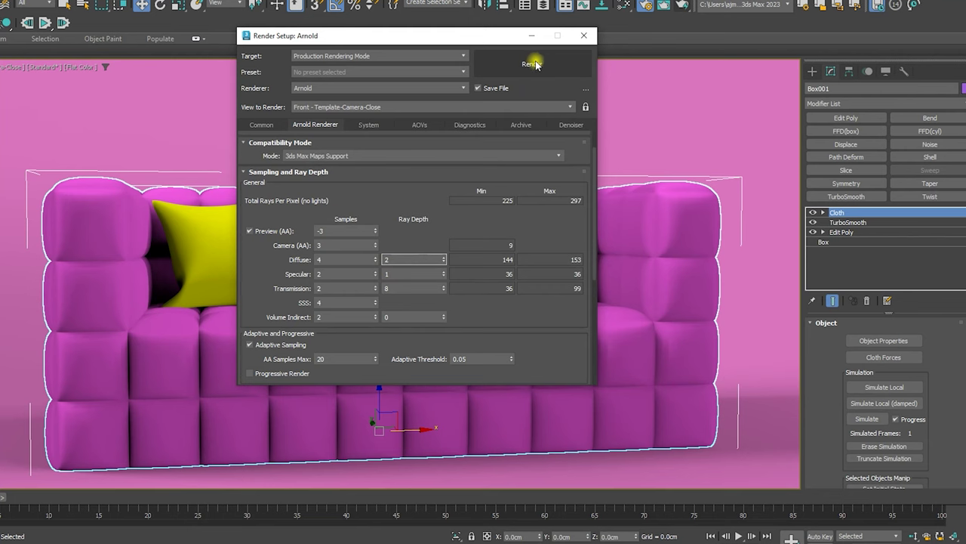
{"action": "left_click", "coordinate": [533, 63]}
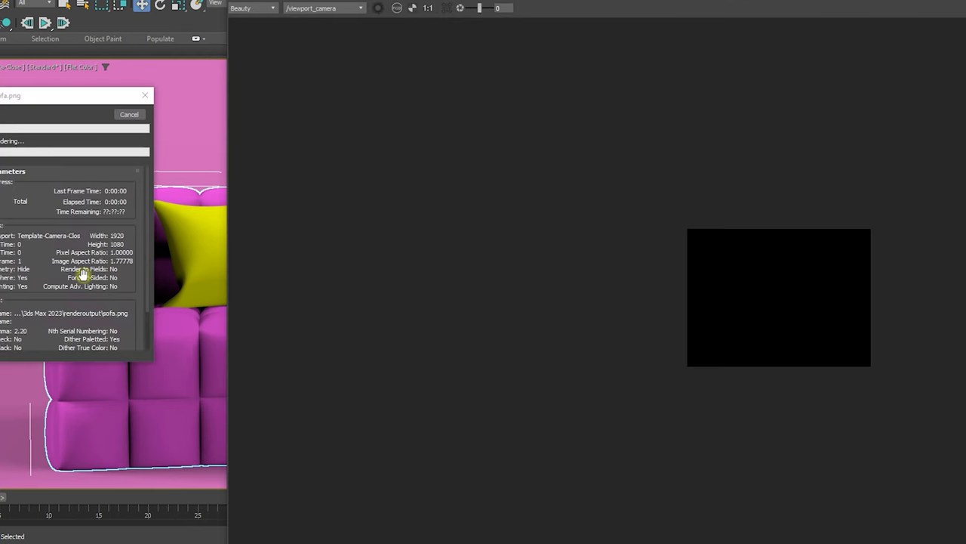